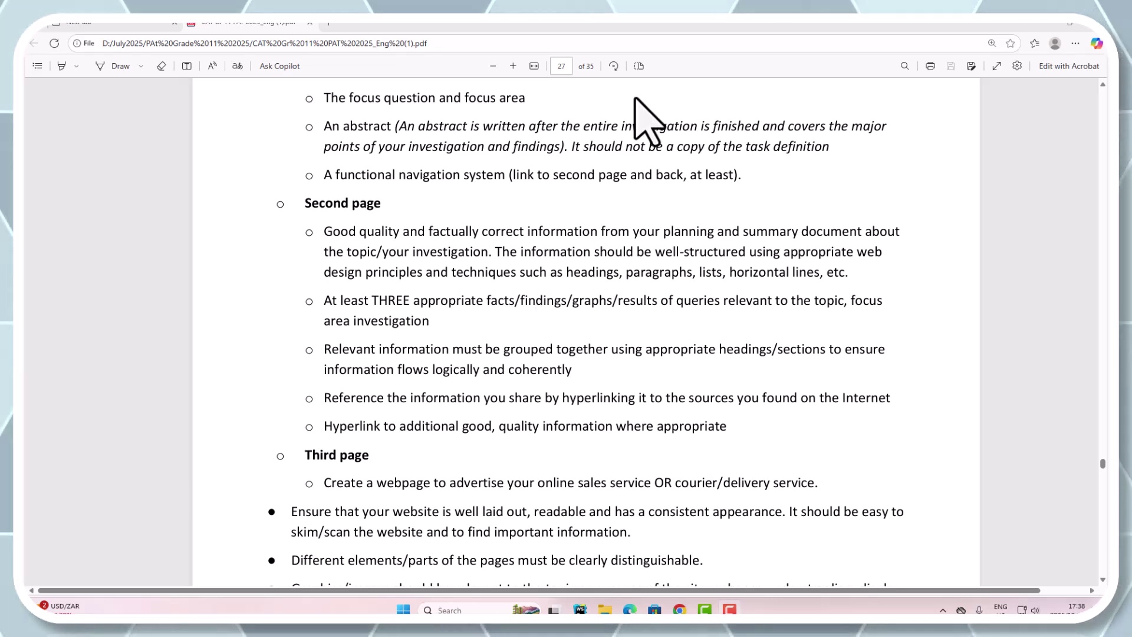
Step: Open the PAT project's Phase 3 folder in File Explorer and launch home.html in the browser
scroll(652, 254, down, 5)
scroll(653, 260, up, 5)
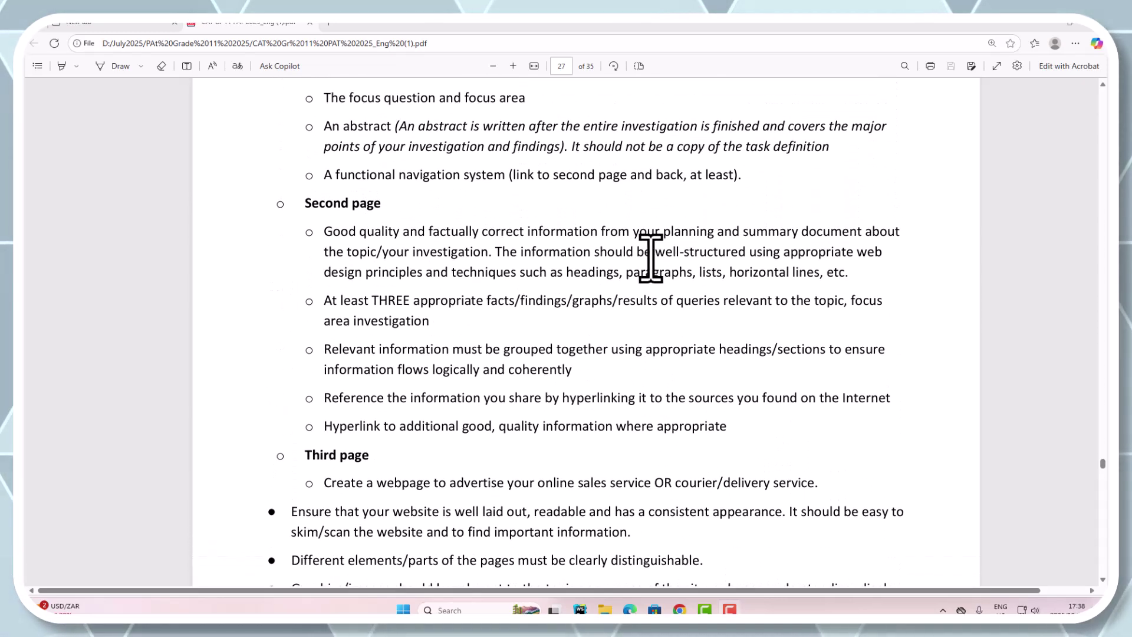
scroll(595, 244, up, 1)
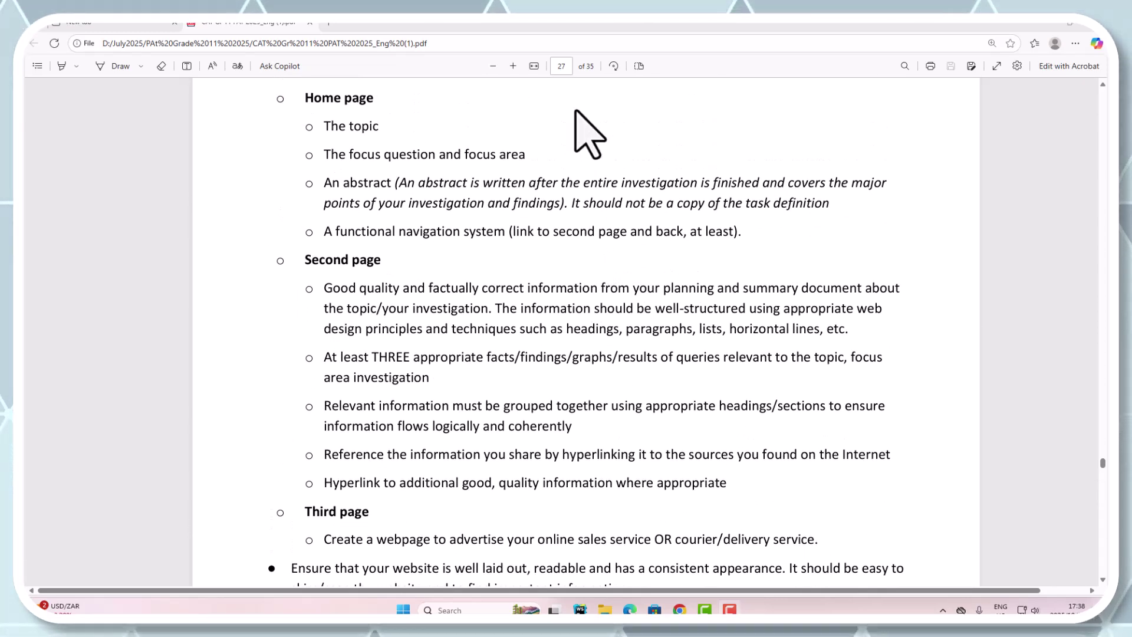
click(570, 69)
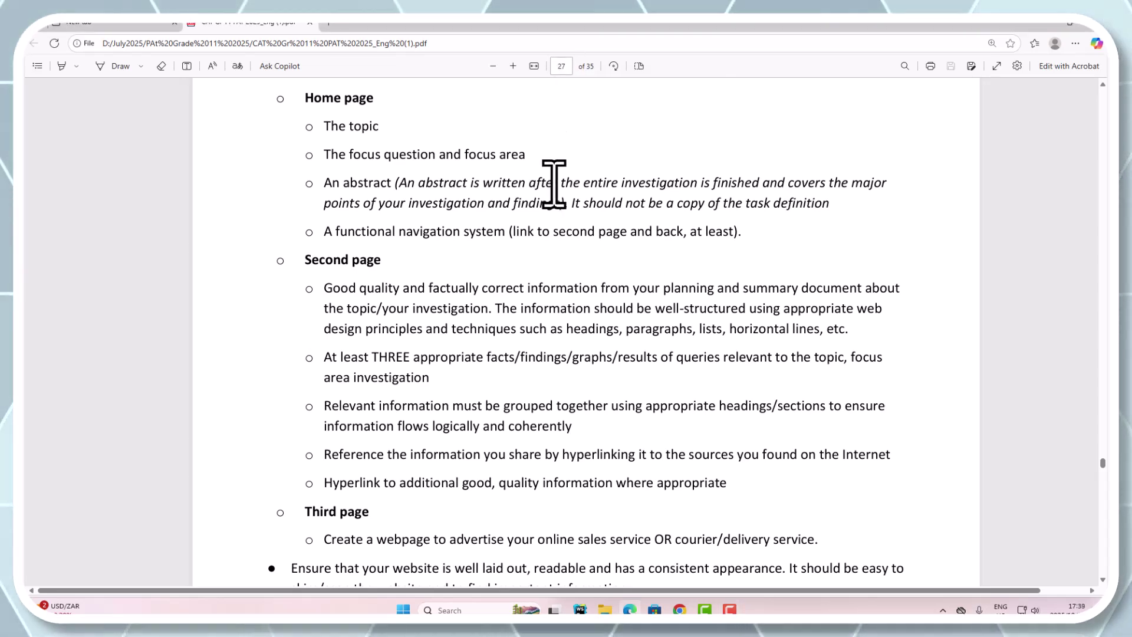
scroll(555, 184, down, 2)
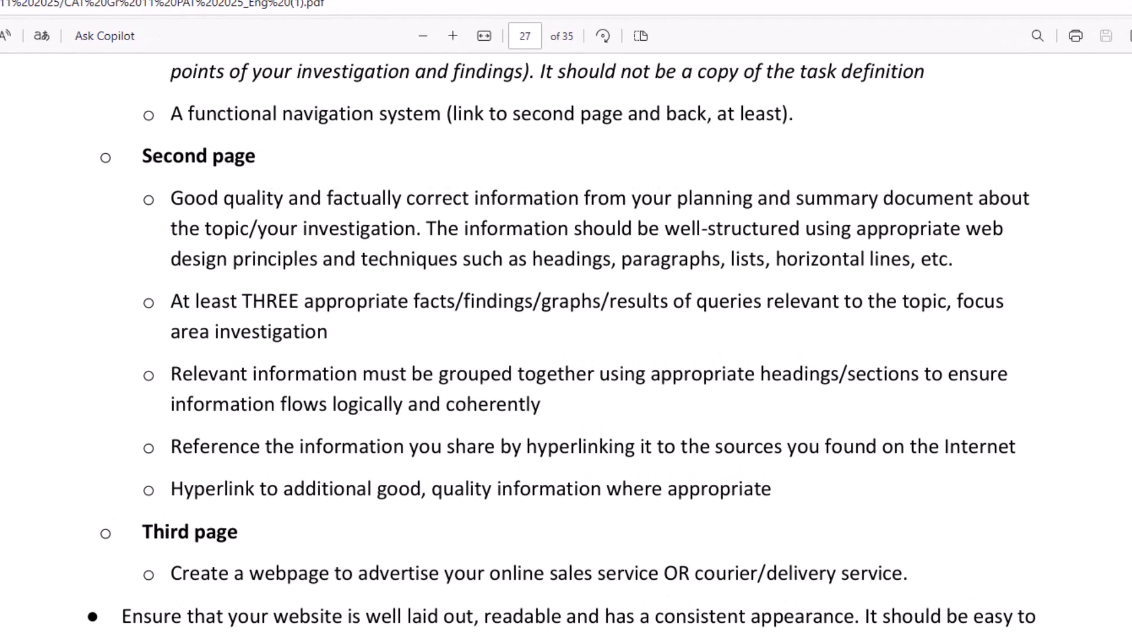
key(alt+Tab)
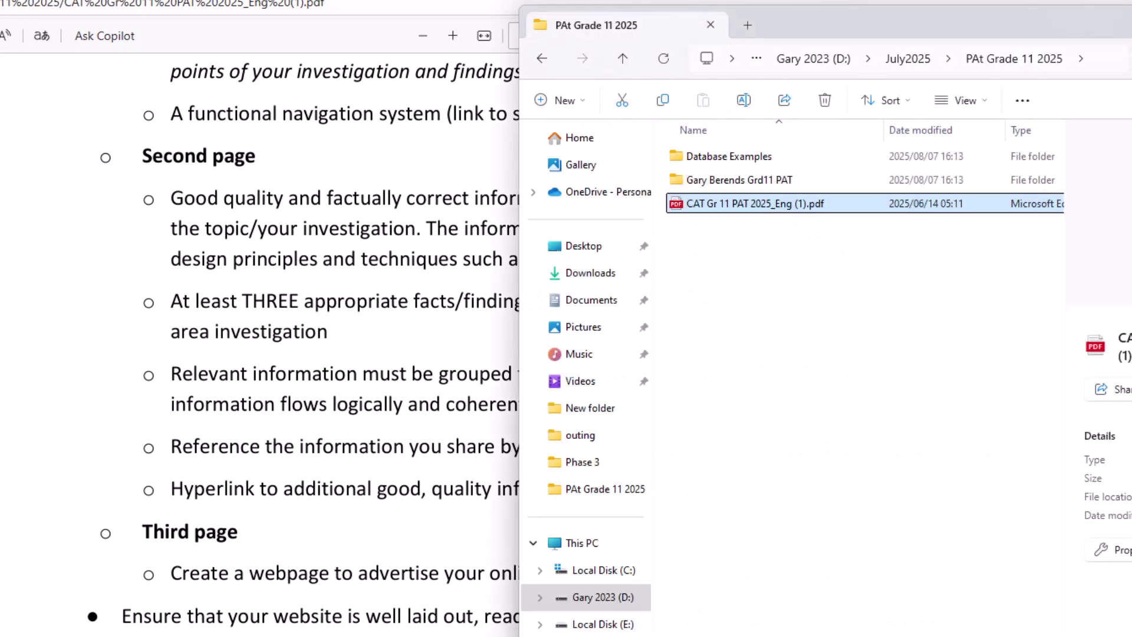
double_click(716, 183)
drag(892, 19, 594, 21)
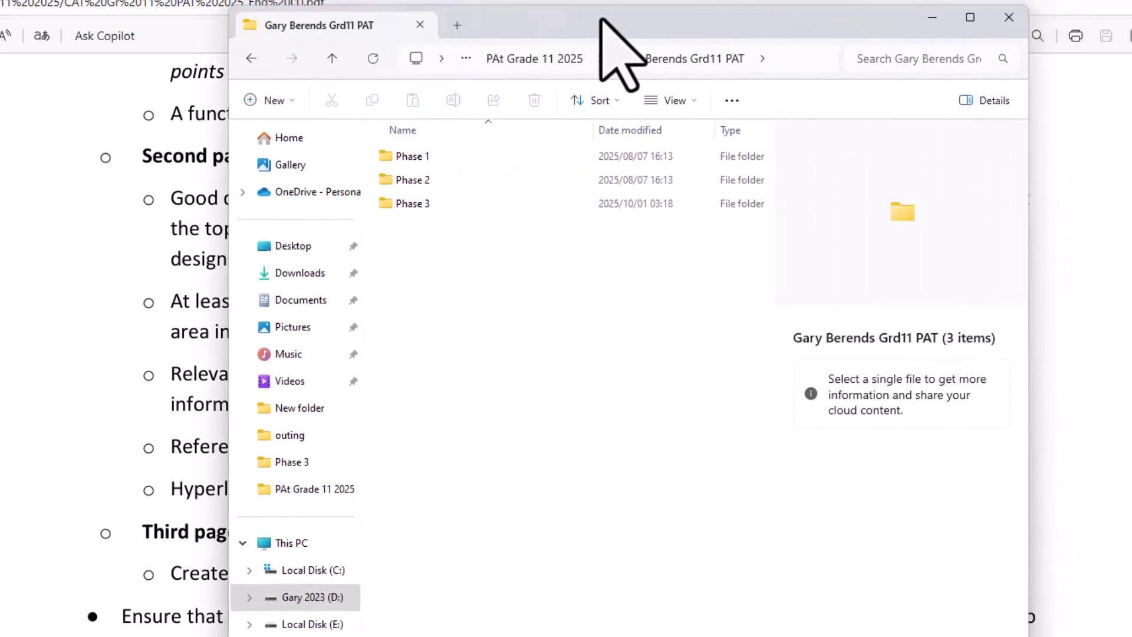
double_click(421, 206)
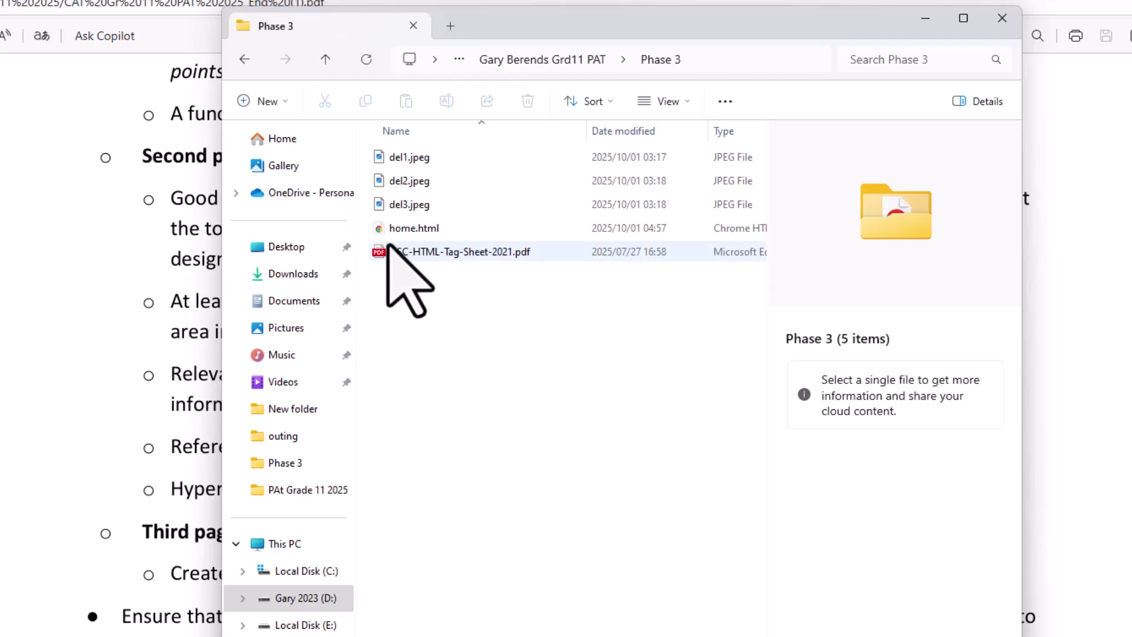
double_click(401, 229)
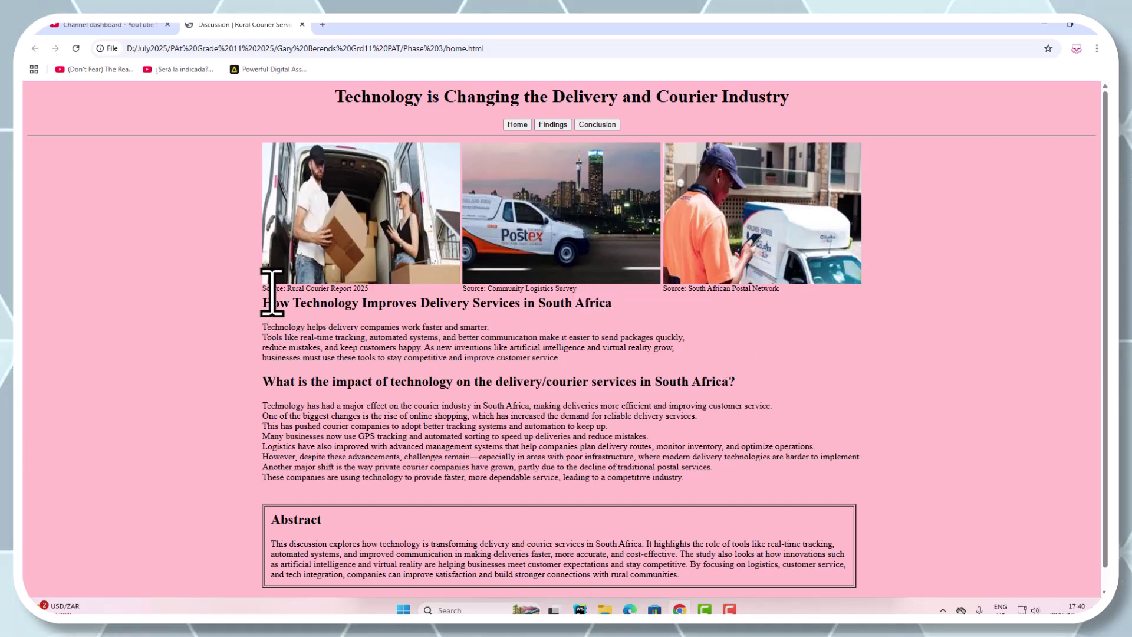
Step: Highlight the first image's source caption and the footer credit text on the home page
drag(275, 289, 381, 339)
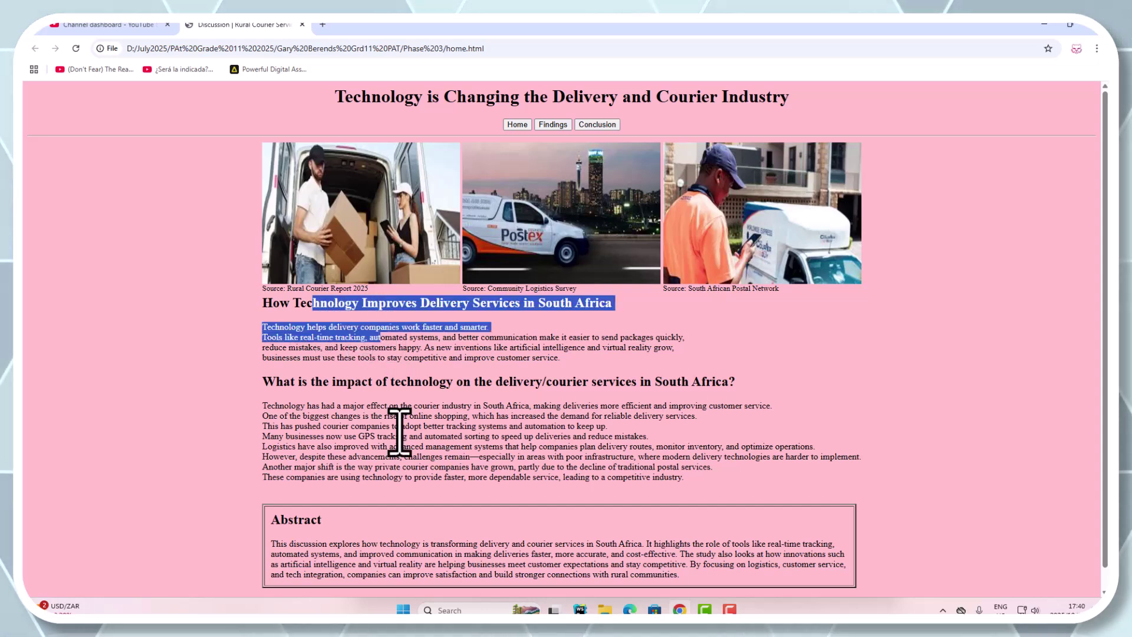
click(397, 430)
scroll(398, 432, down, 1)
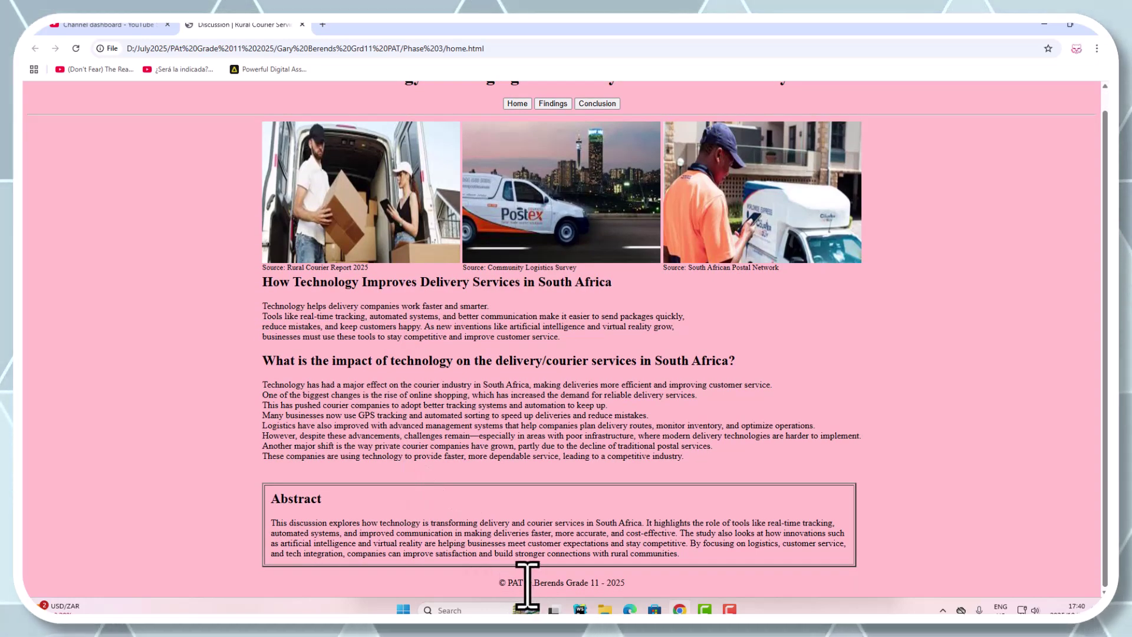
drag(522, 584, 626, 584)
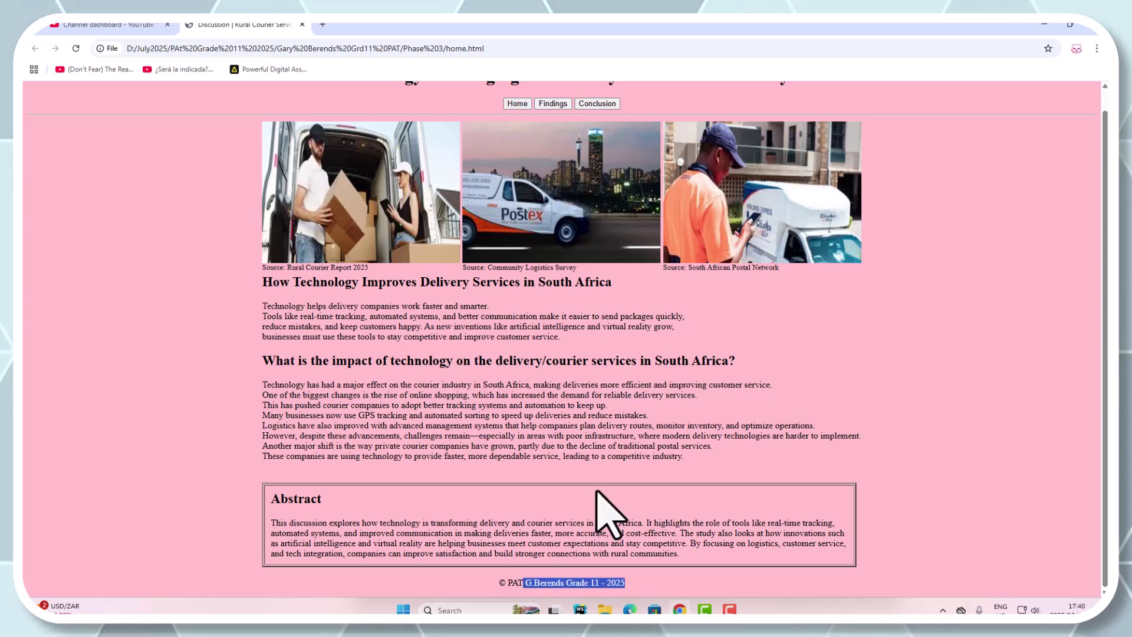
click(598, 523)
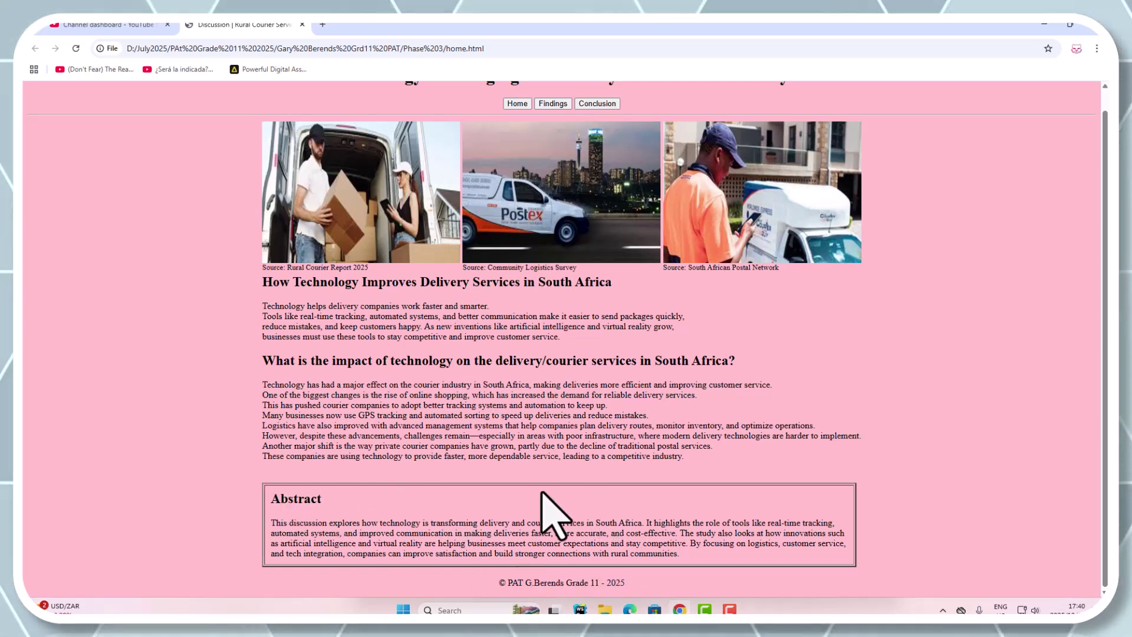
Step: Scroll back to the top of the home page and return to the task PDF in Edge
scroll(546, 501, up, 1)
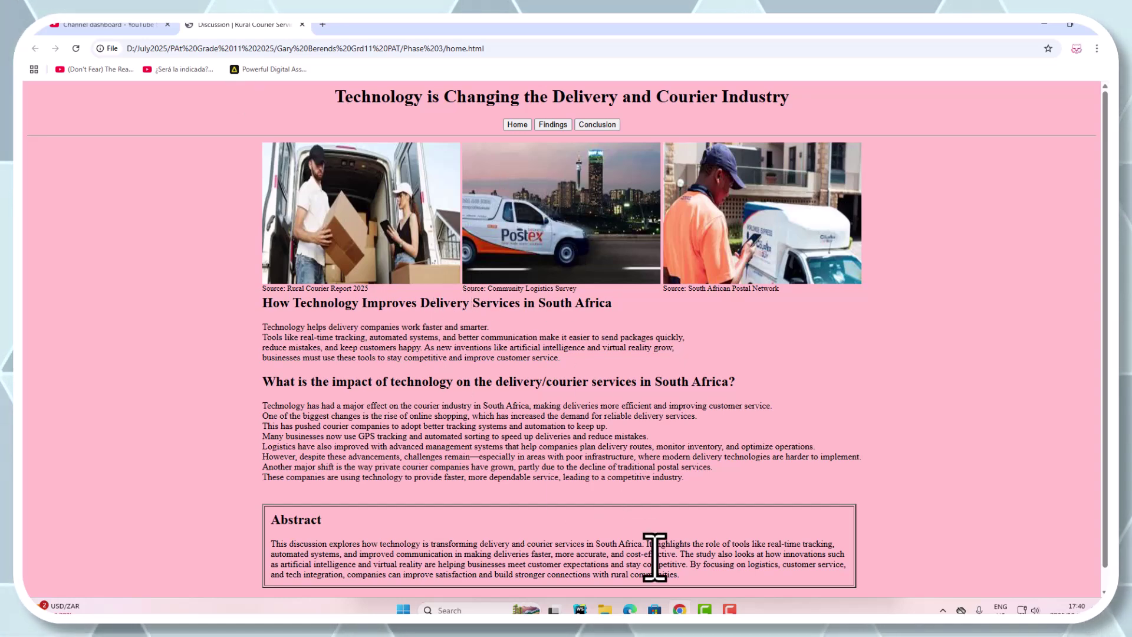
mouse_move(629, 610)
click(630, 548)
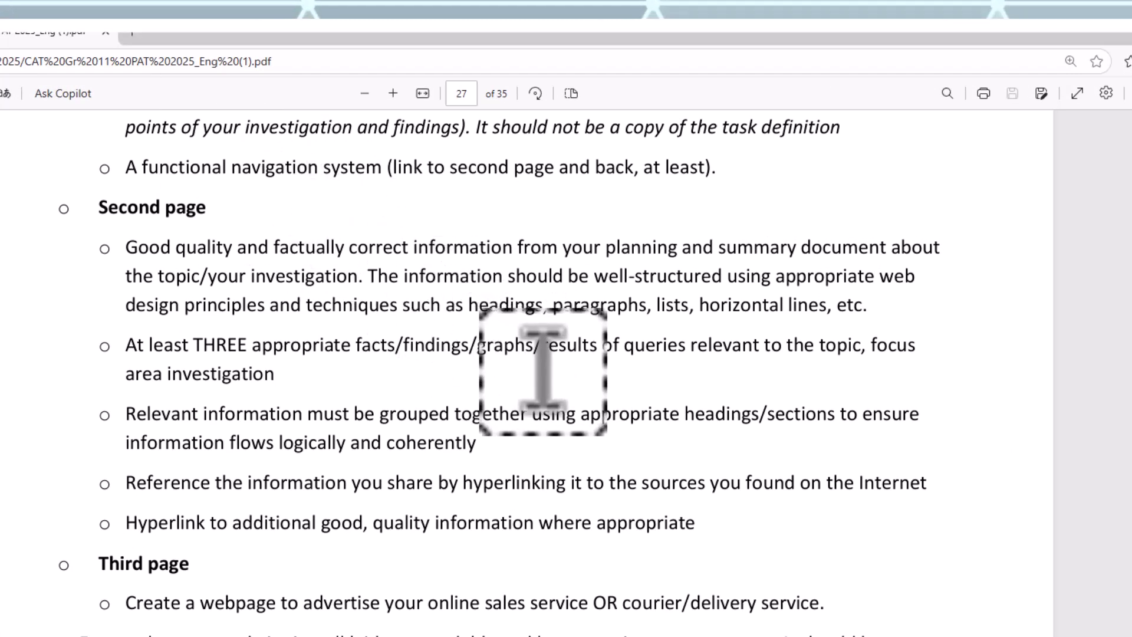
Step: Add a text note reading 'Numbered Lists?' and 'Bulleted List' on separate lines beside the requirements
click(546, 370)
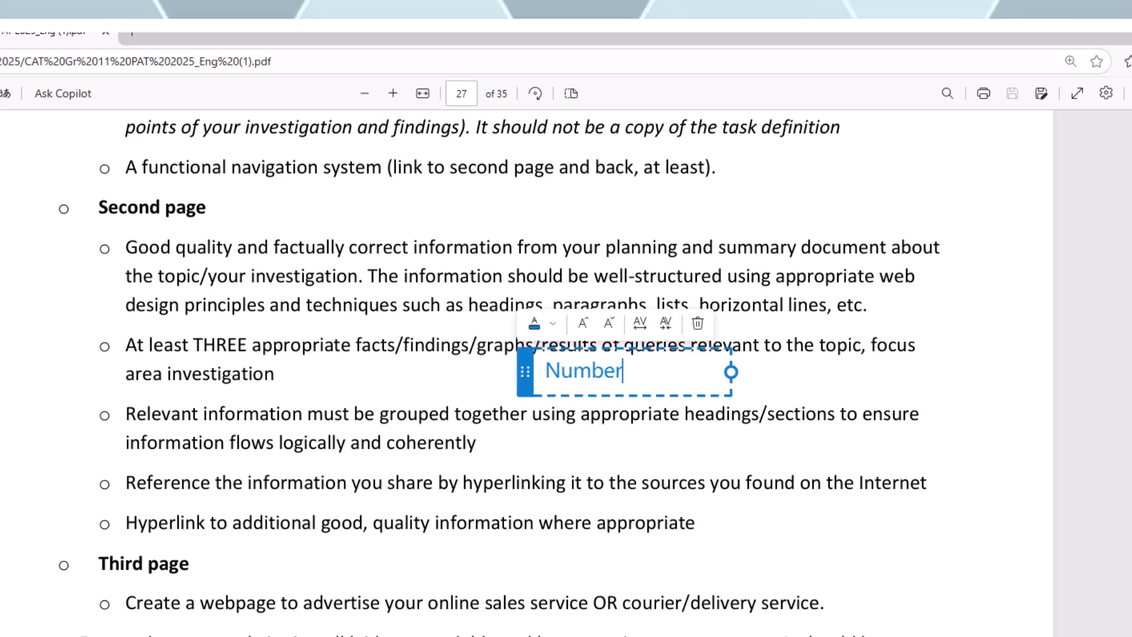
text(Numbered)
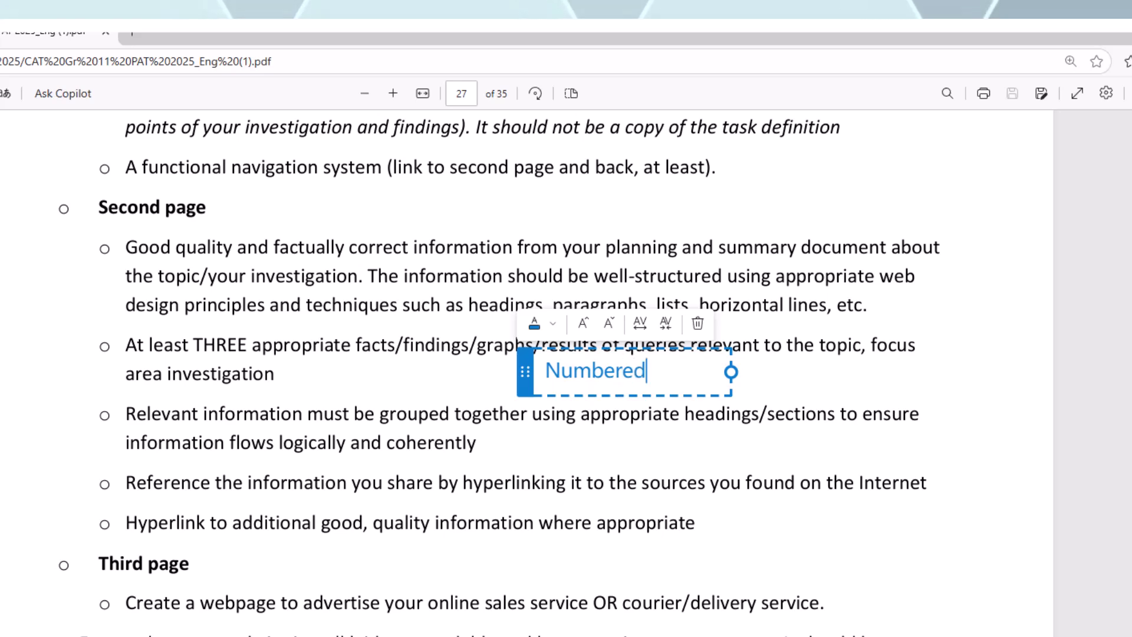
text( Lists)
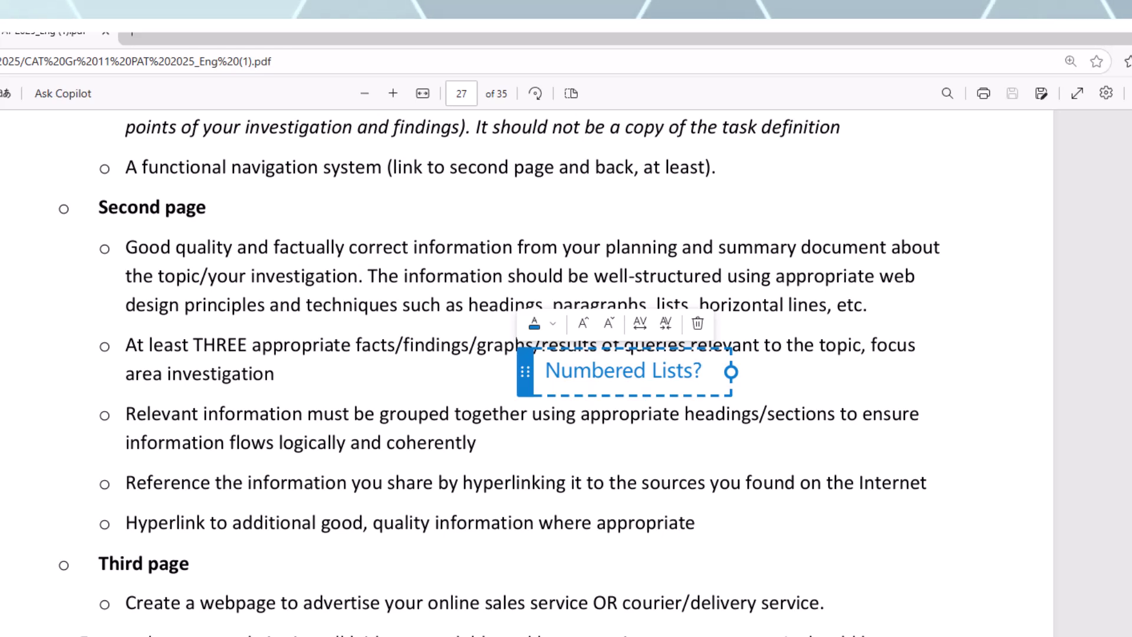
text(?)
key(Return)
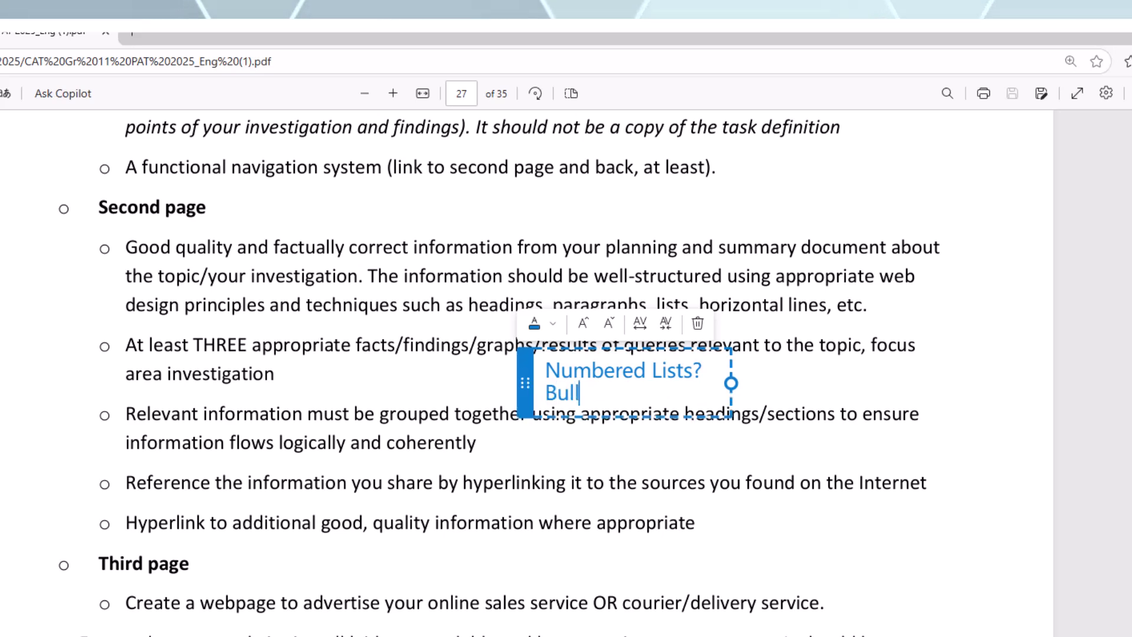
text(Bulleted )
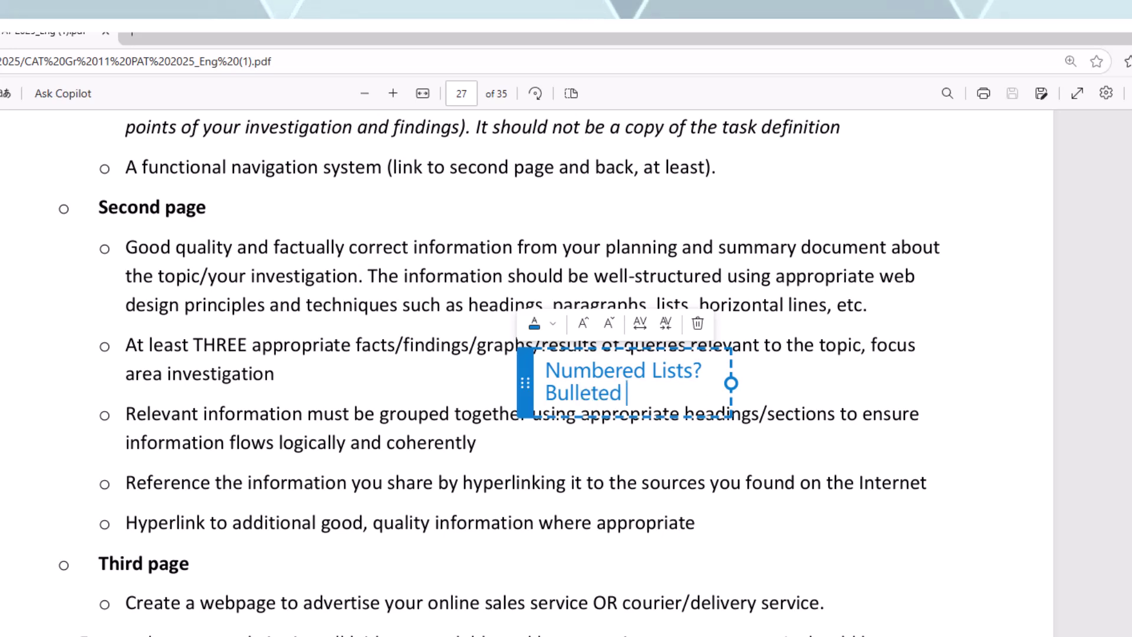
text(Lis)
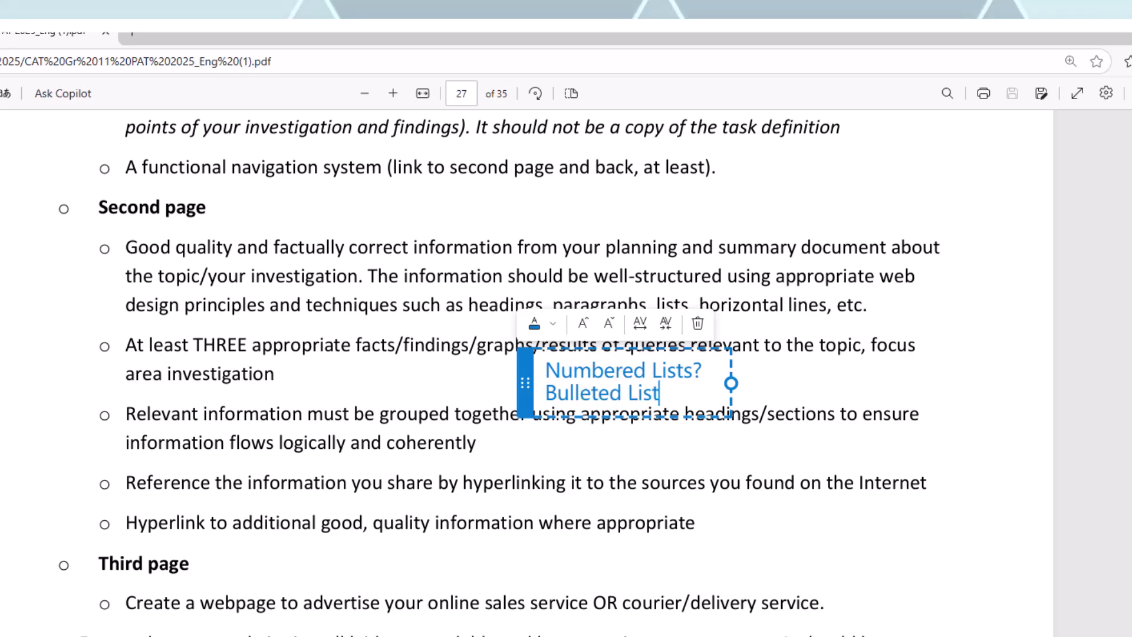
text(t)
key(Return)
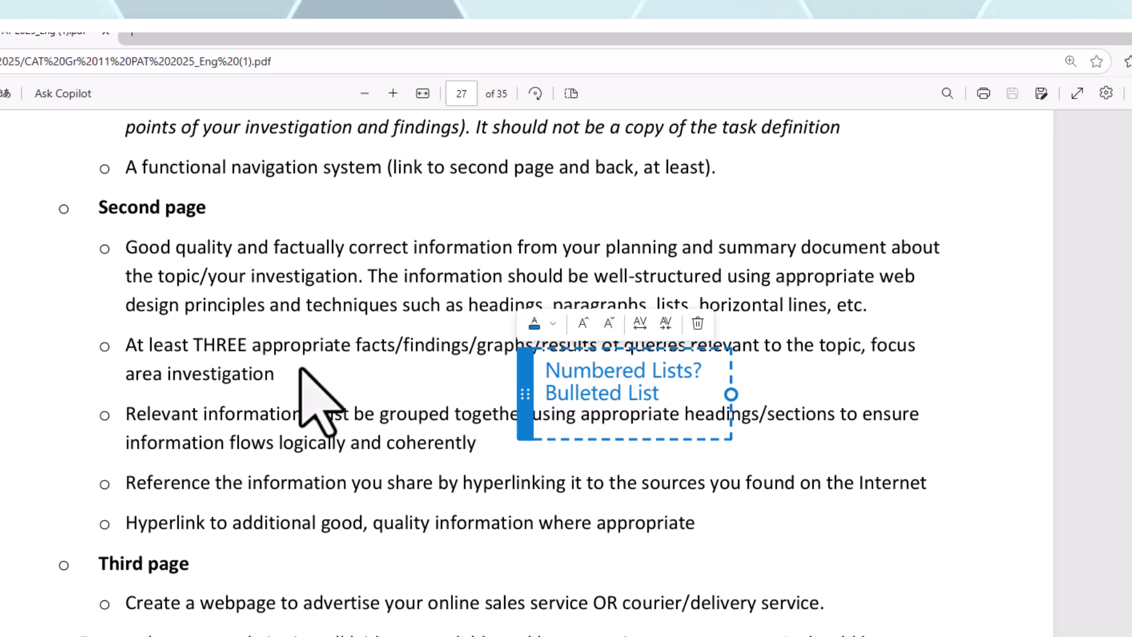
drag(537, 390, 720, 368)
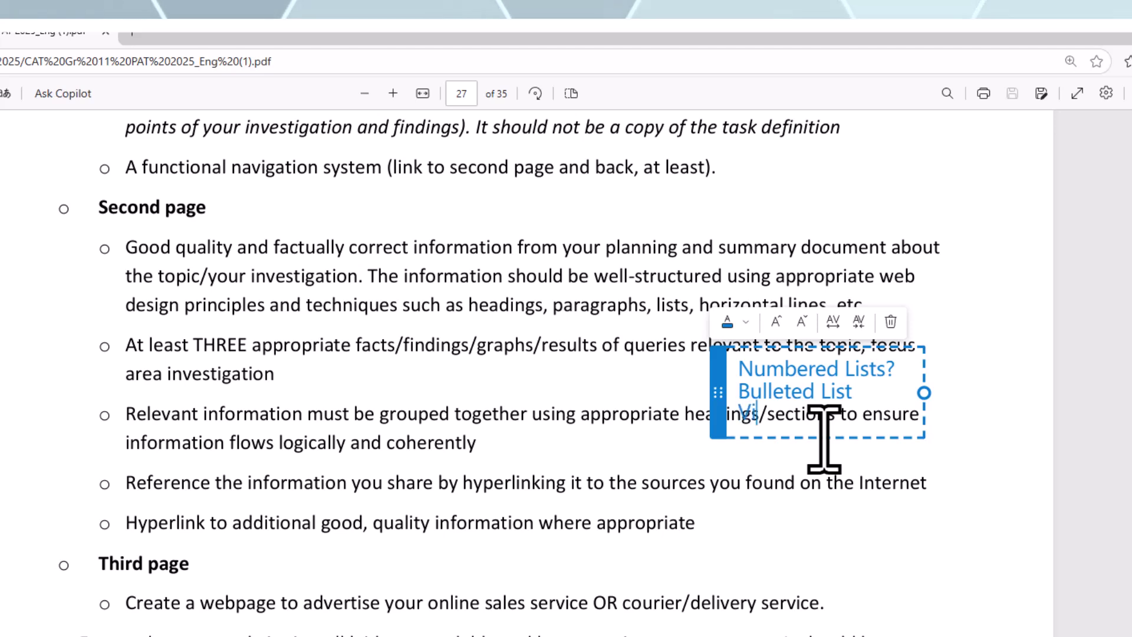
Step: Add another line to the note and move it up into page 27's top-right margin
key(Return)
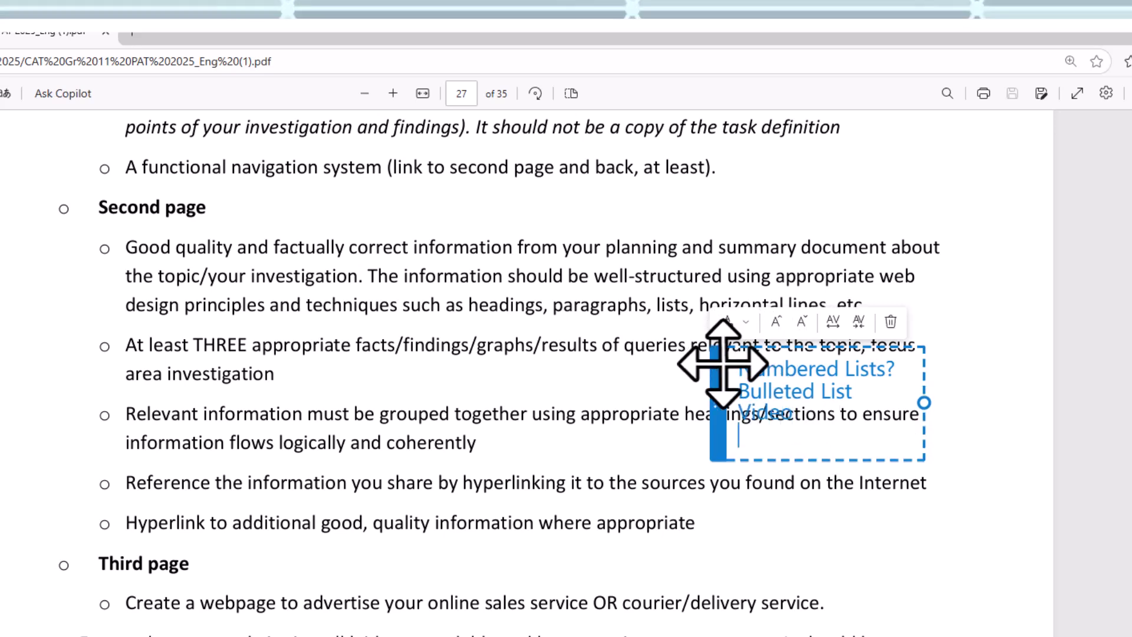
mouse_move(723, 361)
mouse_down()
mouse_move(672, 351)
mouse_move(657, 362)
mouse_move(682, 374)
mouse_move(688, 348)
mouse_move(708, 361)
mouse_up()
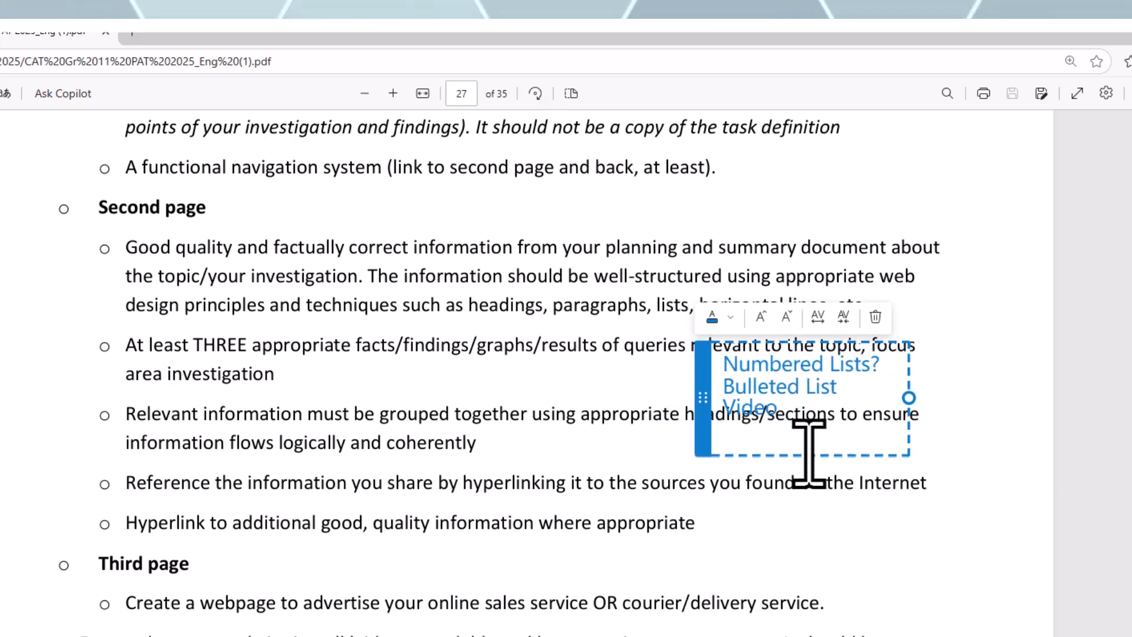
drag(710, 377, 652, 344)
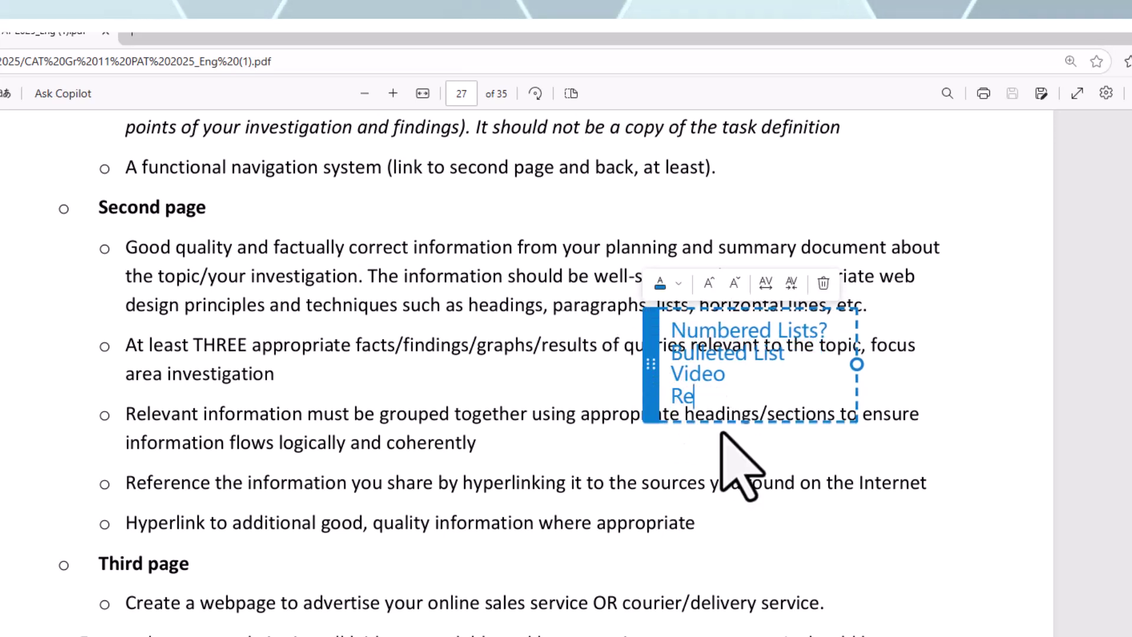
text(nces / Links)
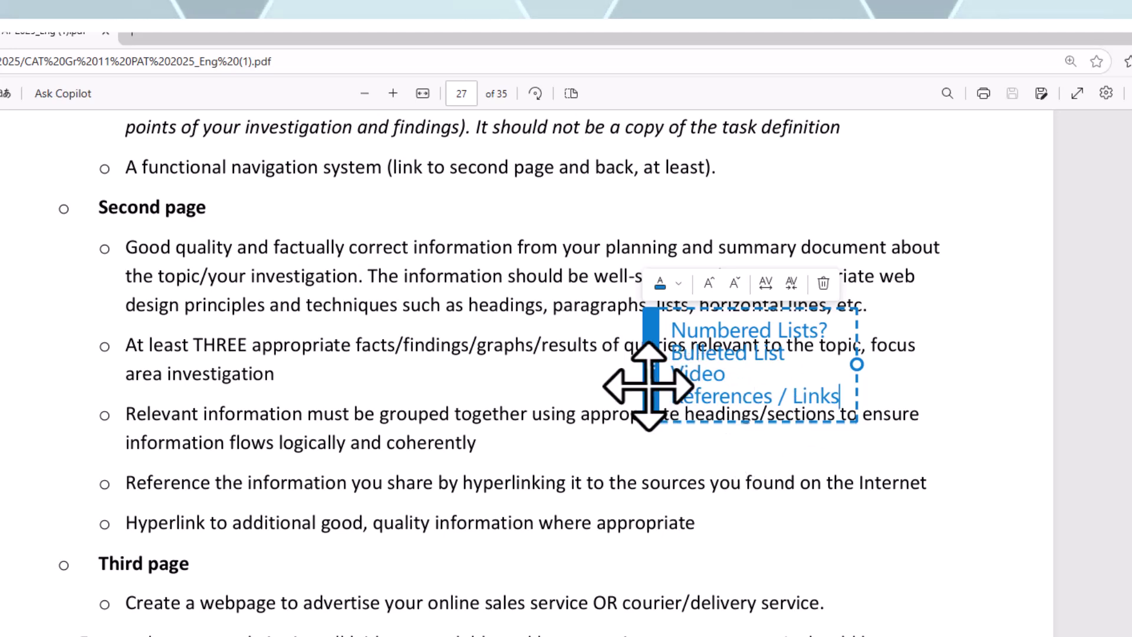
drag(649, 386, 812, 209)
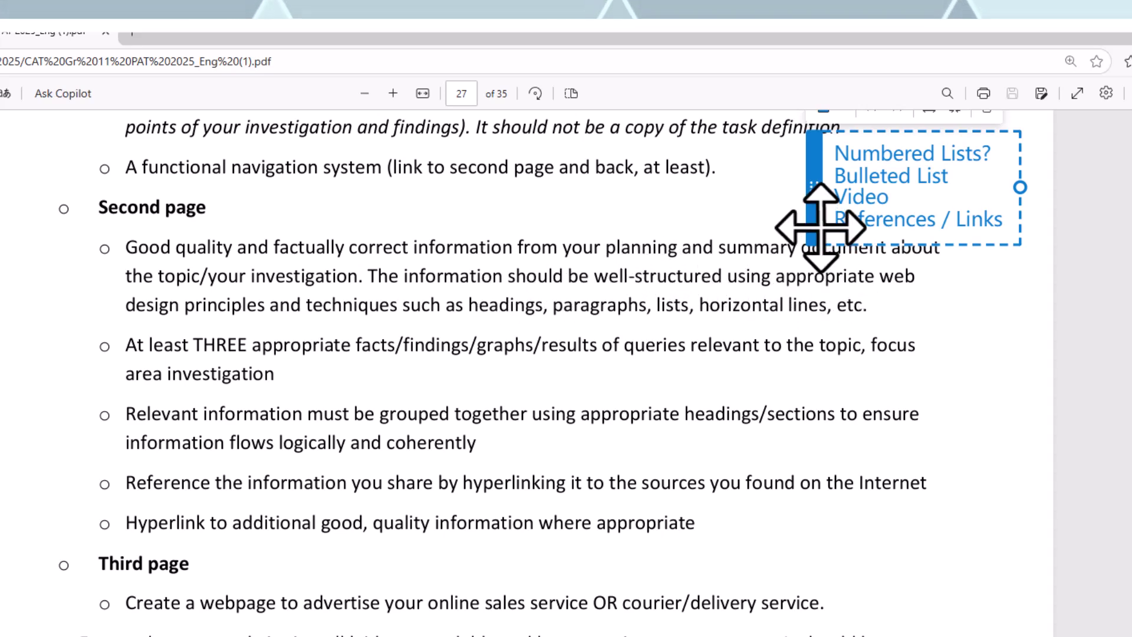
mouse_move(816, 233)
mouse_down()
mouse_move(808, 217)
mouse_move(819, 216)
mouse_up()
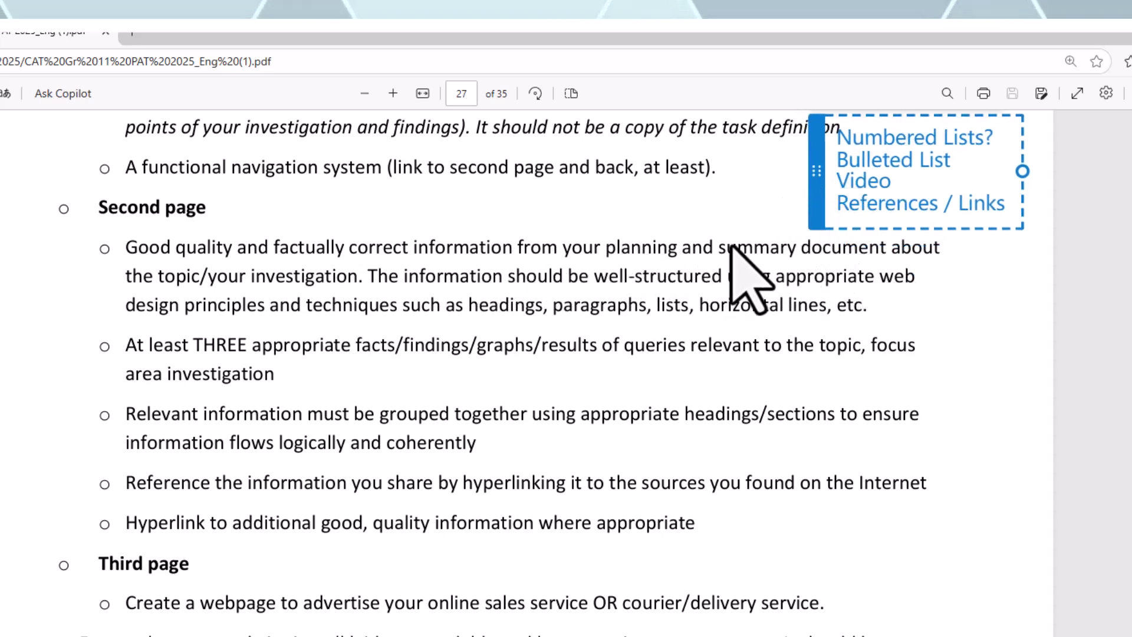
click(688, 255)
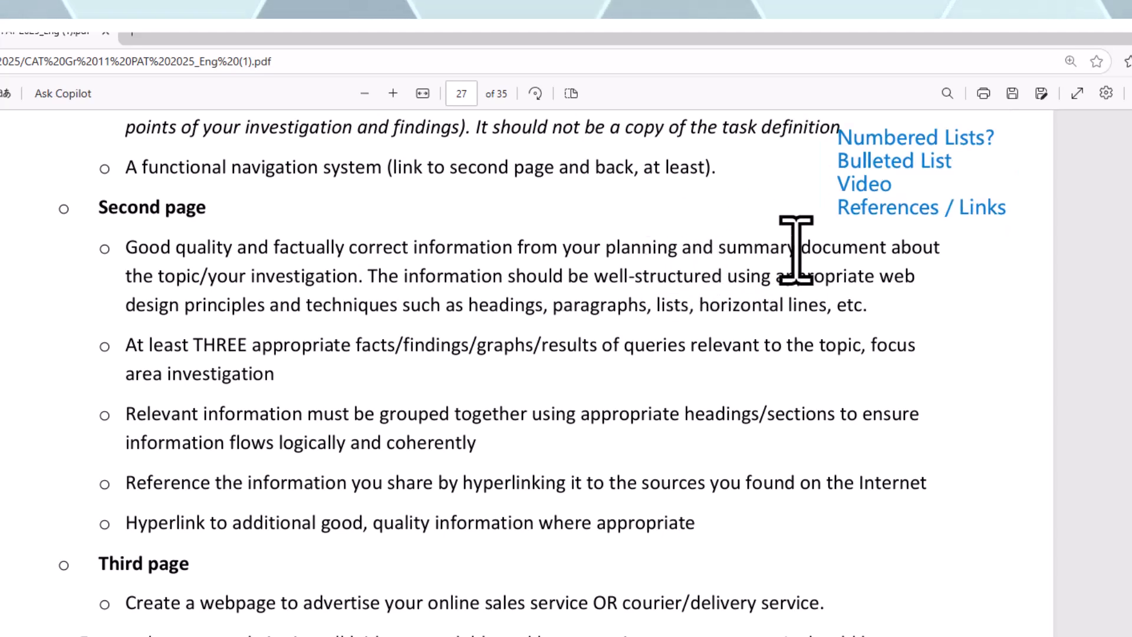
Step: Ink-underline 'planning and summary document' with a 2 arrow, plus well-structured, headings and paragraphs
drag(900, 251, 615, 254)
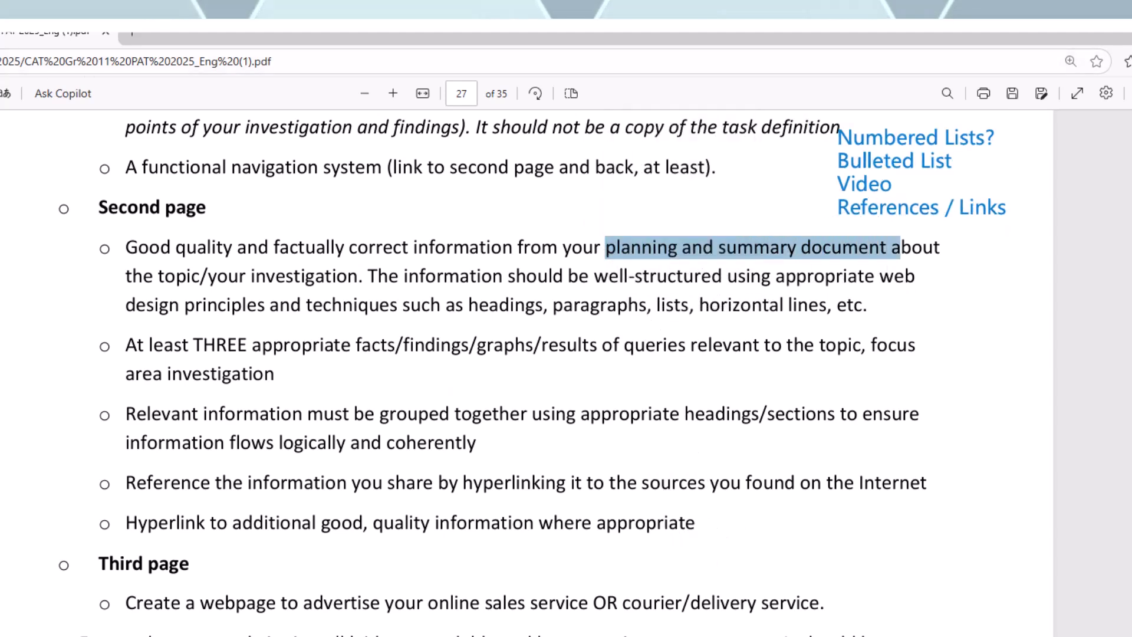
mouse_move(747, 208)
mouse_down()
mouse_move(761, 205)
mouse_move(750, 220)
mouse_move(787, 237)
mouse_up()
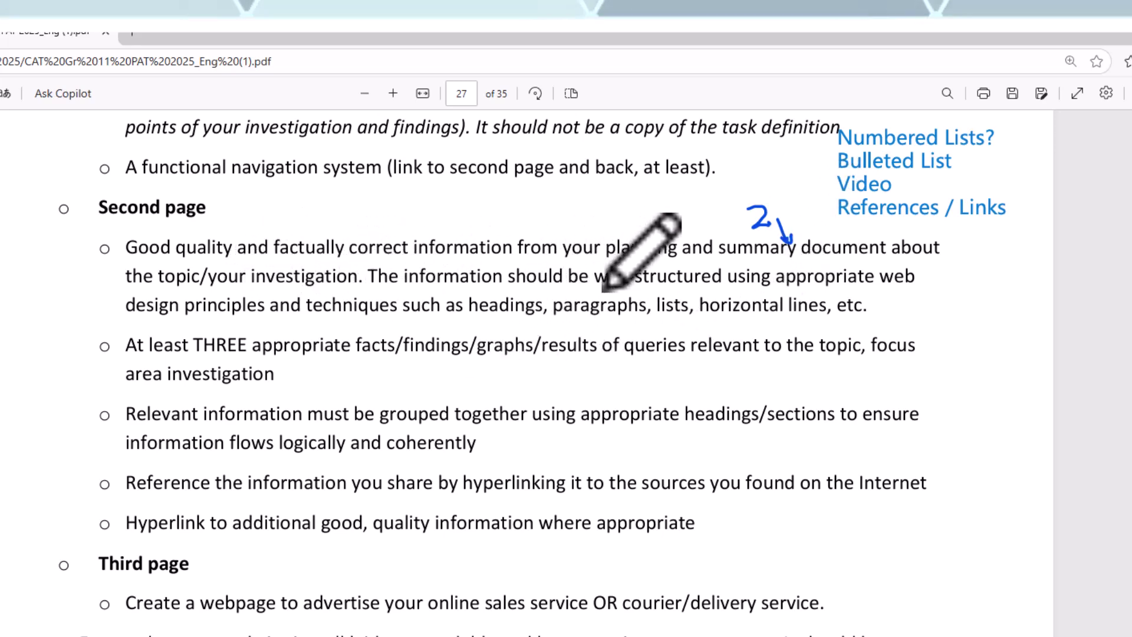
drag(611, 290, 663, 284)
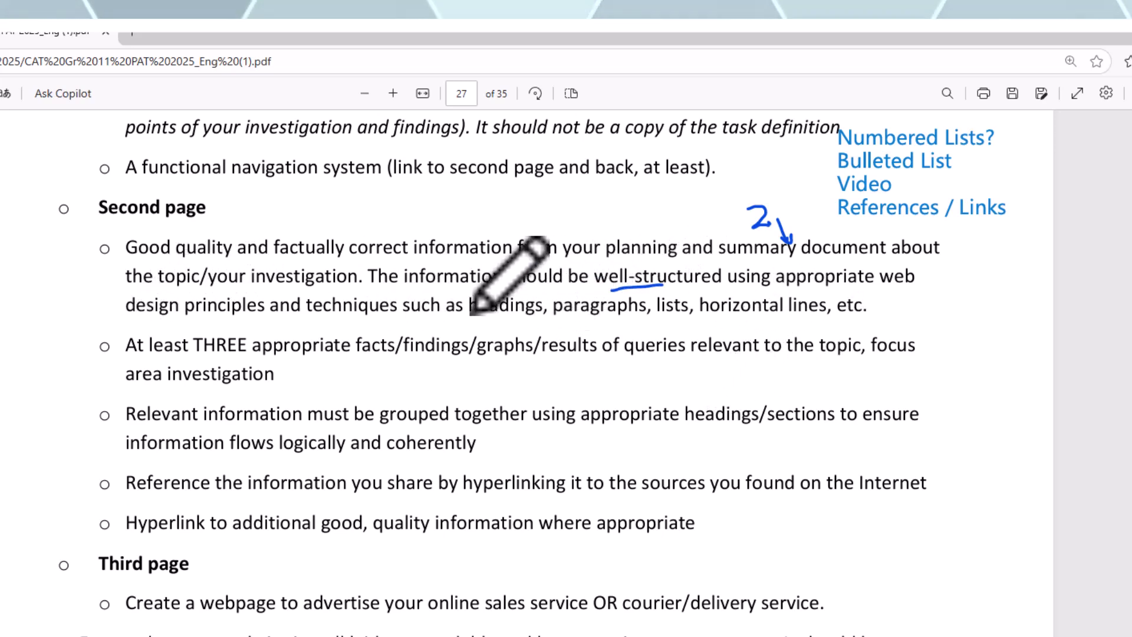
drag(485, 318, 522, 316)
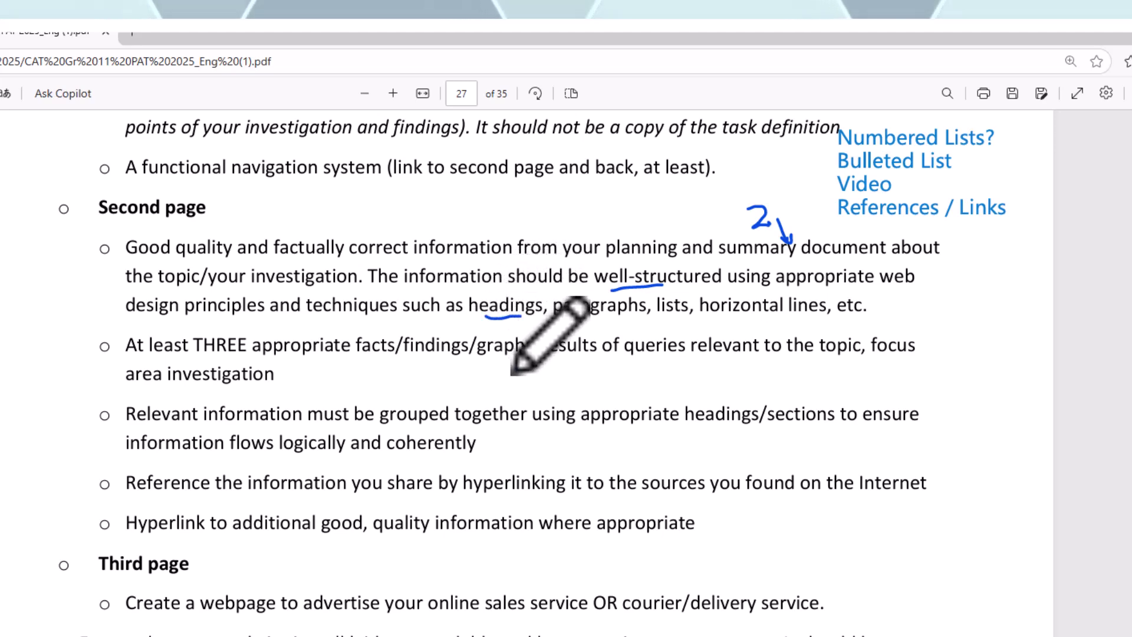
mouse_move(572, 319)
mouse_down()
mouse_move(678, 298)
mouse_move(660, 206)
mouse_move(730, 203)
mouse_move(807, 165)
mouse_up()
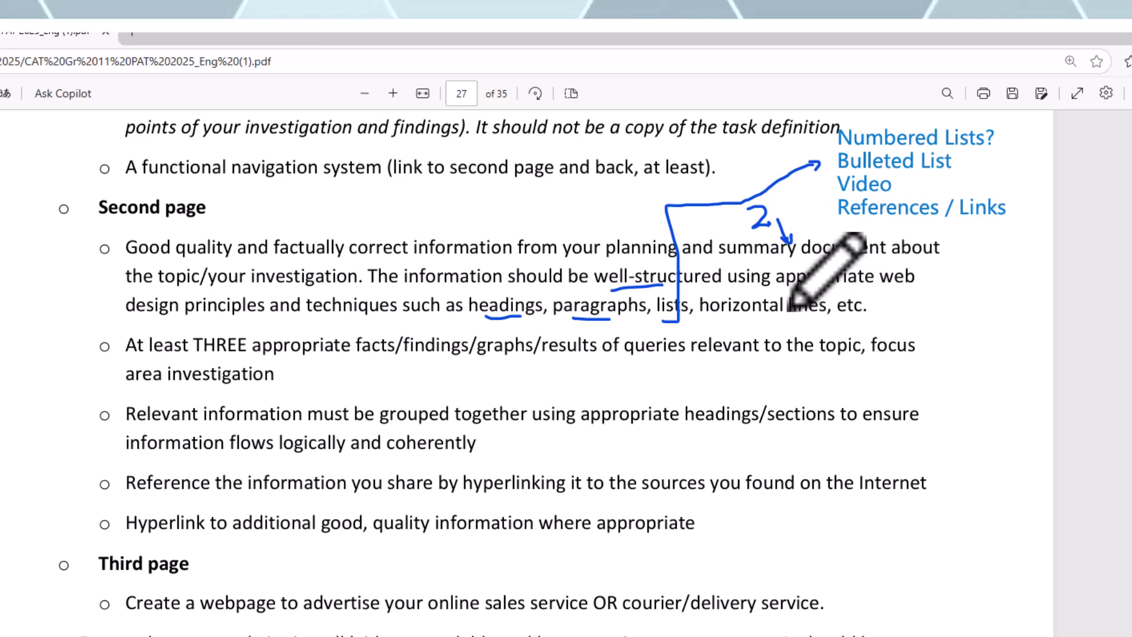
Step: Tick the horizontal lines requirement and underline 'etc.' and 'THREE appropriate' in blue ink
mouse_move(778, 302)
mouse_down()
mouse_move(791, 310)
mouse_move(821, 282)
mouse_up()
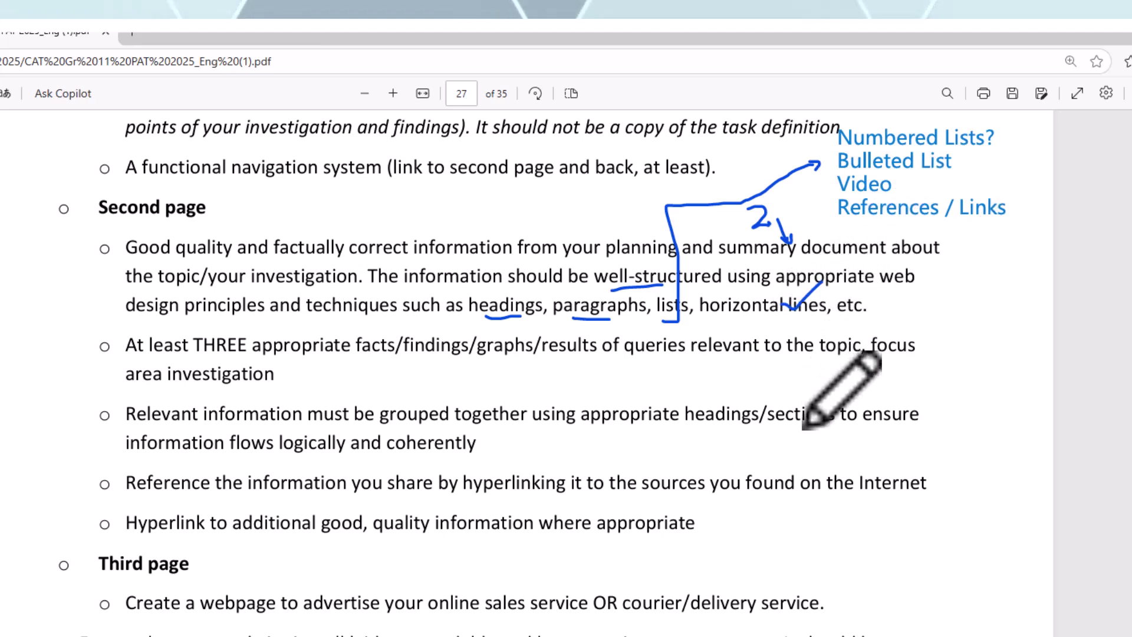
drag(845, 317, 870, 318)
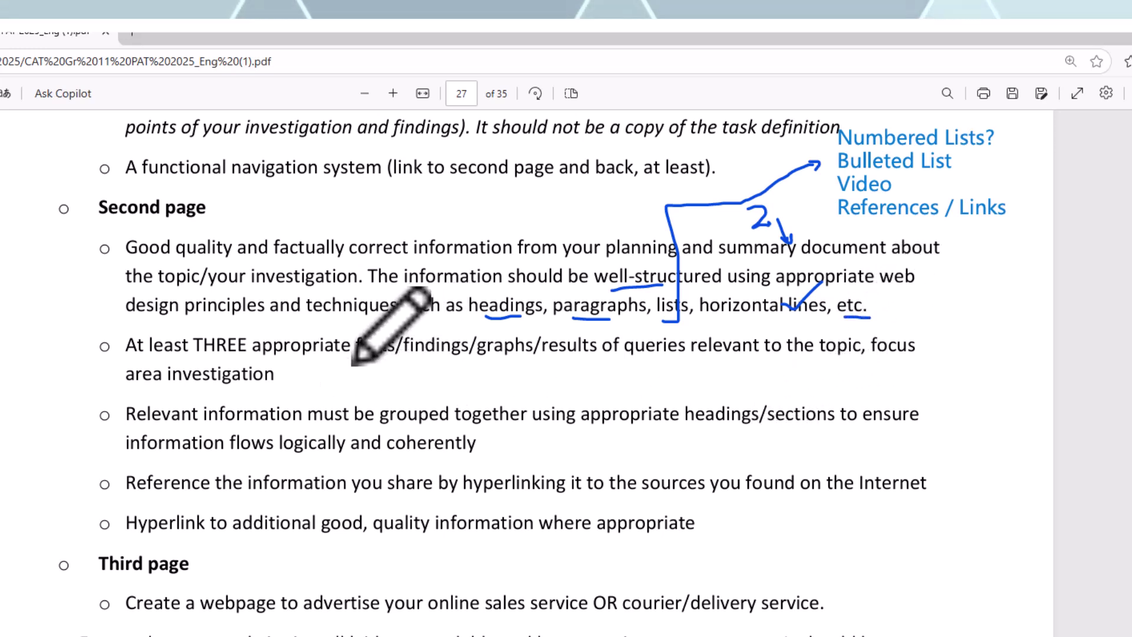
drag(219, 357, 275, 356)
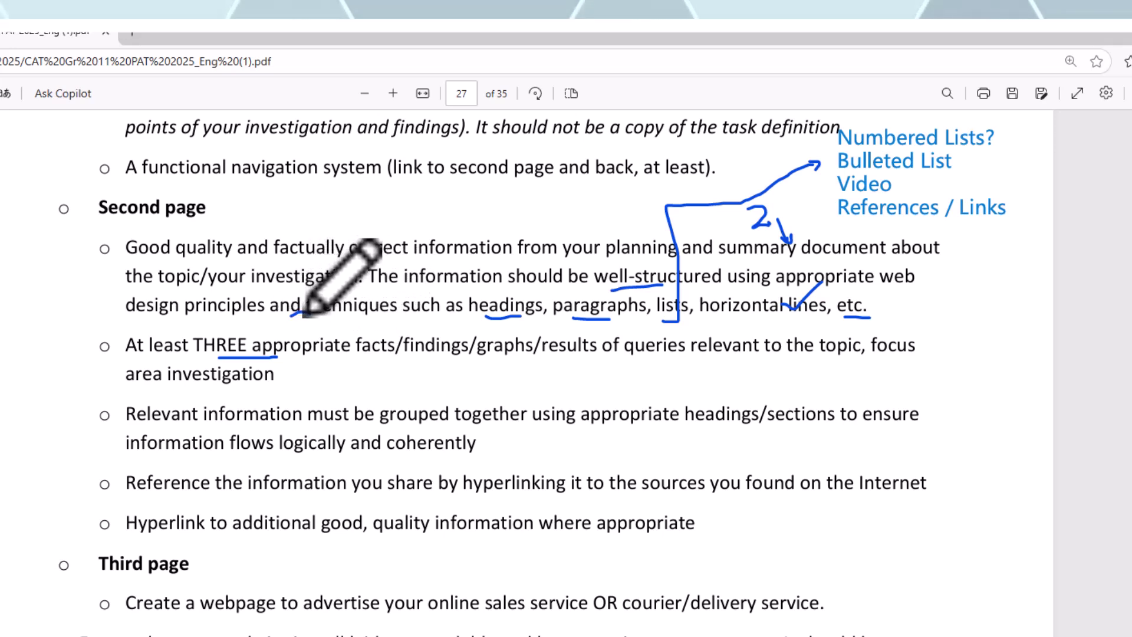
Step: Circle a 3 above THREE and underline findings, graphs, queries, area investigation, grouped together, appropriate headings
mouse_move(291, 316)
mouse_down()
mouse_move(307, 319)
mouse_move(293, 331)
mouse_up()
mouse_move(322, 293)
mouse_down()
mouse_move(279, 318)
mouse_move(300, 333)
mouse_move(330, 301)
mouse_up()
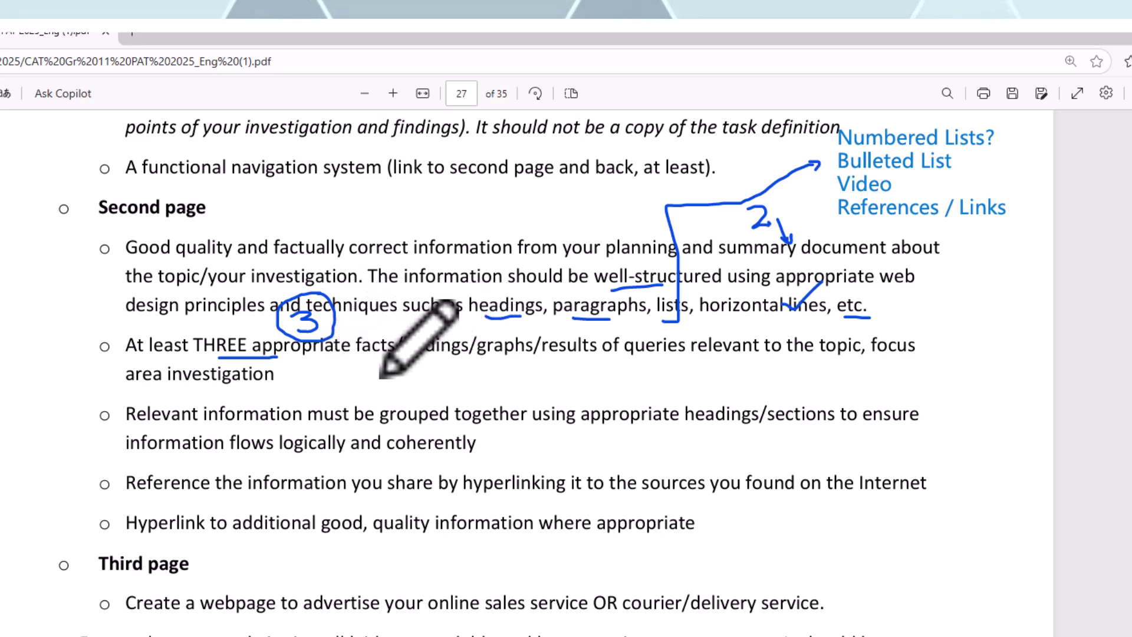
drag(404, 356, 529, 359)
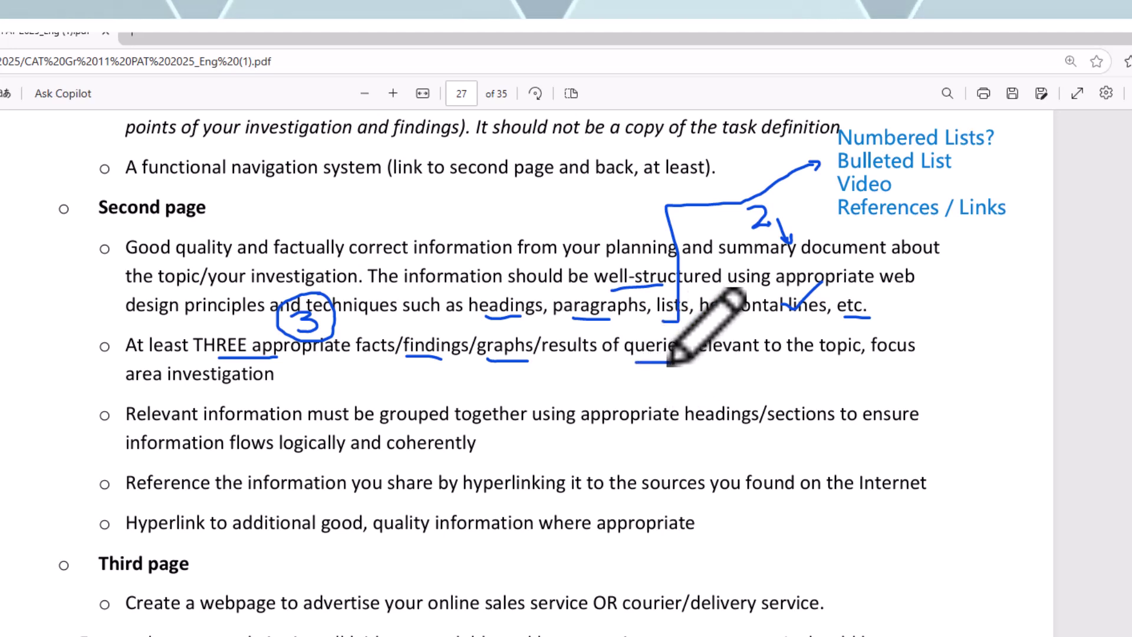
drag(636, 361, 678, 363)
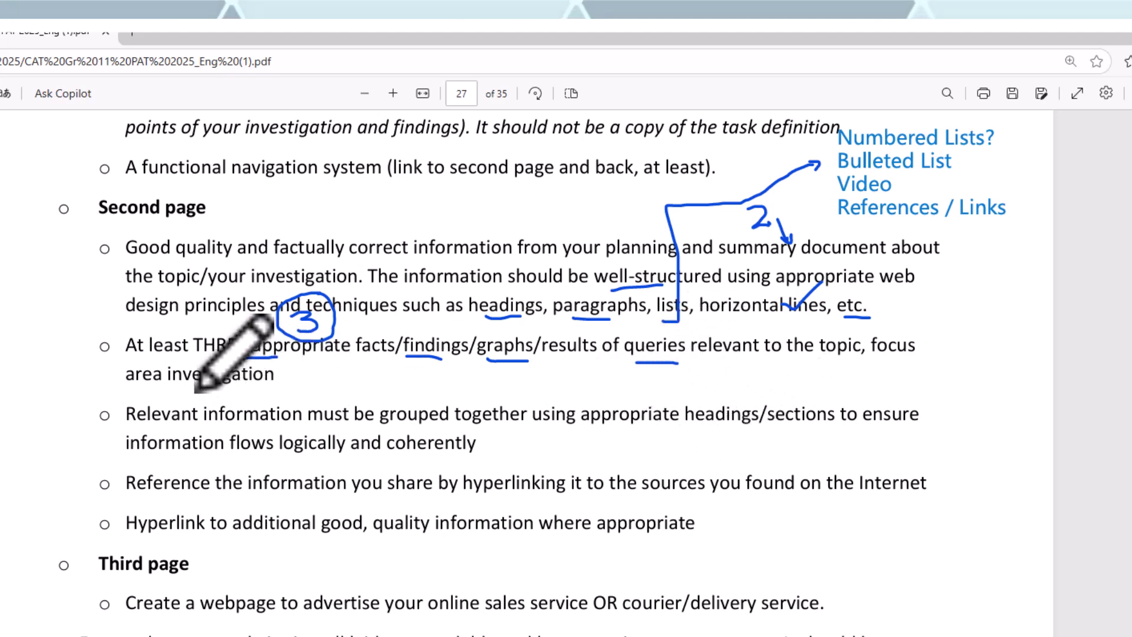
drag(143, 388, 229, 388)
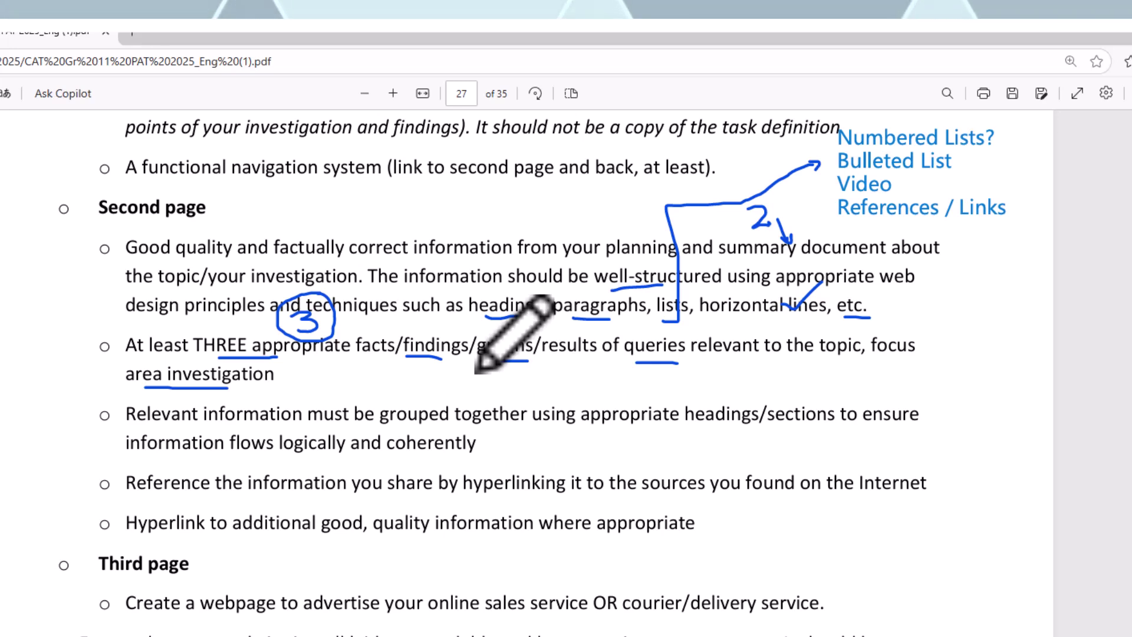
drag(394, 425, 475, 422)
drag(617, 432, 716, 430)
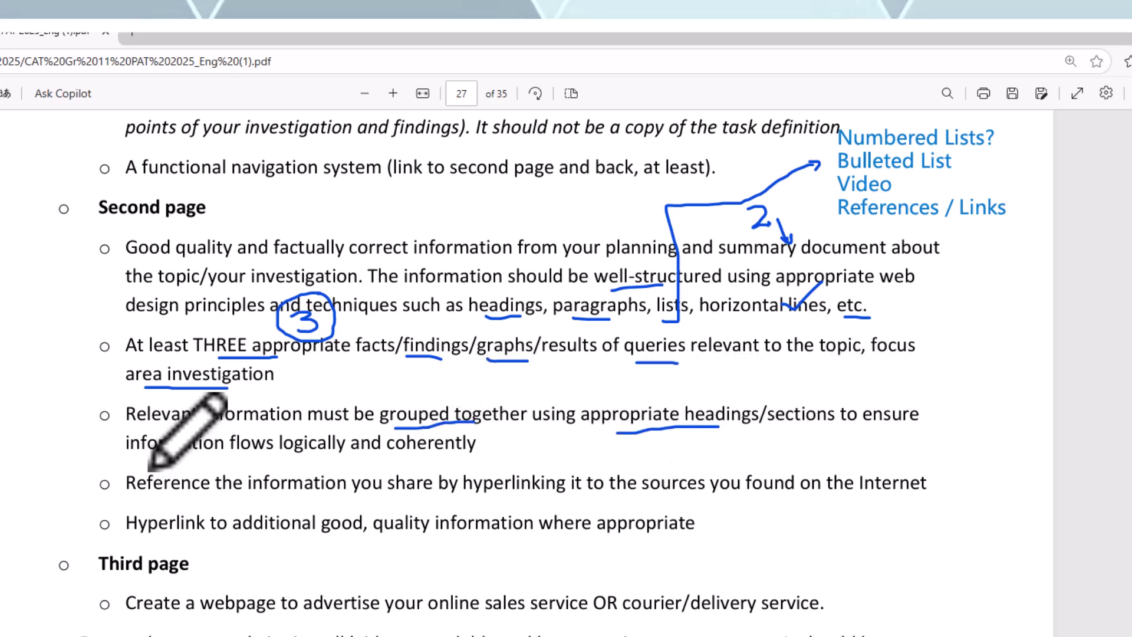
Step: Underline logically, coherently, hyperlinking, sources, good quality and appropriate, and tick References / Links
drag(291, 465, 318, 464)
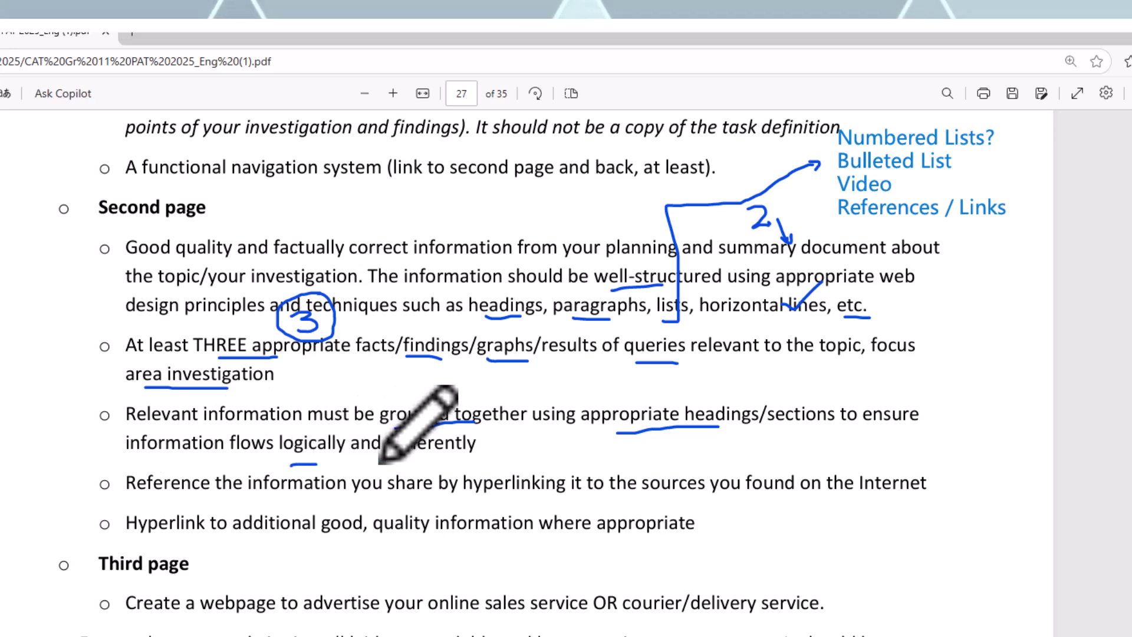
drag(406, 459, 491, 458)
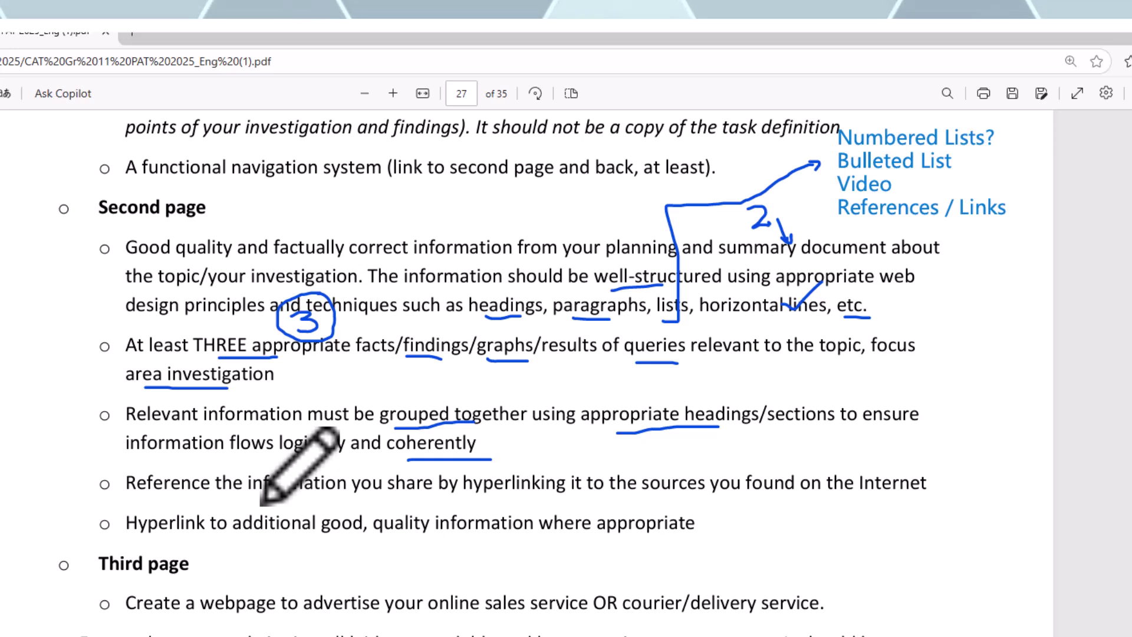
drag(291, 464, 317, 464)
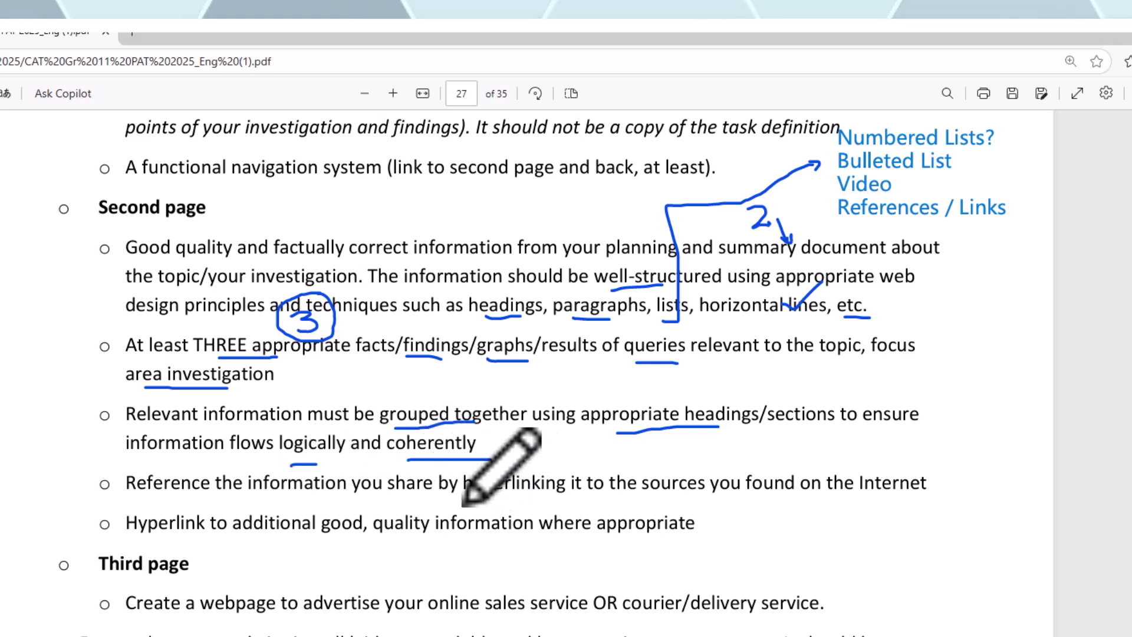
drag(469, 502, 548, 502)
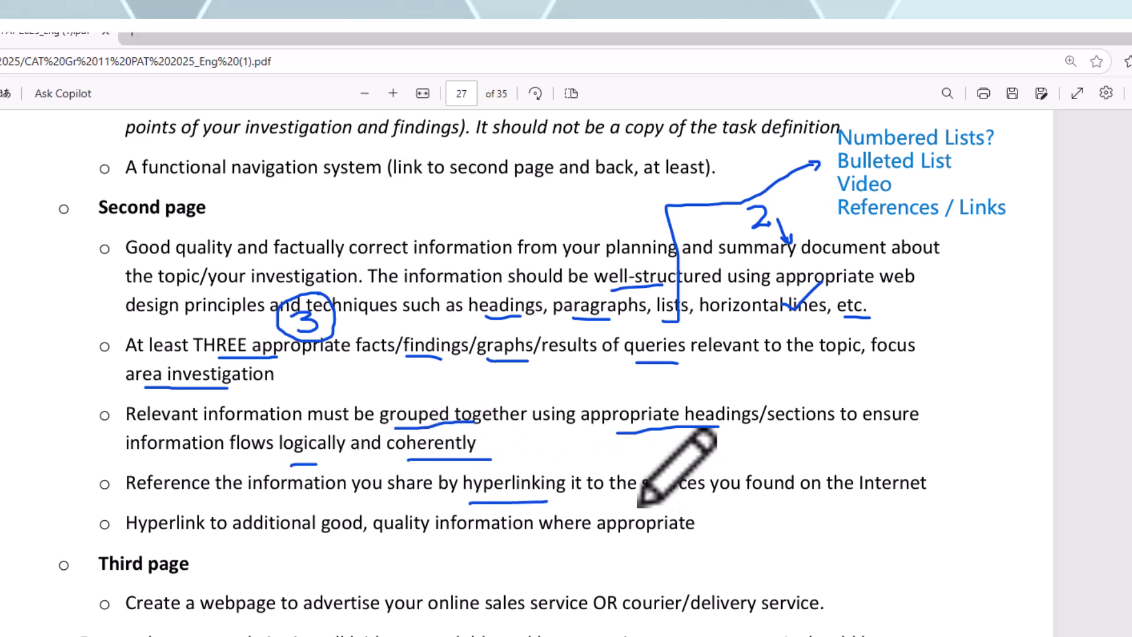
drag(641, 504, 706, 502)
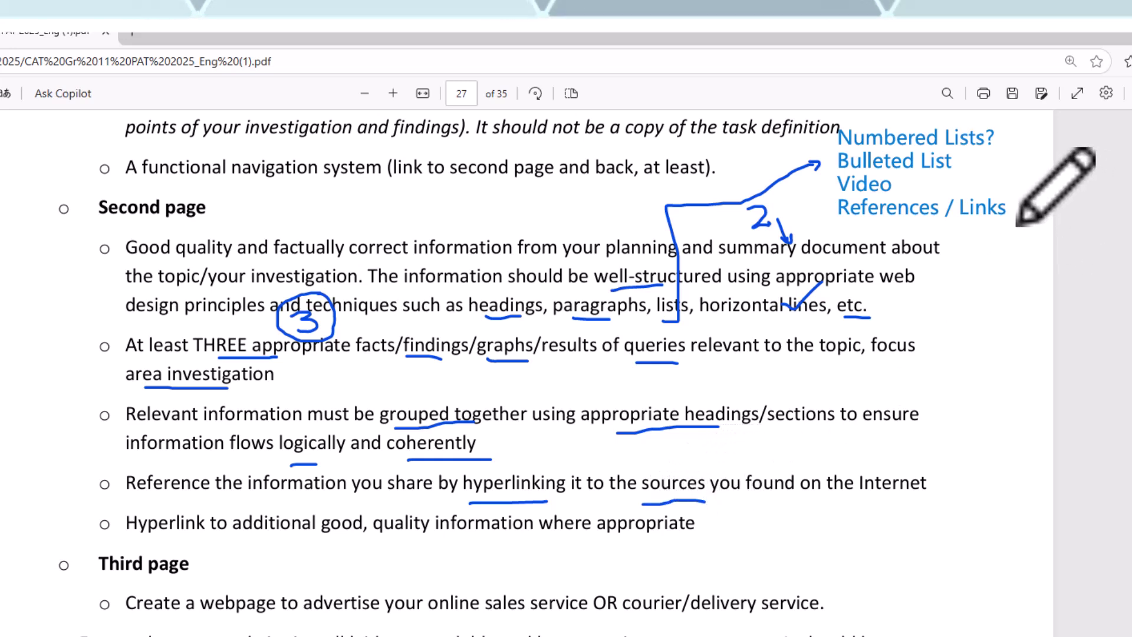
drag(1016, 203, 1036, 191)
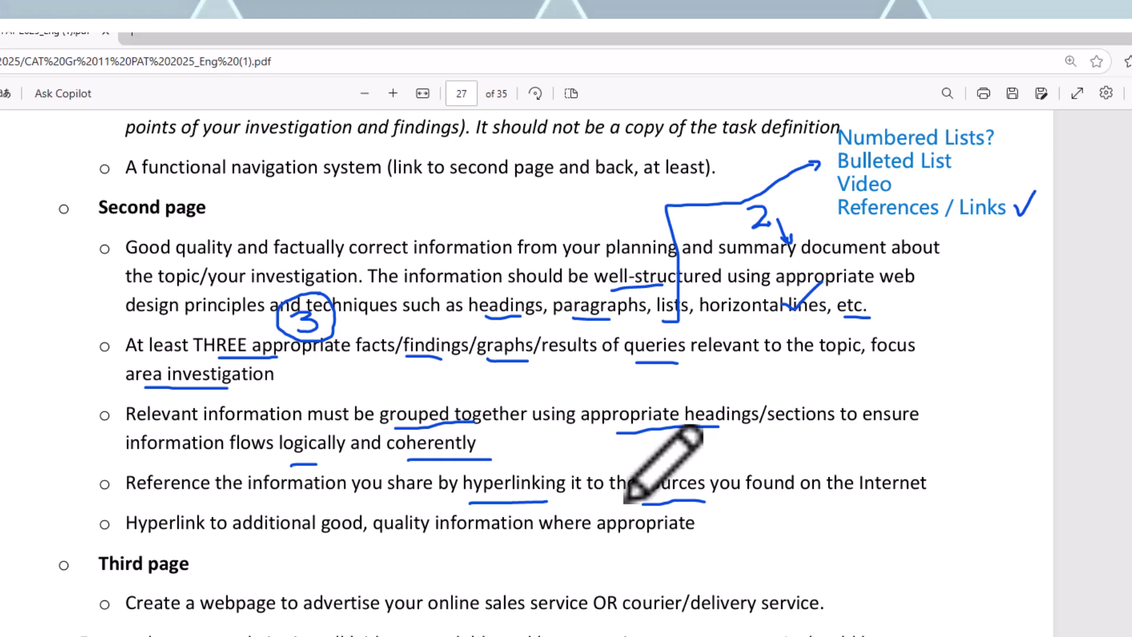
drag(329, 537, 427, 536)
drag(609, 541, 701, 539)
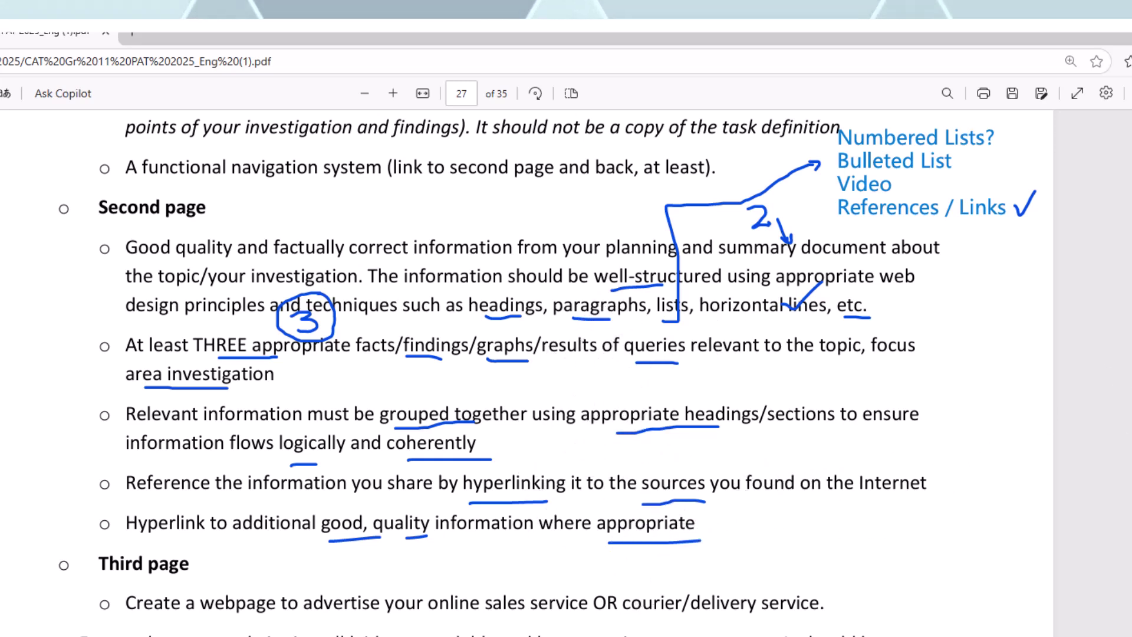
Step: Launch PowerPoint, start a blank presentation and delete the title and subtitle placeholders
key(super+s)
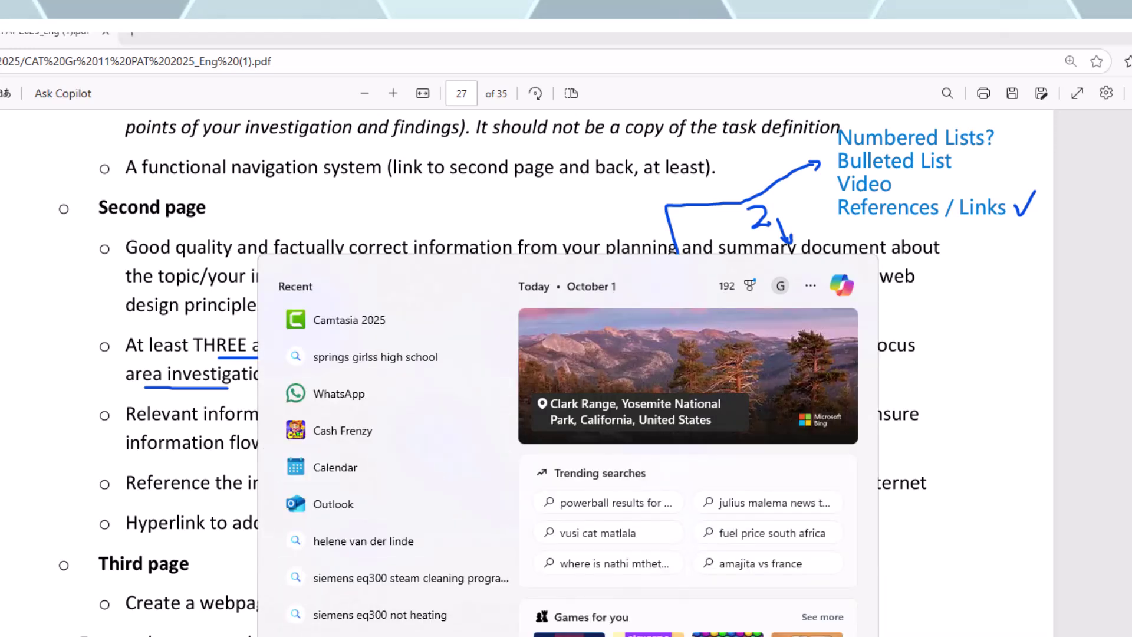
text(power)
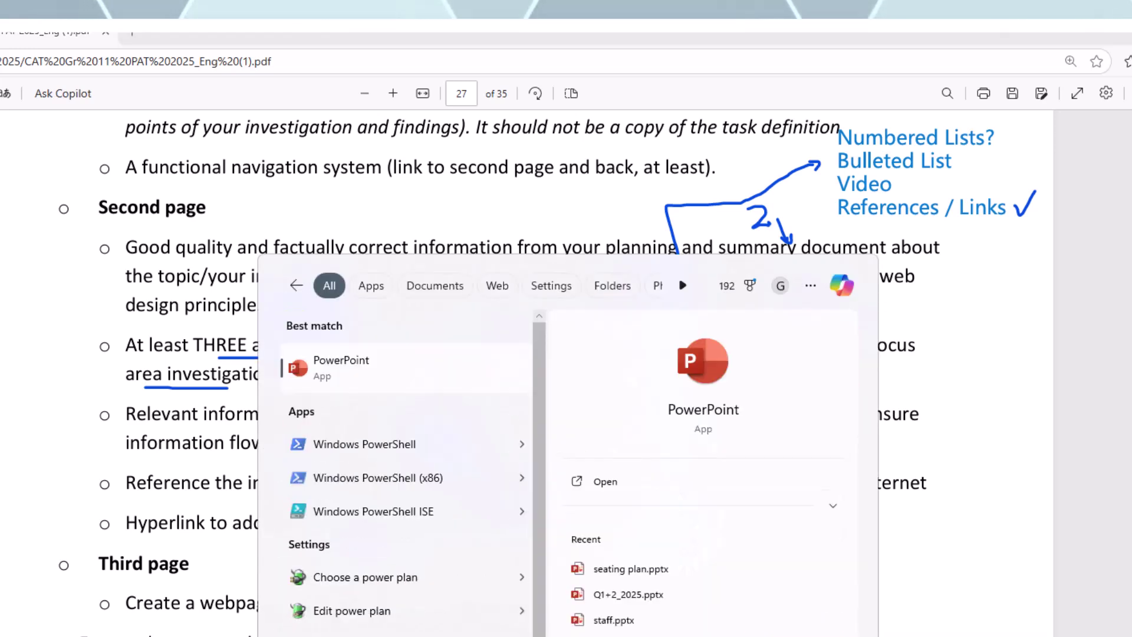
click(385, 392)
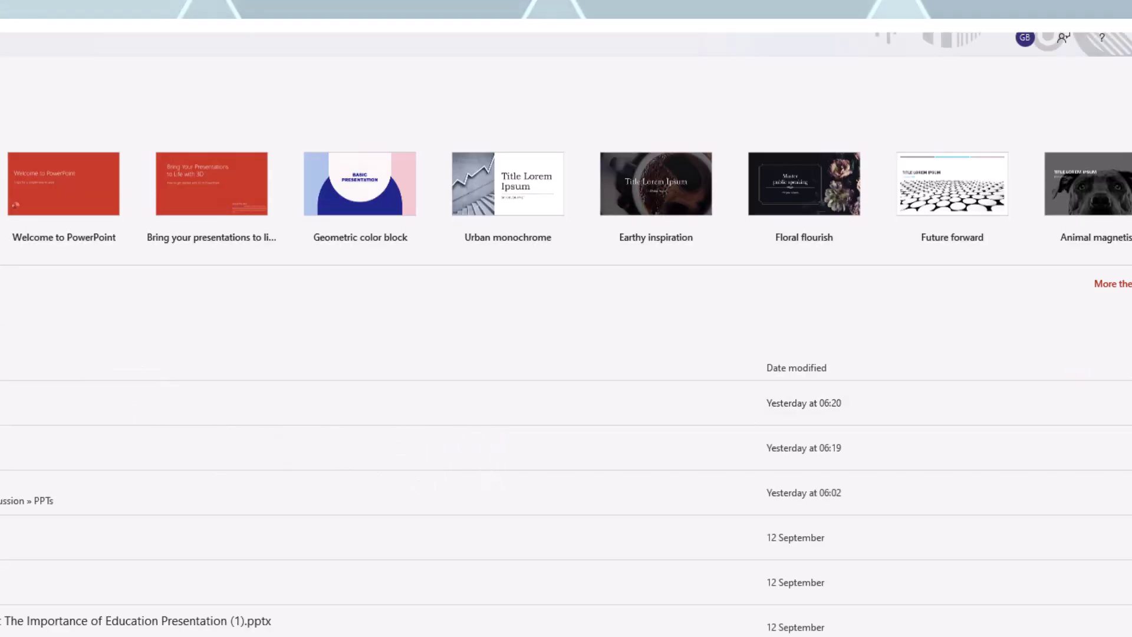
key(Escape)
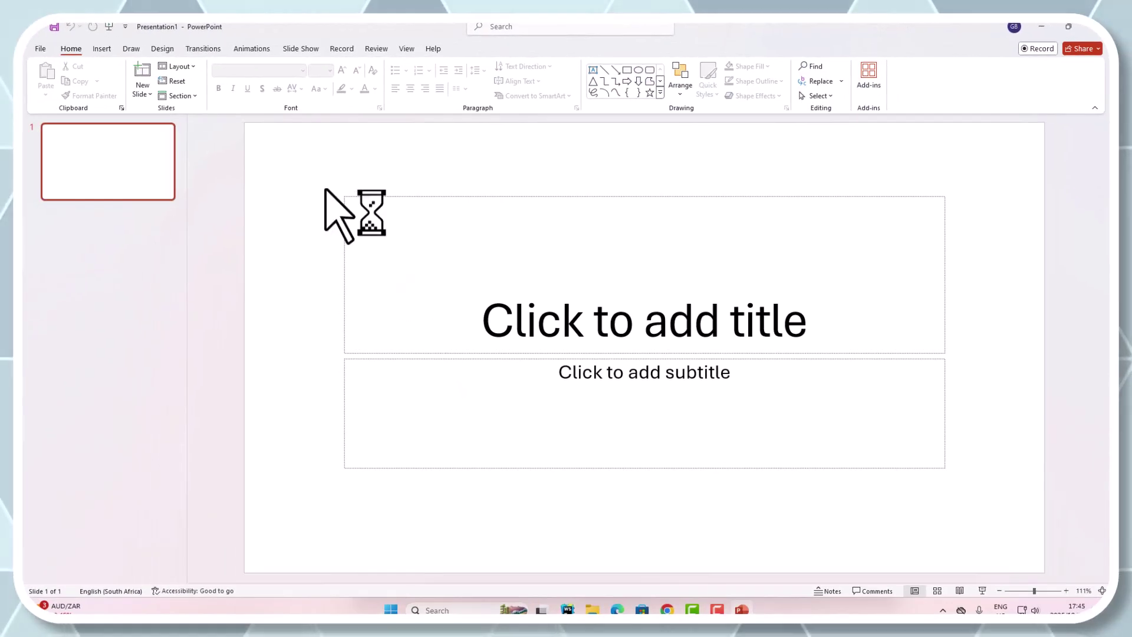
drag(312, 180, 979, 526)
key(Delete)
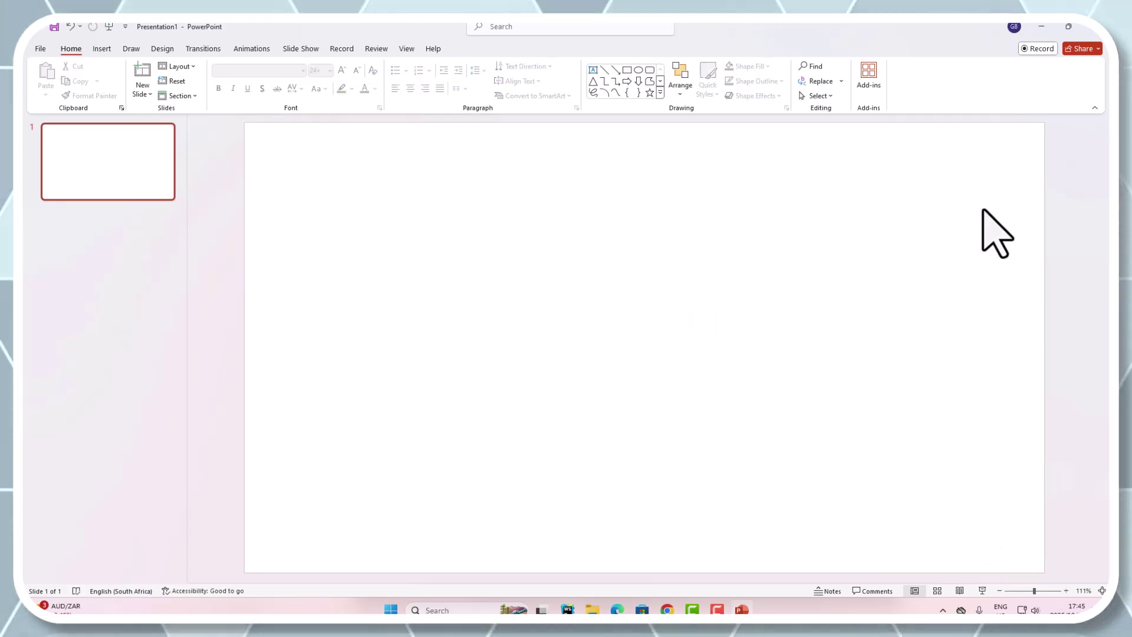
Step: Draw a thin rectangle near the slide top and copy it into a row of navigation bars
click(627, 70)
drag(576, 163, 608, 171)
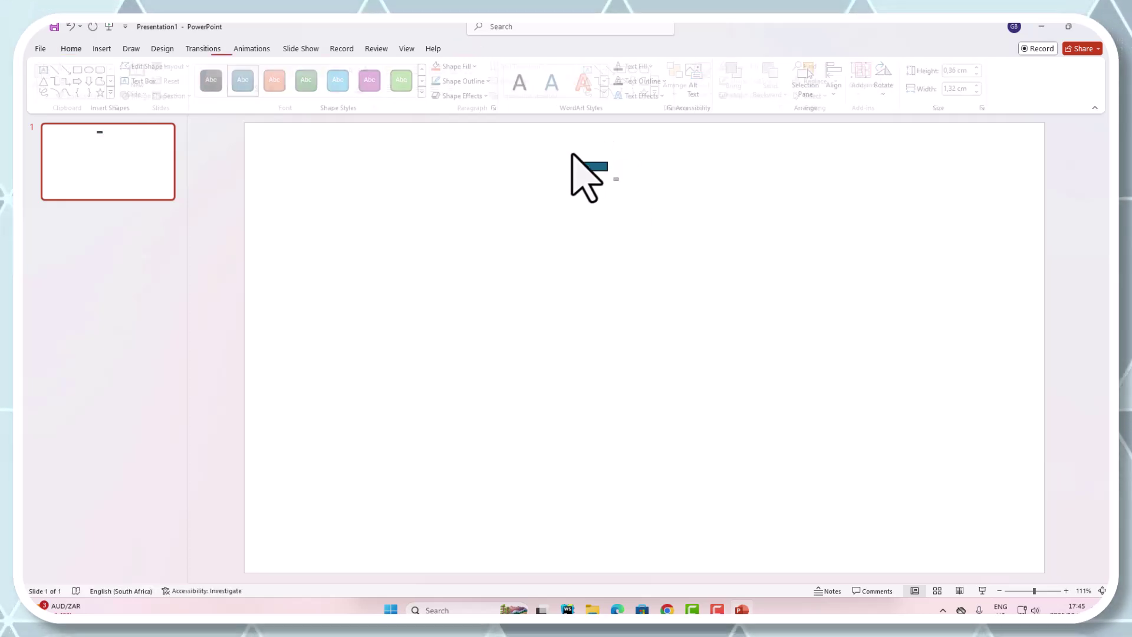
key(ctrl+v)
drag(607, 174, 674, 167)
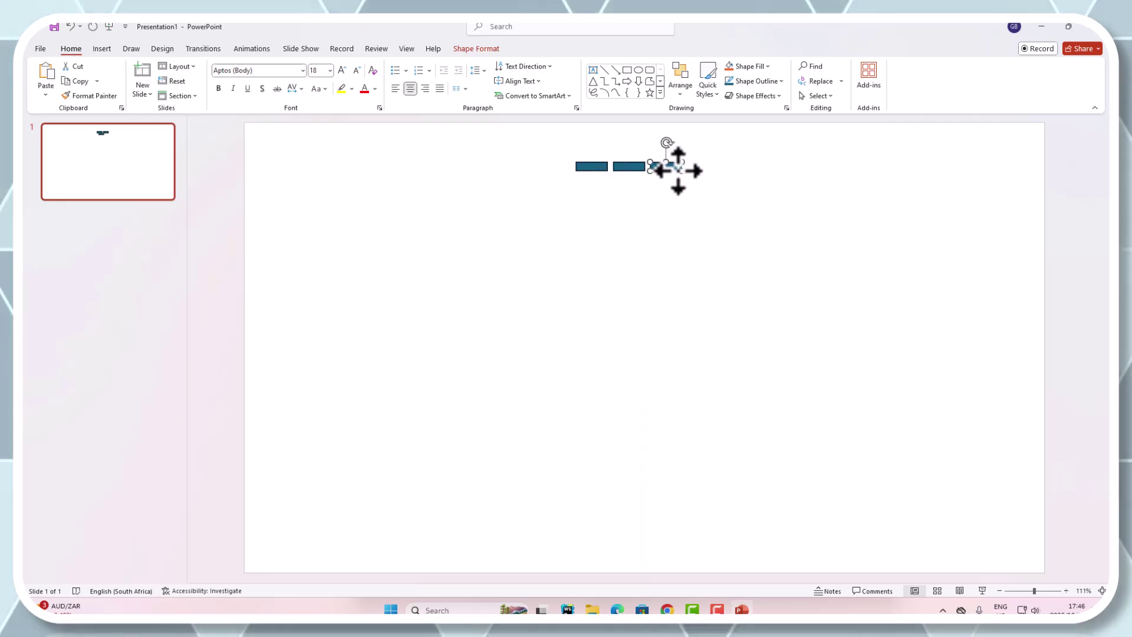
click(657, 194)
Step: Draw a long horizontal line across the slide beneath the navigation bars
click(604, 70)
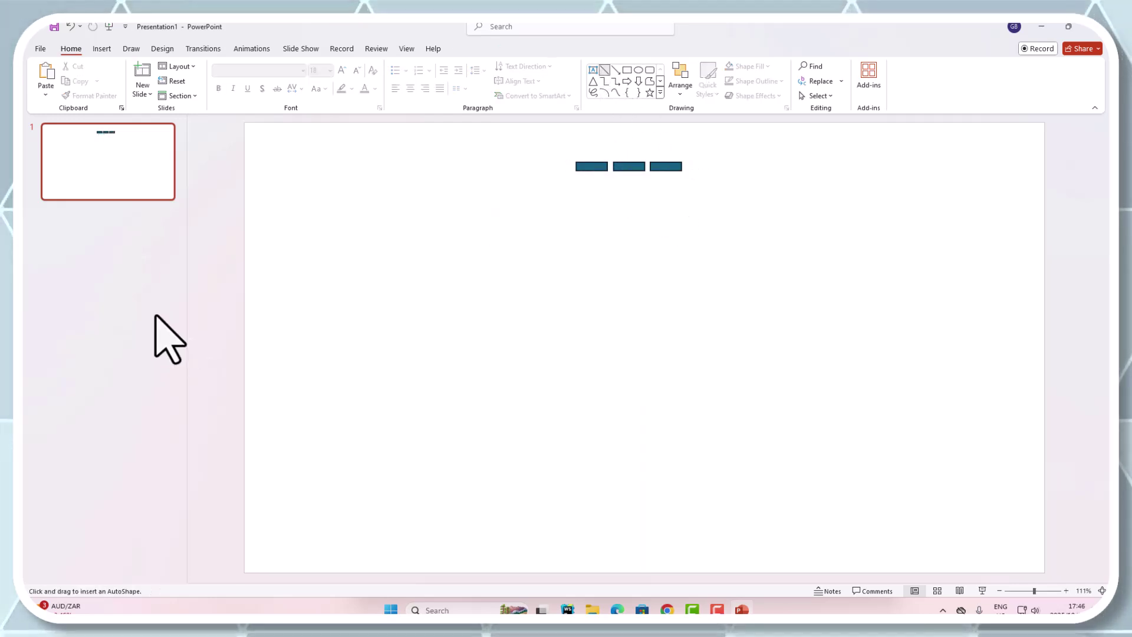
drag(295, 179, 963, 179)
click(714, 286)
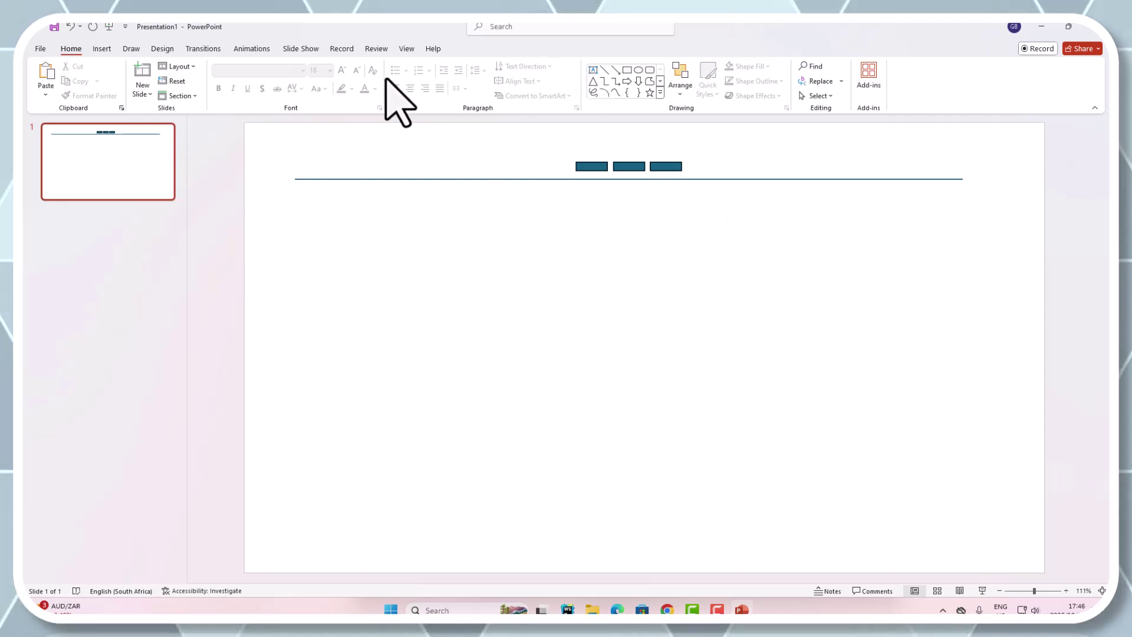
Step: Add a 'Findings' heading text box centred under the line
click(593, 69)
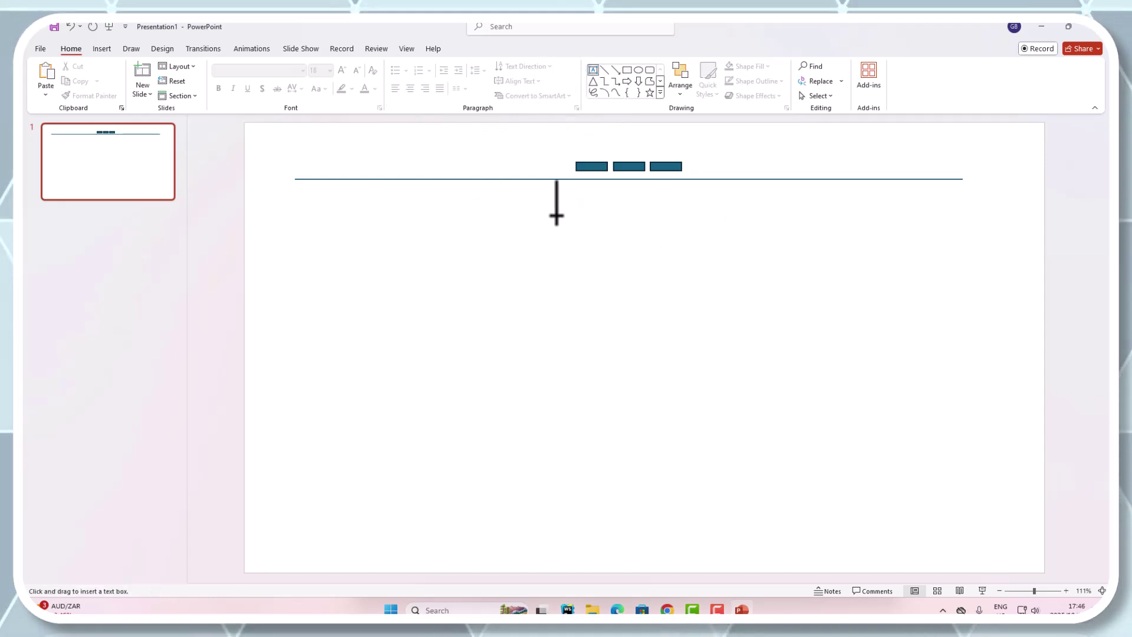
click(553, 213)
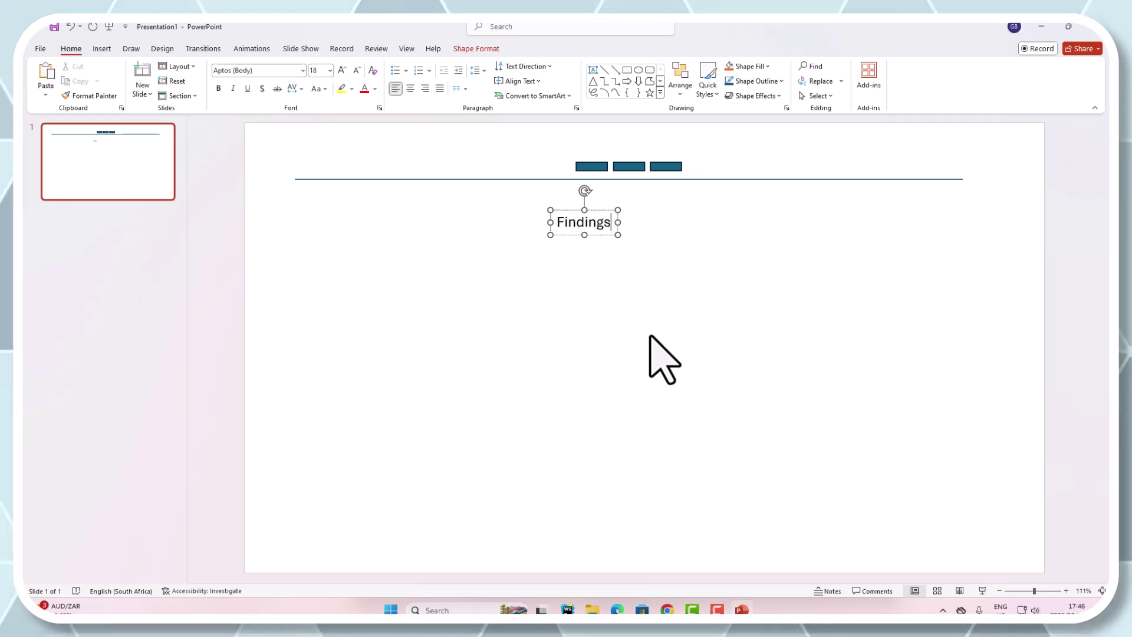
drag(595, 209, 634, 186)
click(706, 321)
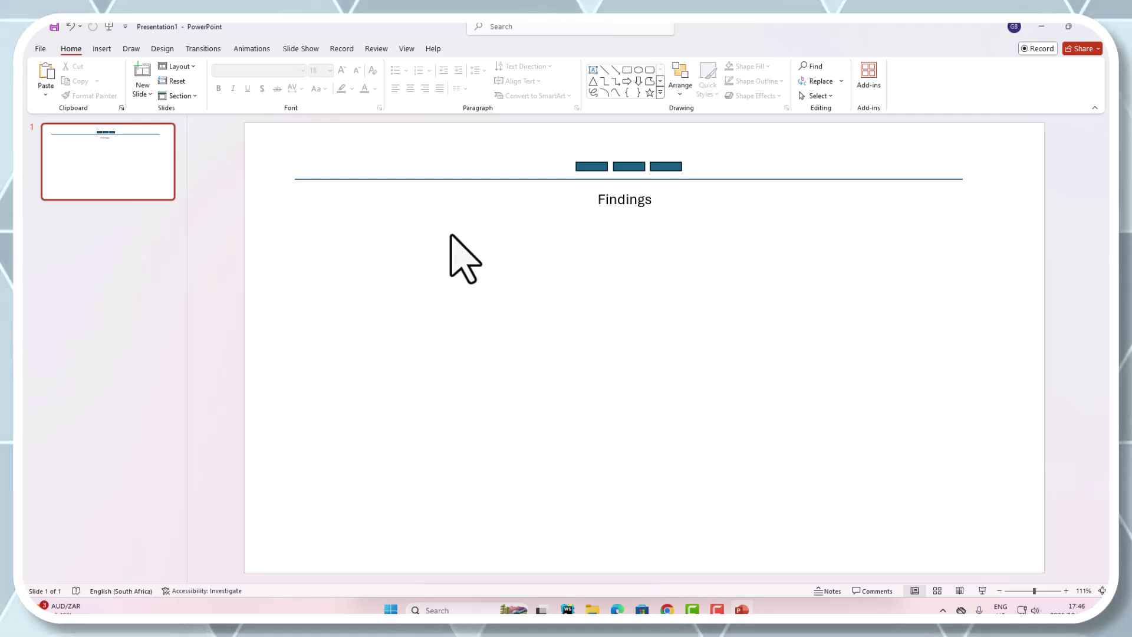
Step: Add a 'Question' text box on the left below the heading
click(593, 70)
drag(397, 248, 500, 272)
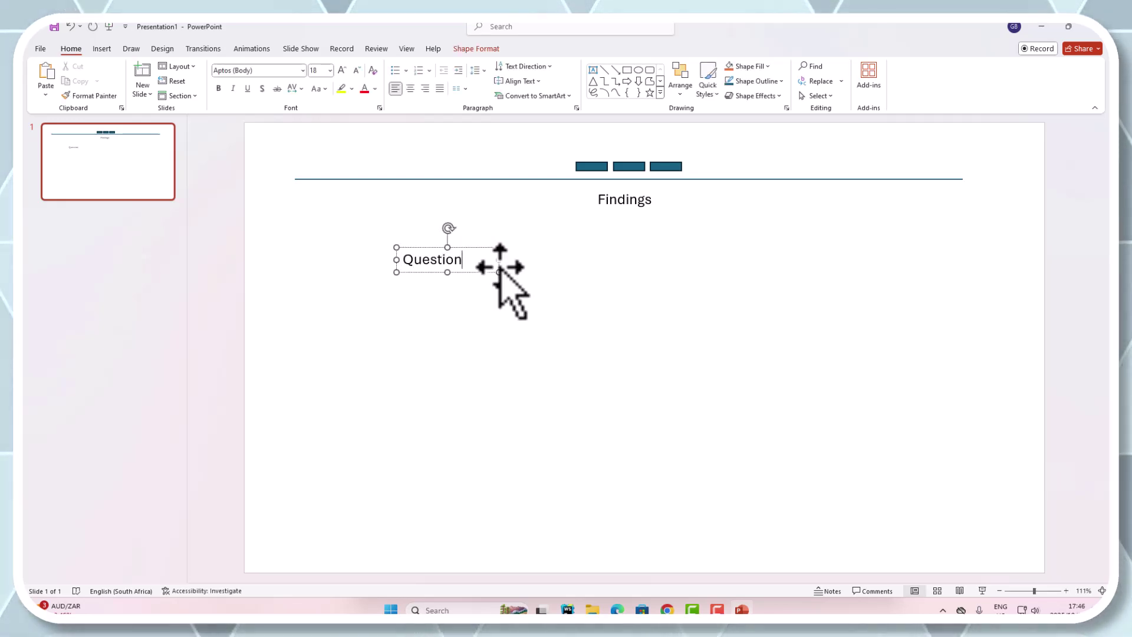
click(464, 247)
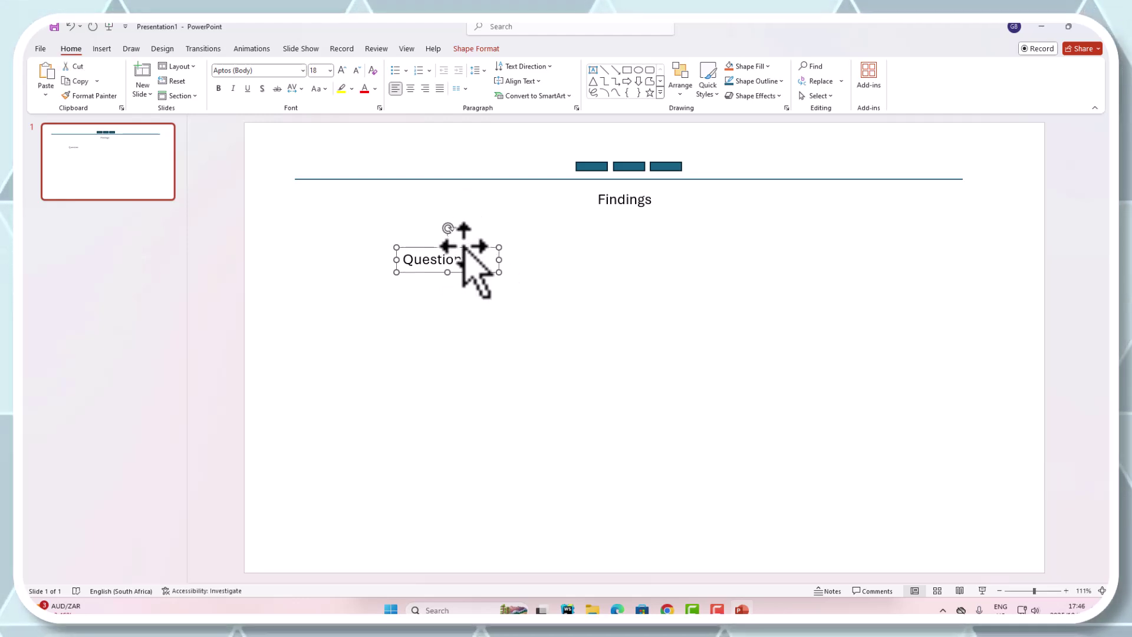
drag(464, 247, 457, 226)
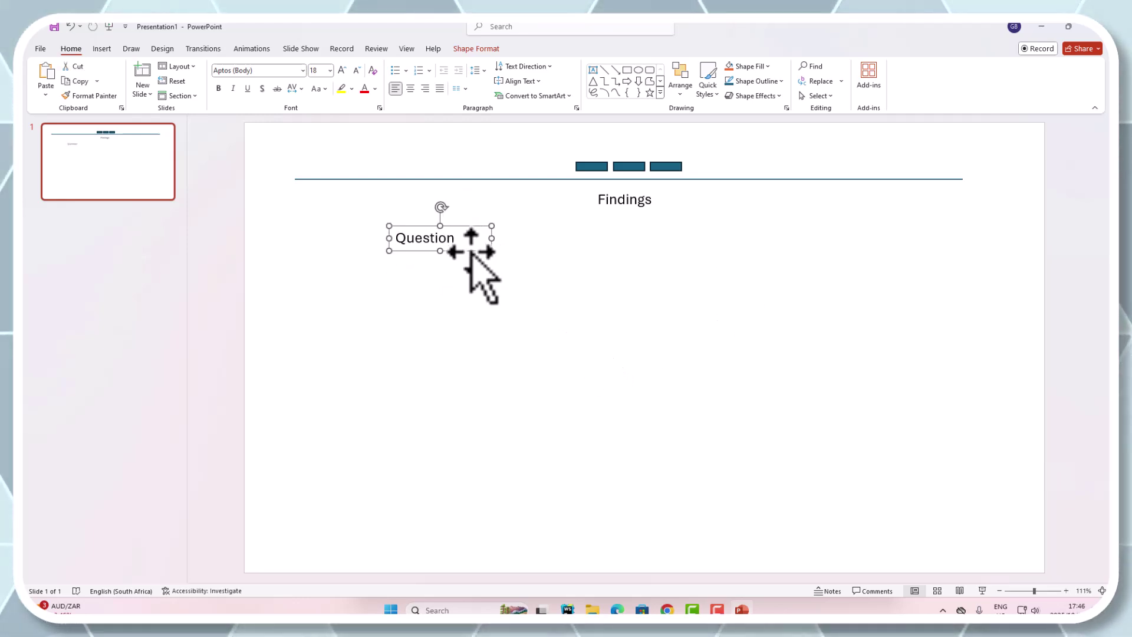
click(487, 295)
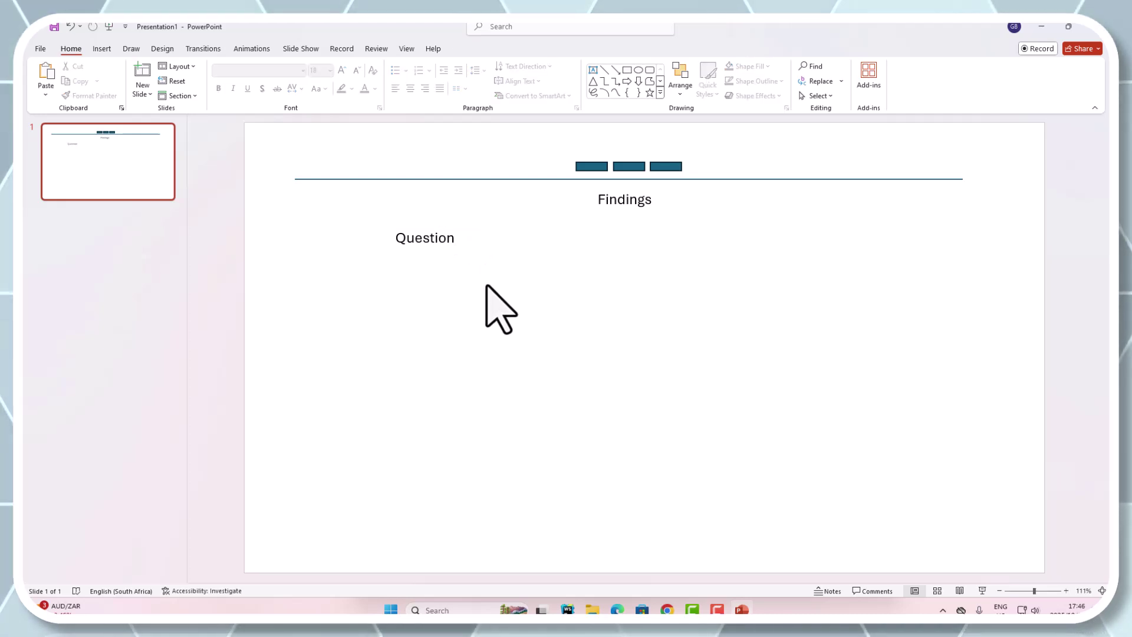
Step: Duplicate the Question box below it, retype it as 'Analysis' and widen it to the right
key(ctrl+v)
drag(480, 258, 464, 279)
double_click(447, 273)
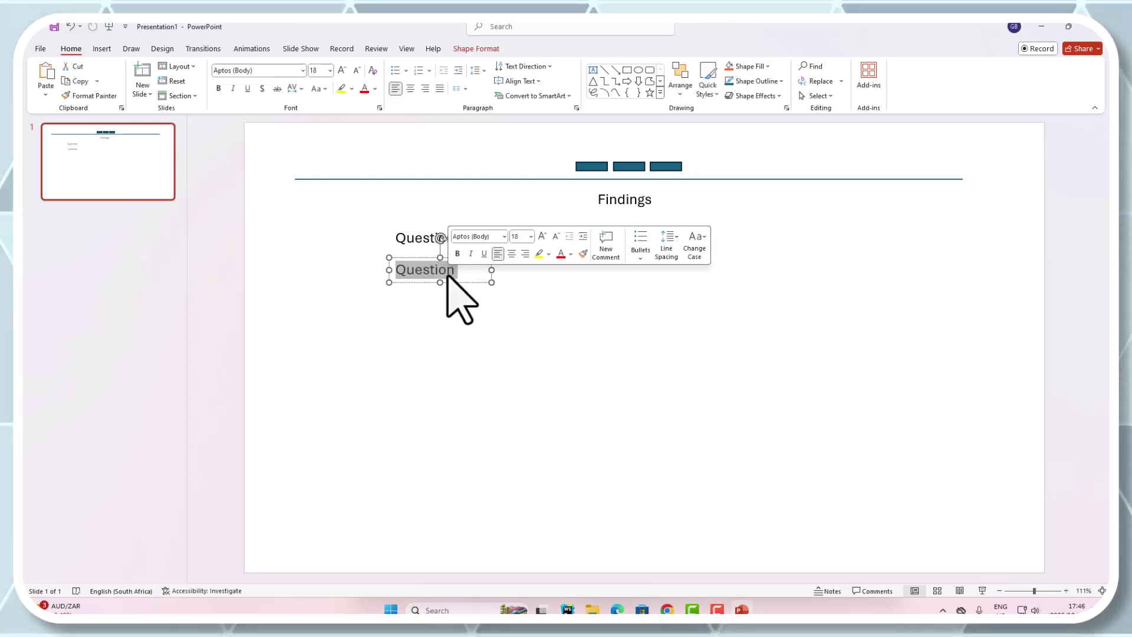
text(Analysis)
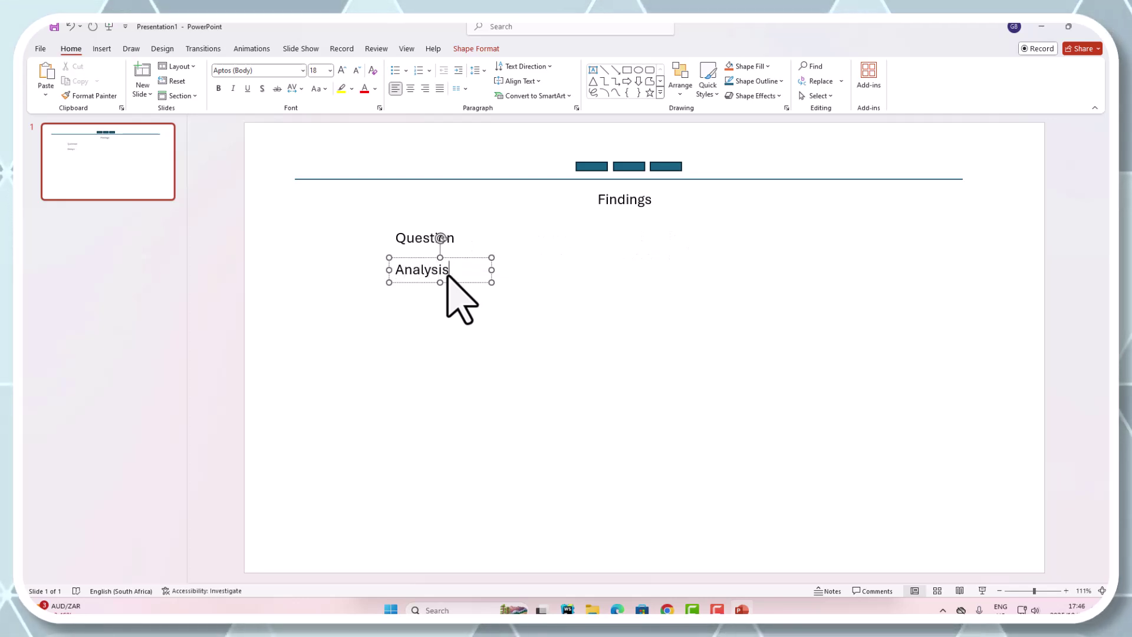
click(491, 270)
drag(492, 270, 891, 270)
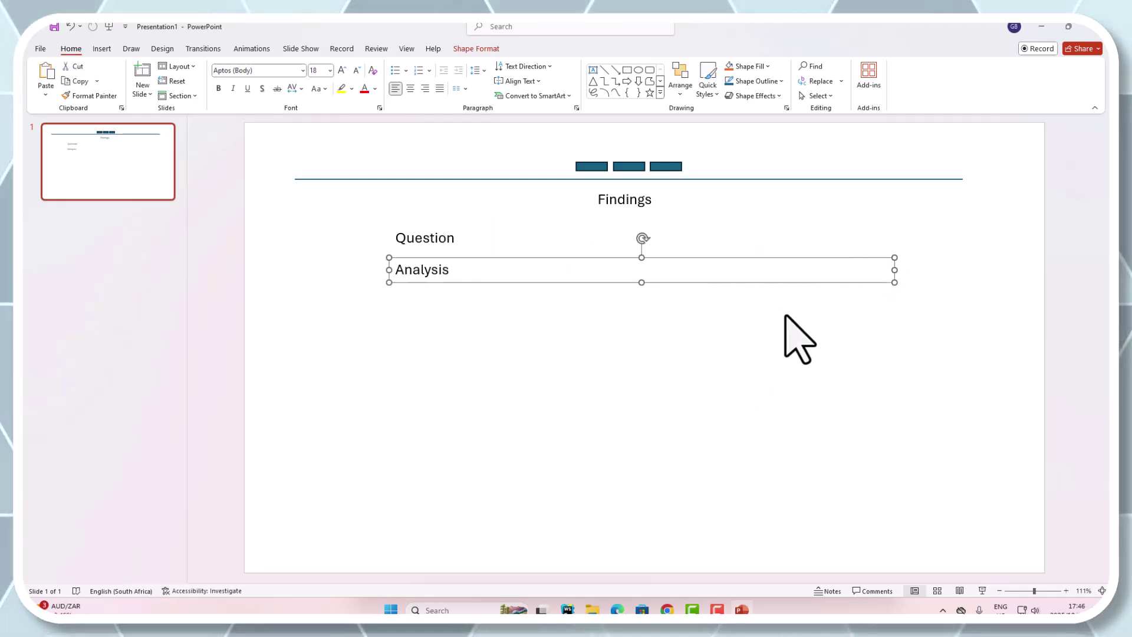
click(766, 334)
Step: Draw a 'Graph' placeholder rectangle to the right of the Question and Analysis labels
click(543, 281)
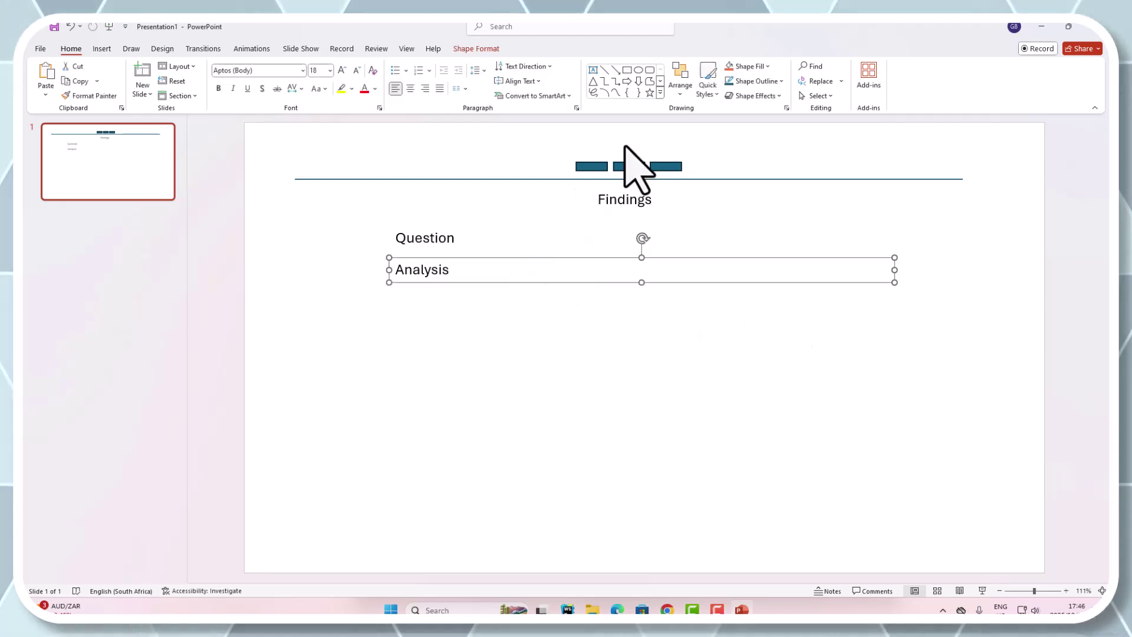
click(627, 70)
mouse_move(707, 222)
mouse_down()
mouse_move(864, 320)
mouse_move(888, 315)
mouse_move(869, 315)
mouse_up()
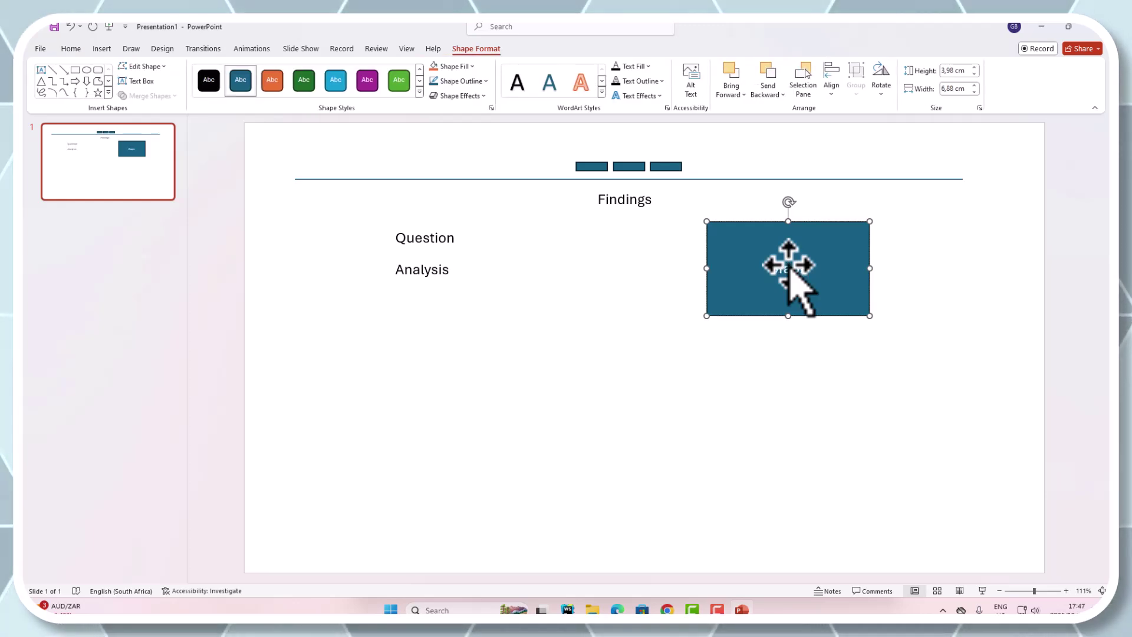
click(745, 379)
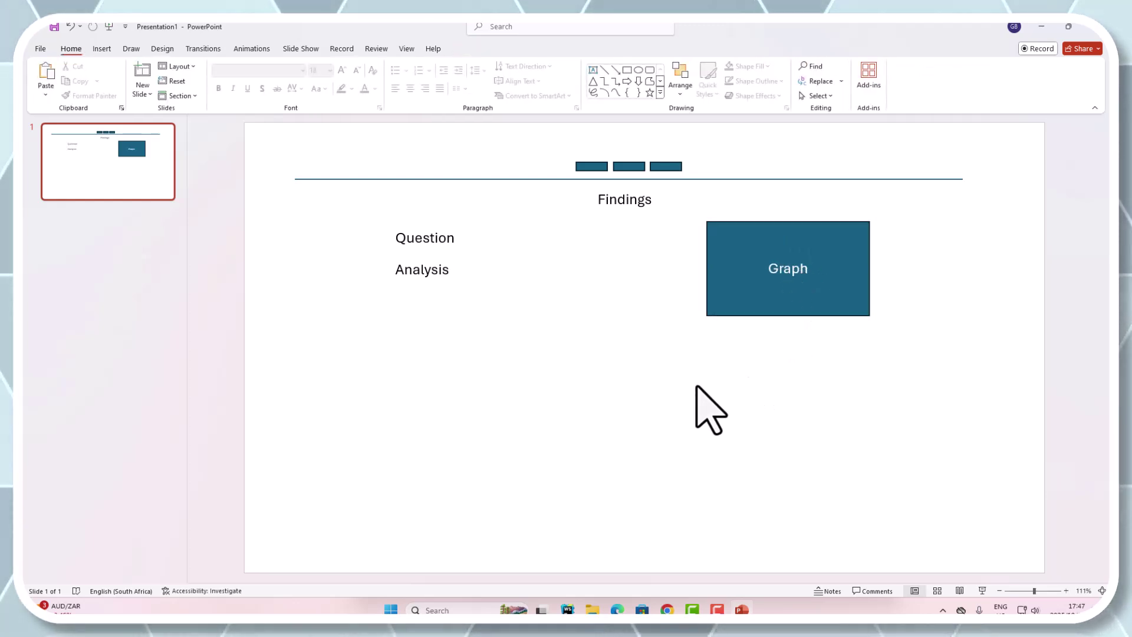
drag(727, 303, 710, 295)
click(720, 392)
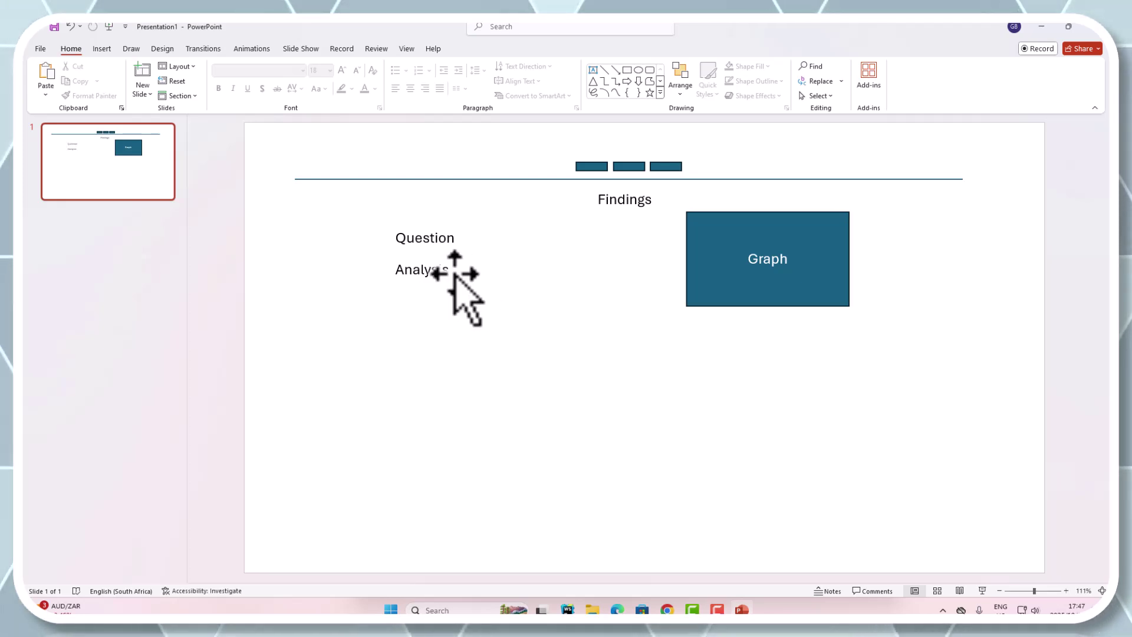
Step: Change the Analysis label to read 'Analysis (Bullets)'
click(451, 270)
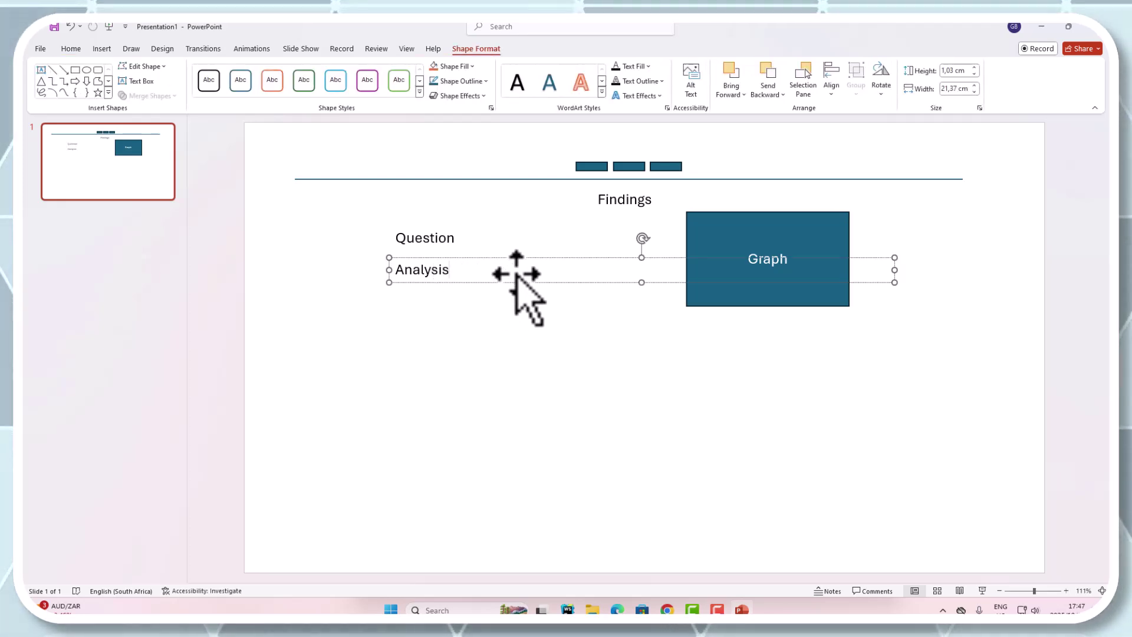
text(()
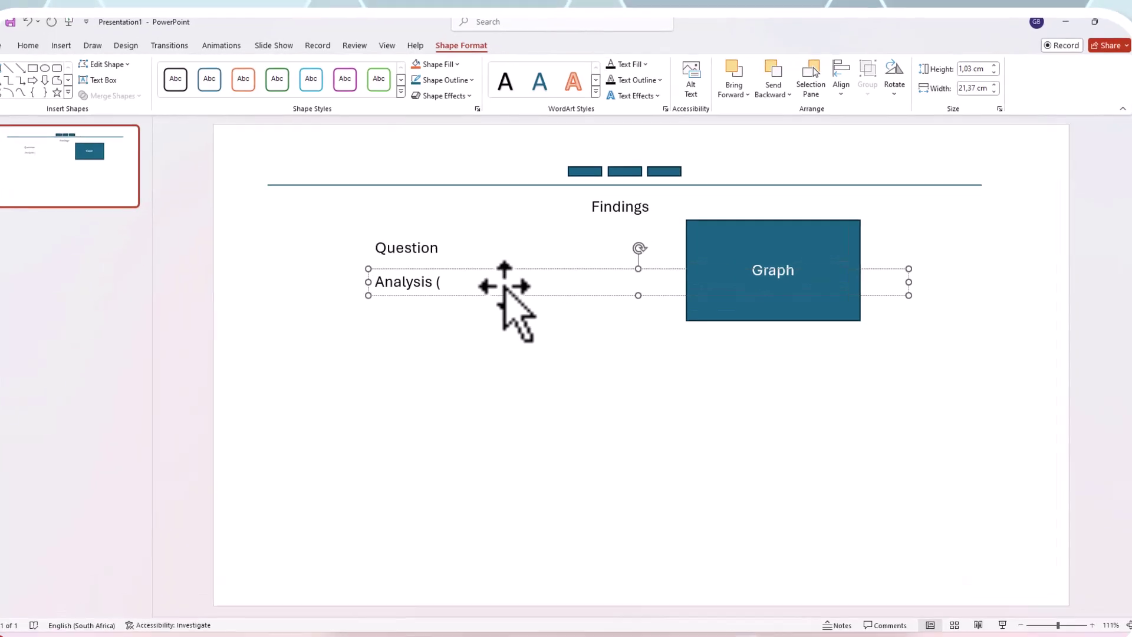
text(Bullets)
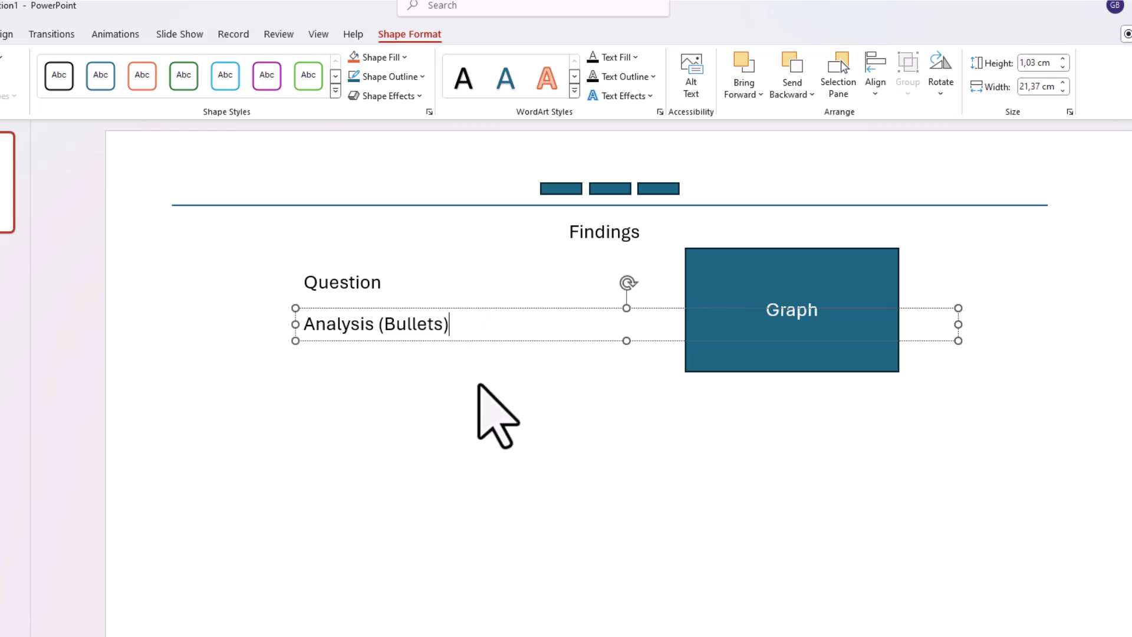
click(444, 453)
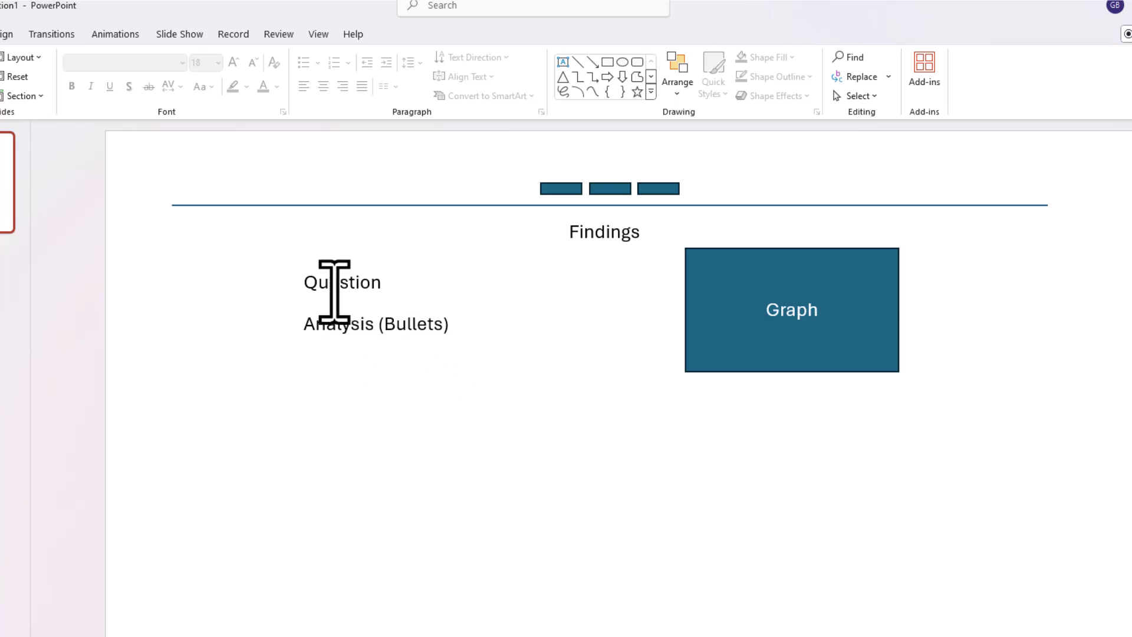
drag(330, 284, 353, 283)
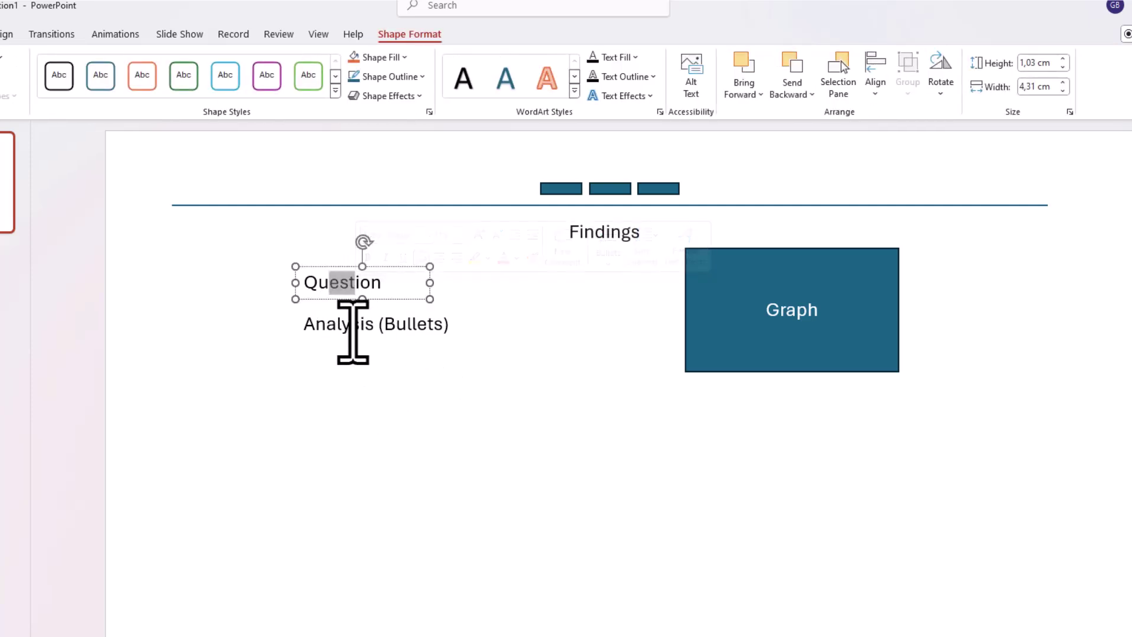
drag(326, 326, 495, 329)
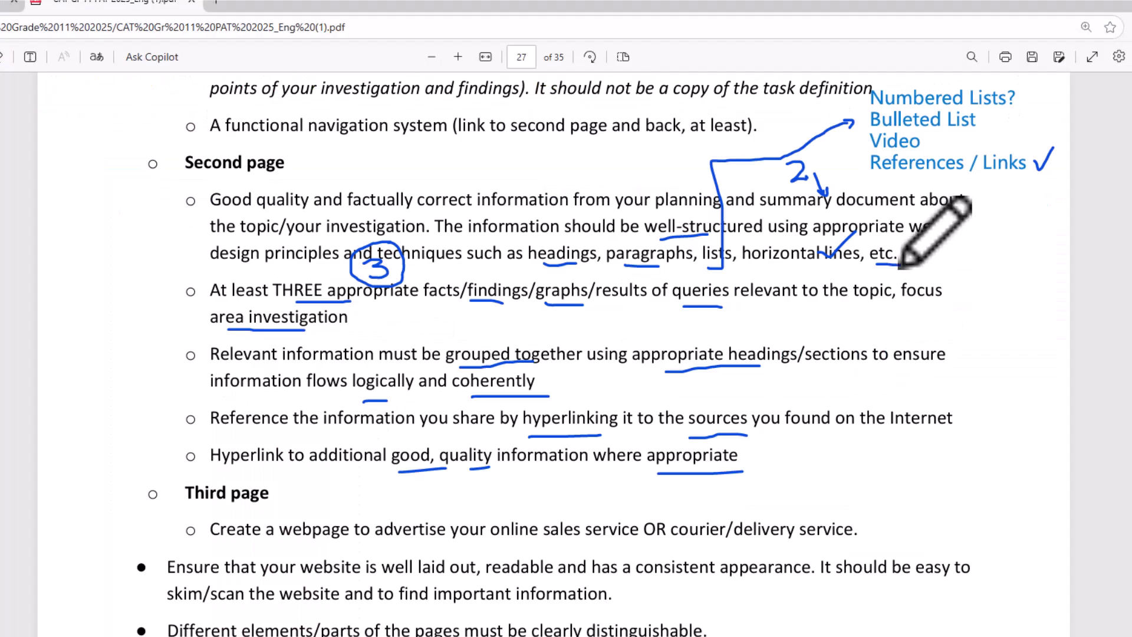
Step: Scroll up to the Home page section and ink a bracket beside 'Numbered Lists?' in the note
scroll(923, 250, up, 3)
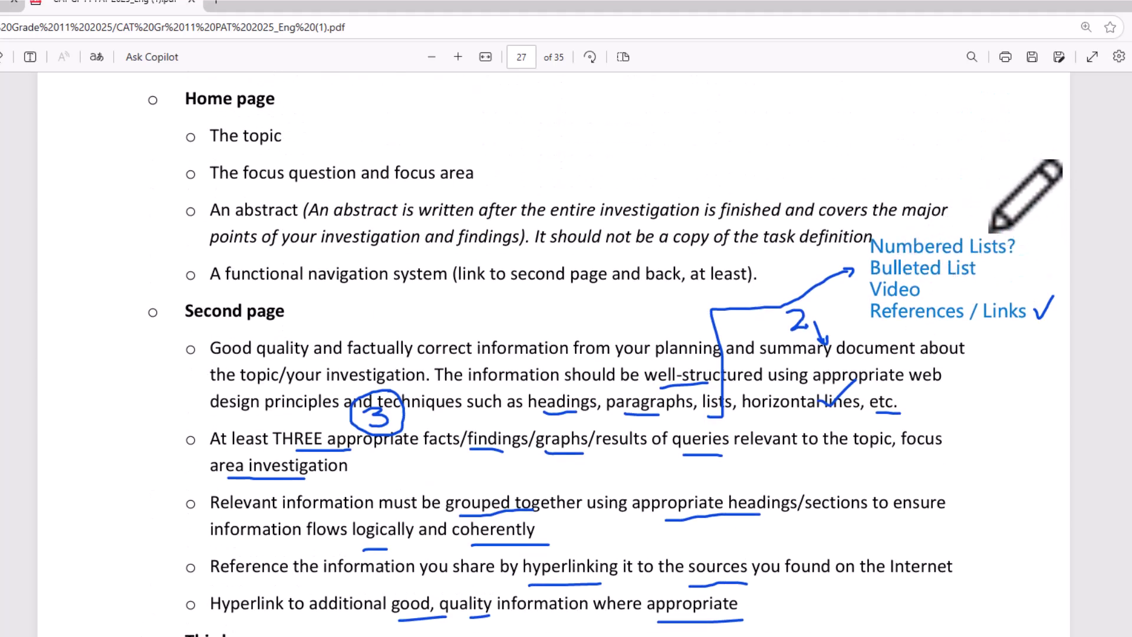
drag(1007, 262, 994, 269)
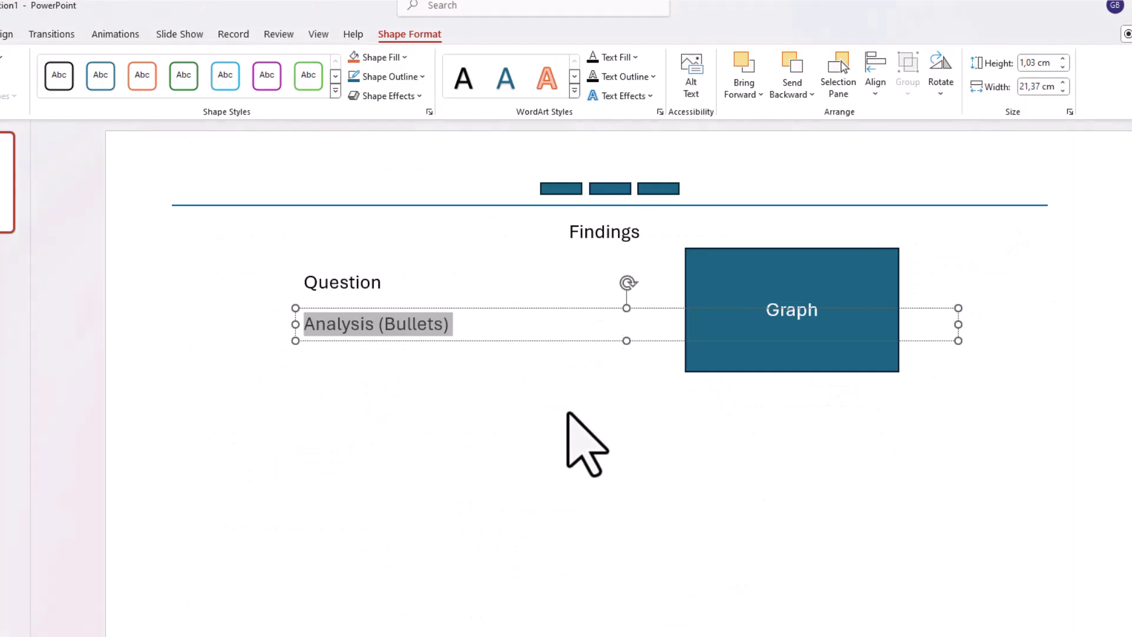
Step: Duplicate the Question box below Analysis (Bullets) and number the headings Question 1 and Question 2
click(559, 425)
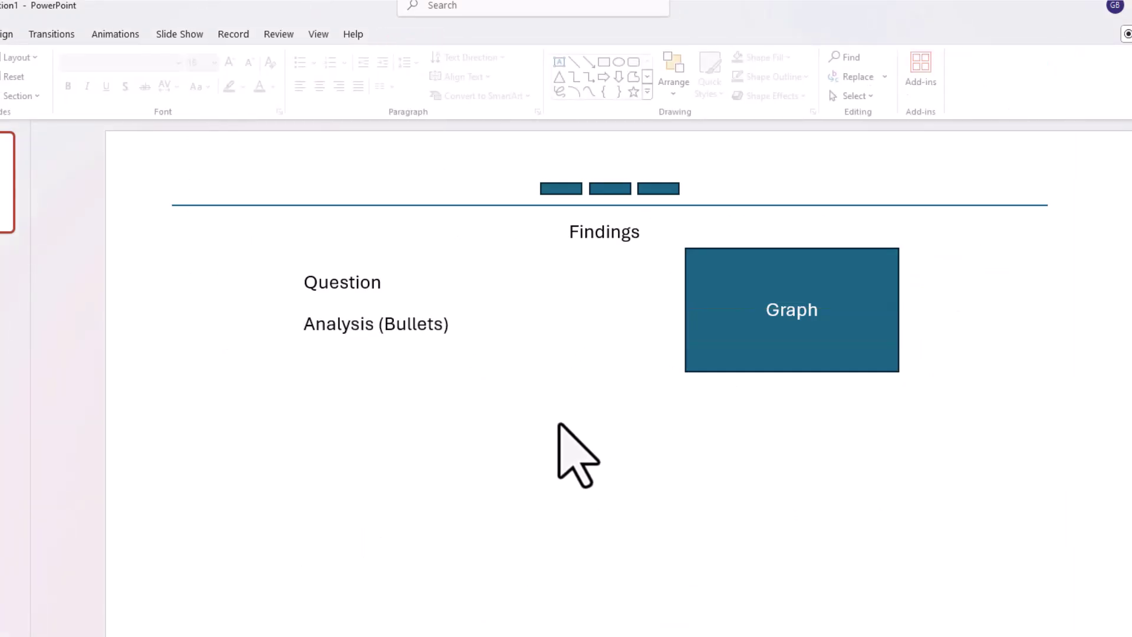
click(349, 286)
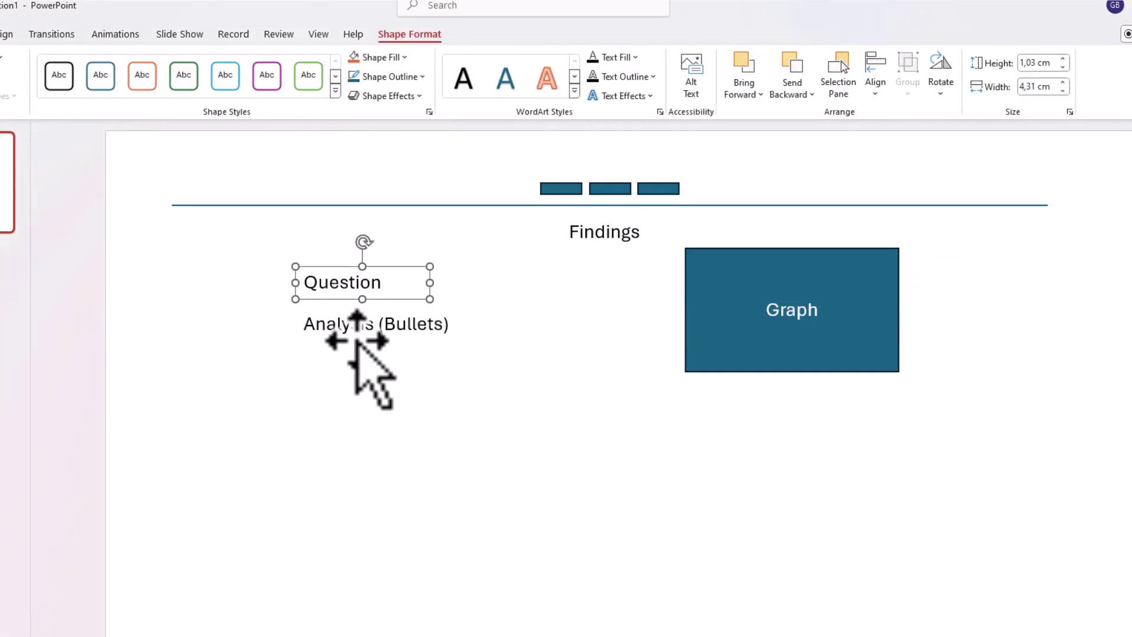
click(363, 370)
key(ctrl+v)
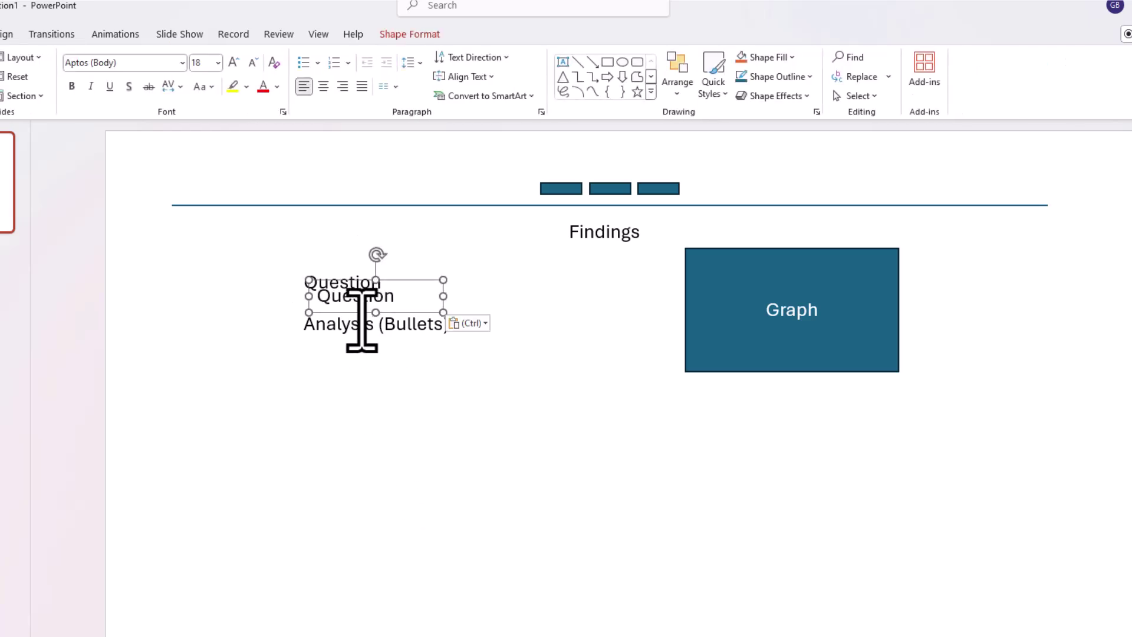
drag(361, 314, 345, 422)
click(383, 283)
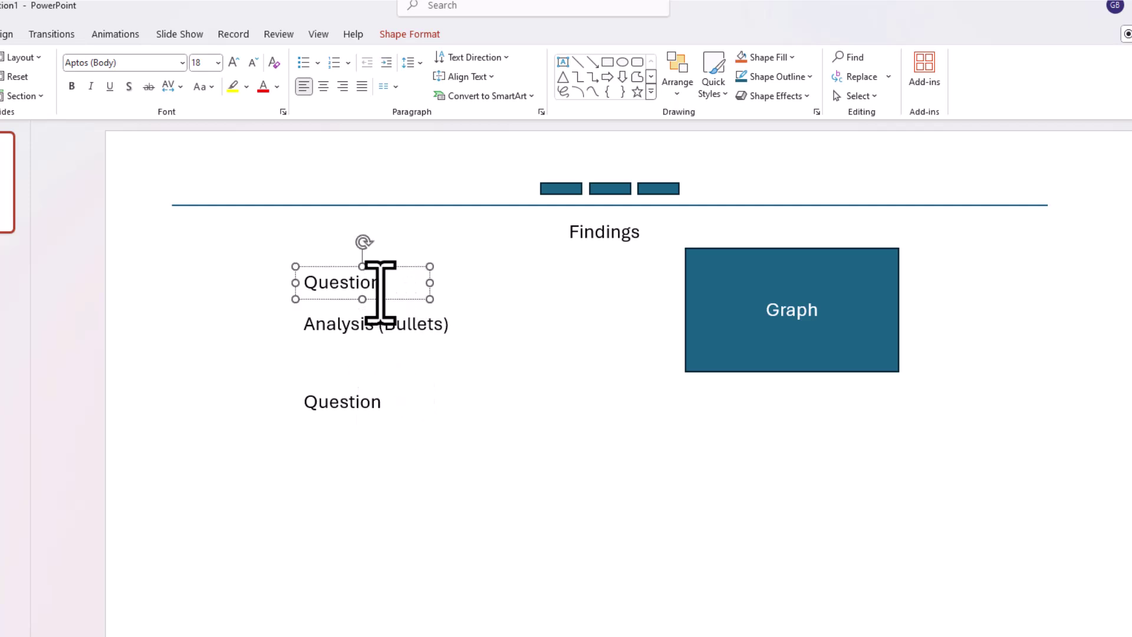
click(393, 400)
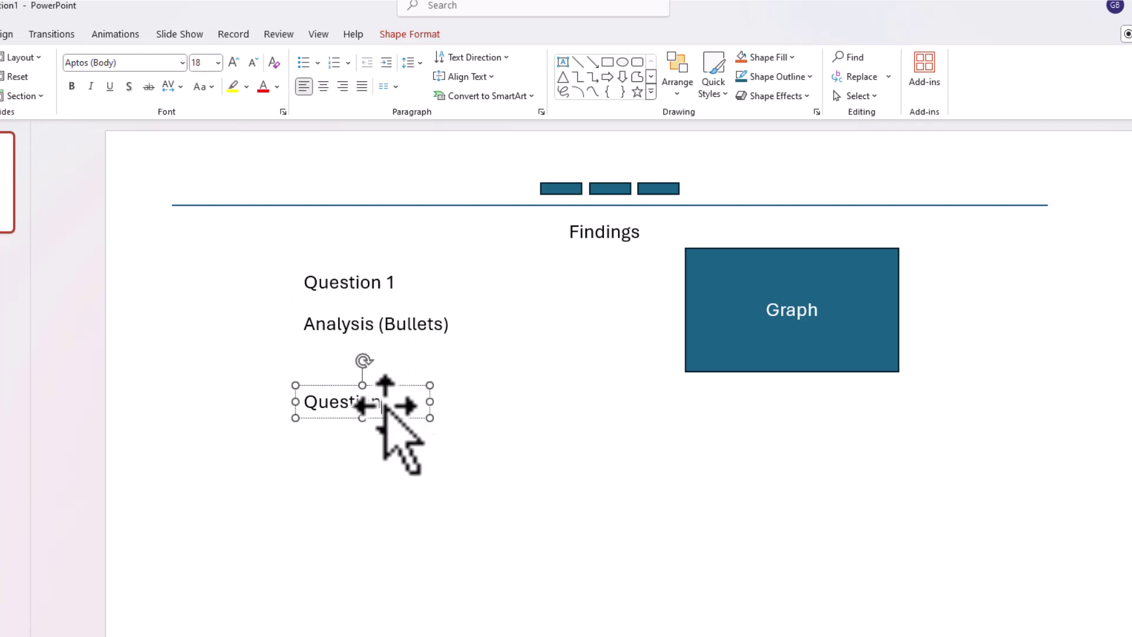
click(426, 478)
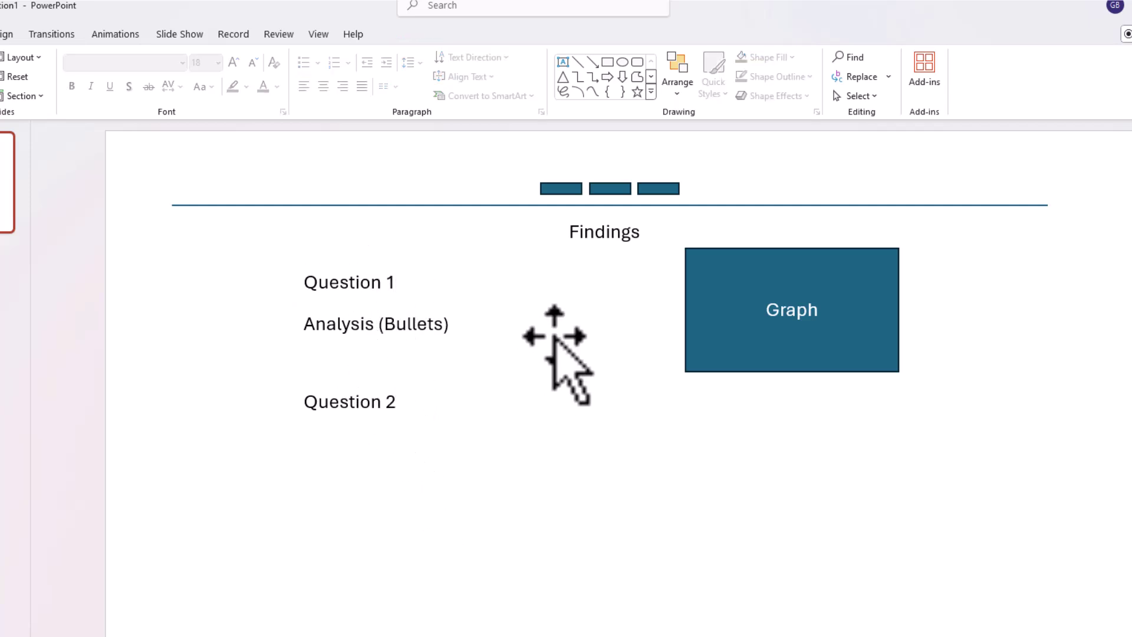
Step: Paste a copy of Analysis (Bullets) under Question 2, relabelled Analysis (Numbered List)
click(358, 326)
click(384, 468)
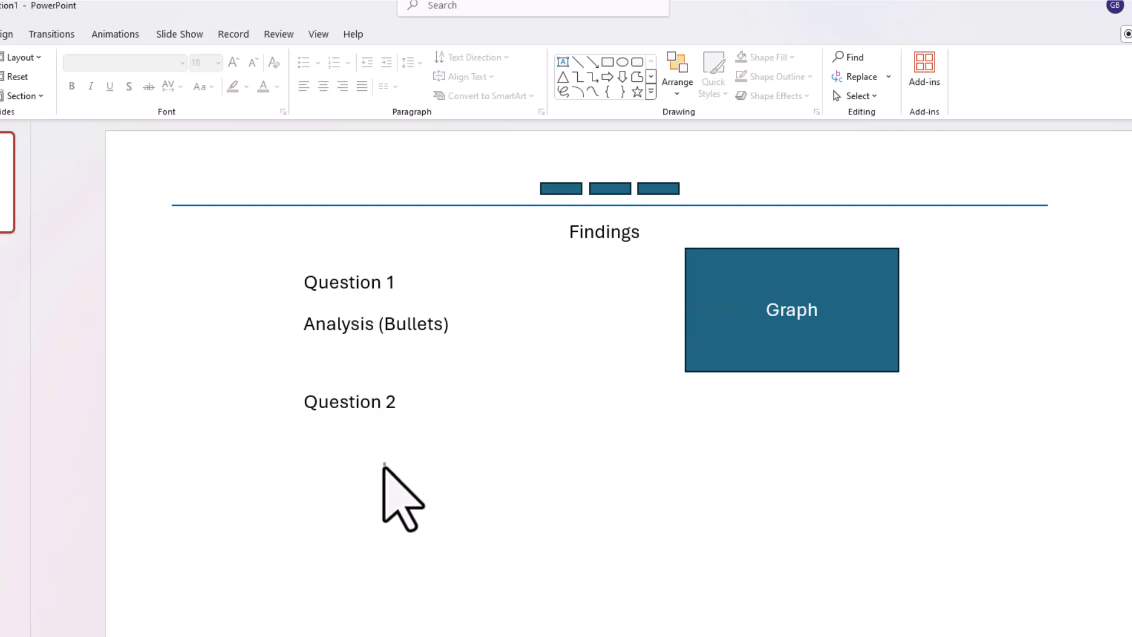
key(ctrl+v)
drag(386, 354, 381, 464)
double_click(387, 445)
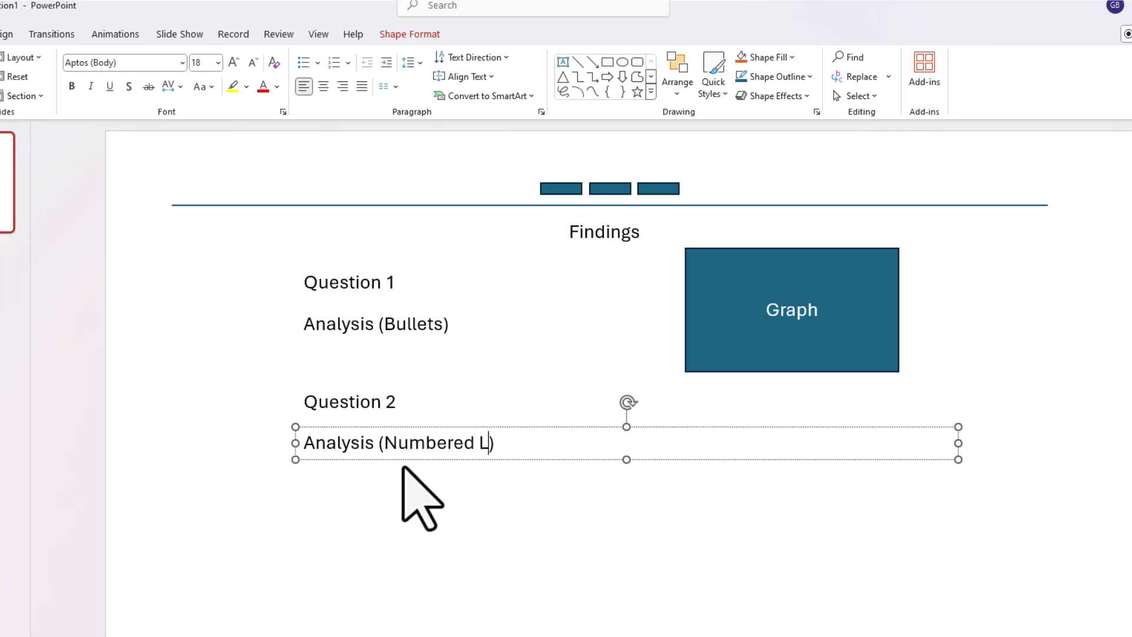
Step: Duplicate the Graph box and align the copy directly beneath the first Graph on the right
click(561, 583)
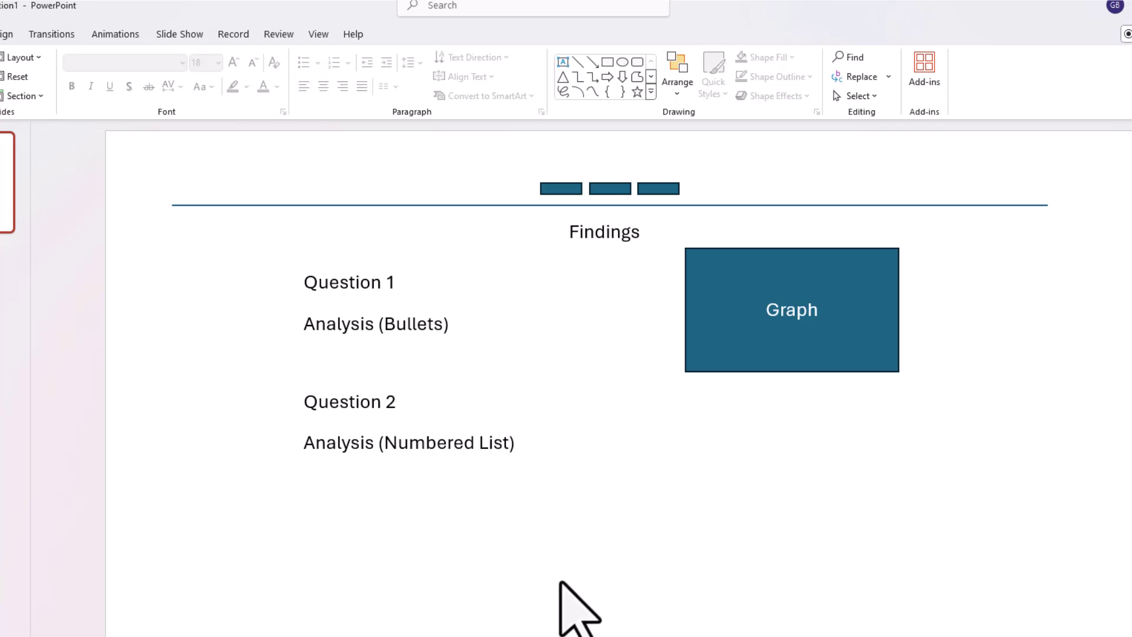
click(752, 330)
click(740, 505)
key(ctrl+v)
drag(804, 326, 411, 559)
click(793, 310)
click(460, 493)
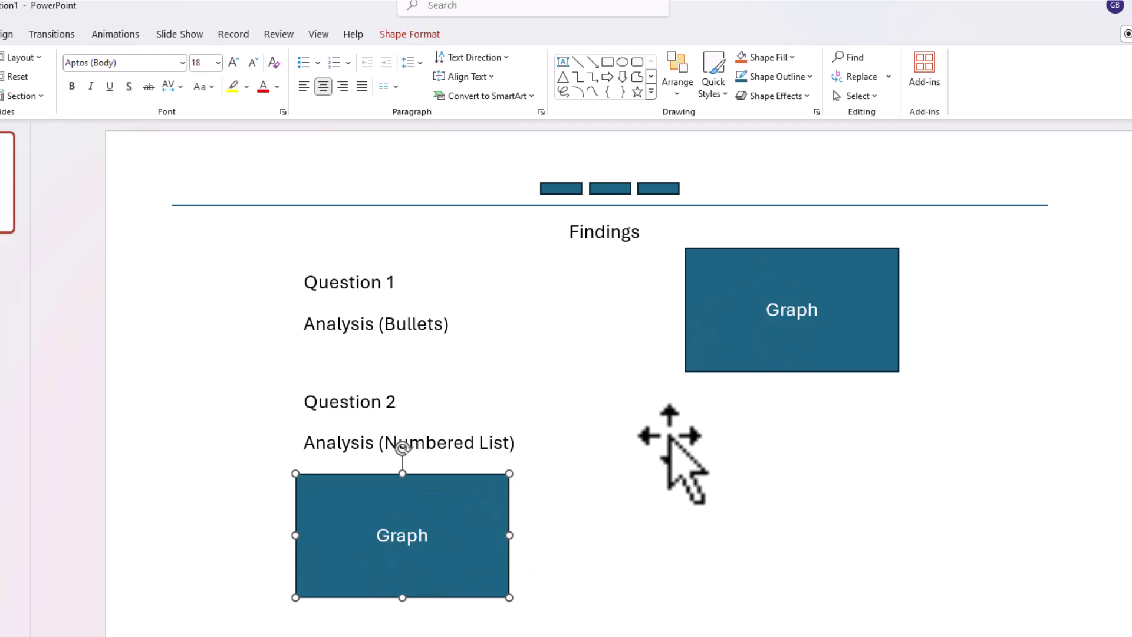
click(520, 571)
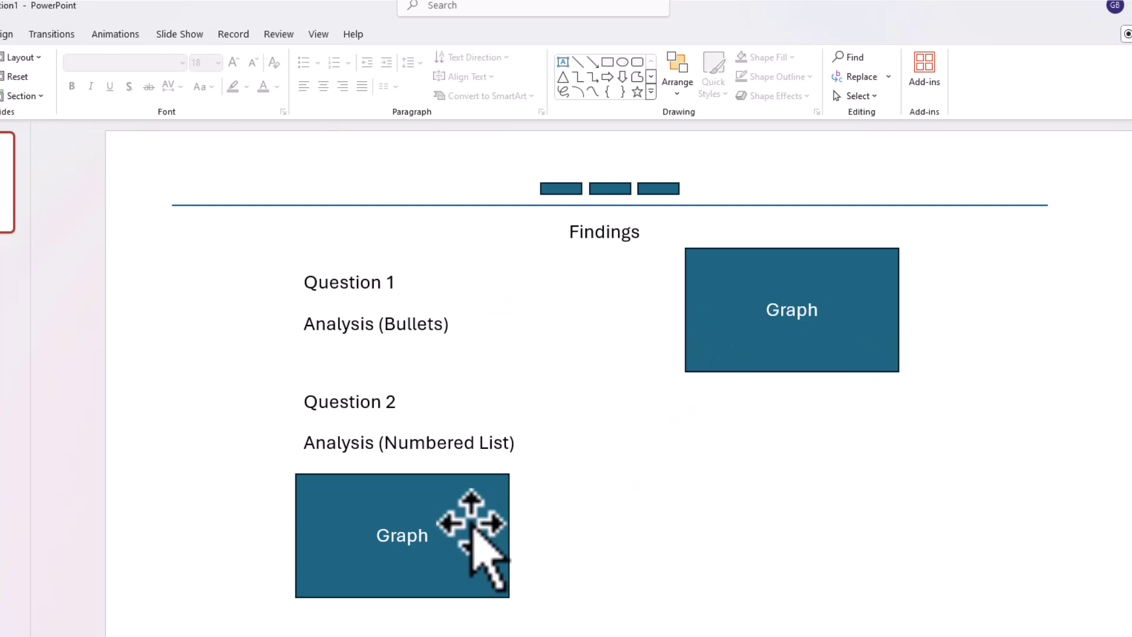
click(436, 548)
drag(462, 485, 849, 482)
key(Escape)
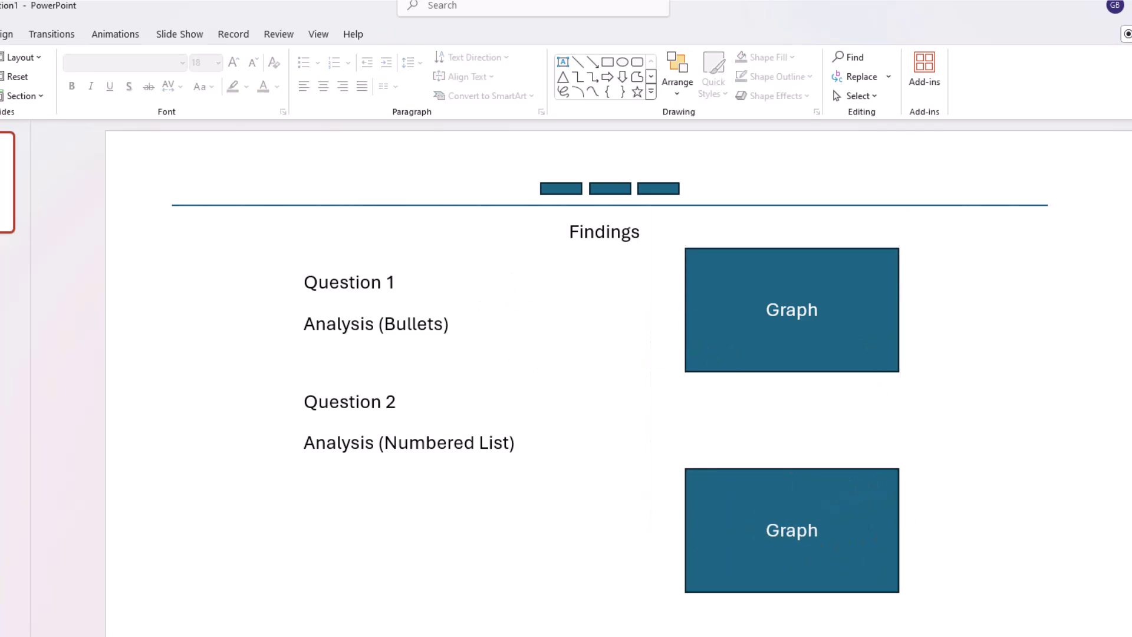
drag(740, 563, 744, 556)
click(569, 614)
Step: Add a third Graph box at the lower left below the second analysis, and tighten the right Graph's spacing
click(374, 406)
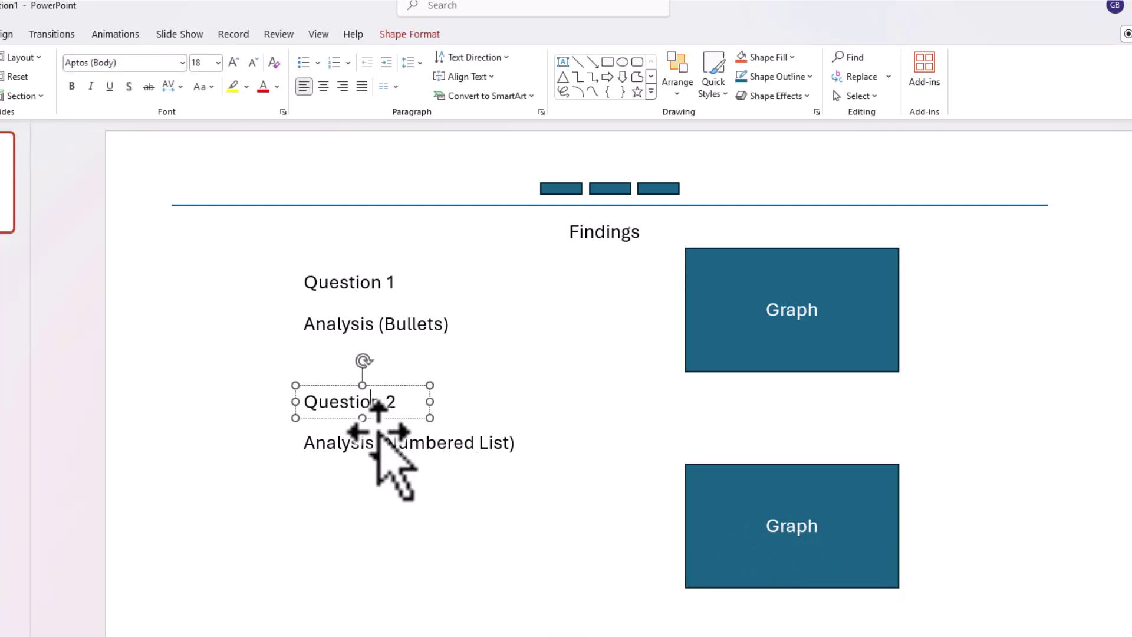
click(701, 511)
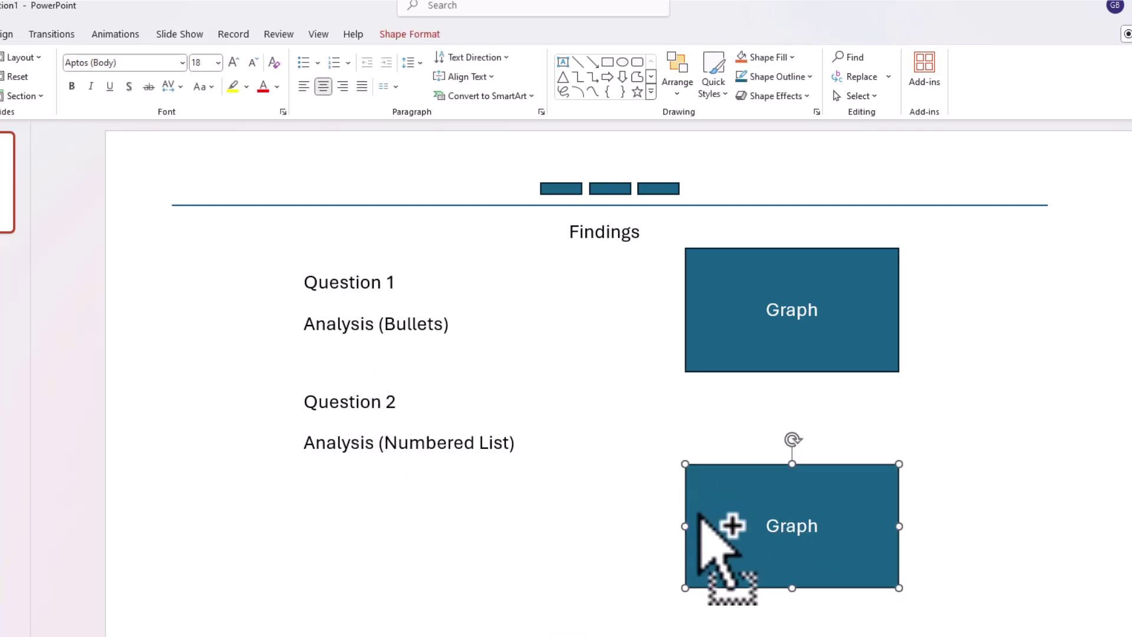
click(504, 624)
key(ctrl+v)
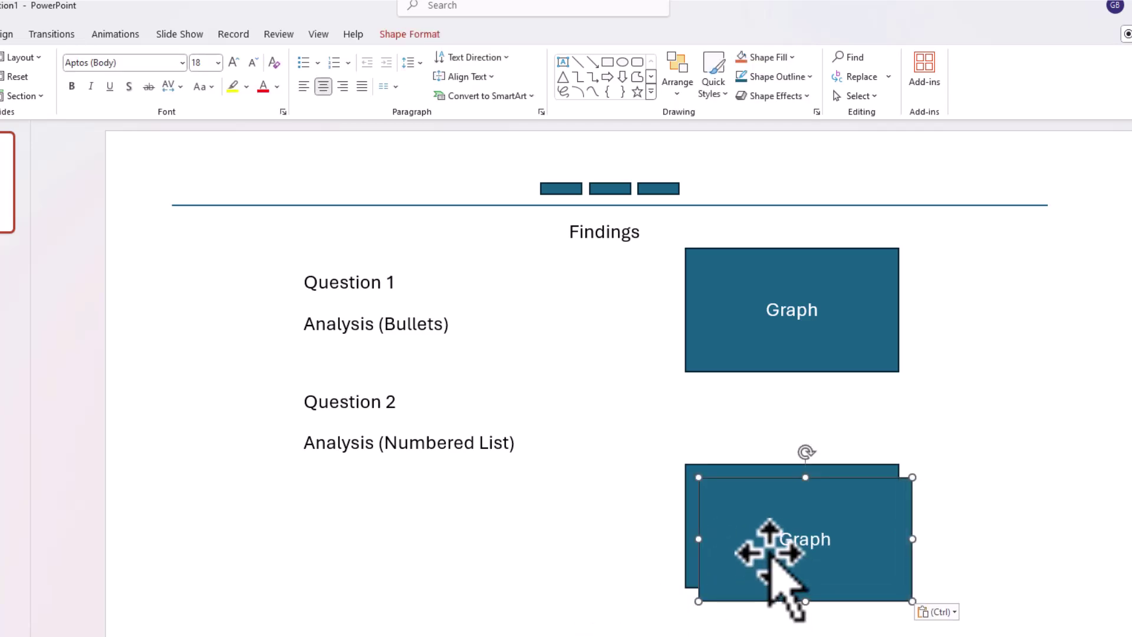
drag(771, 518, 367, 636)
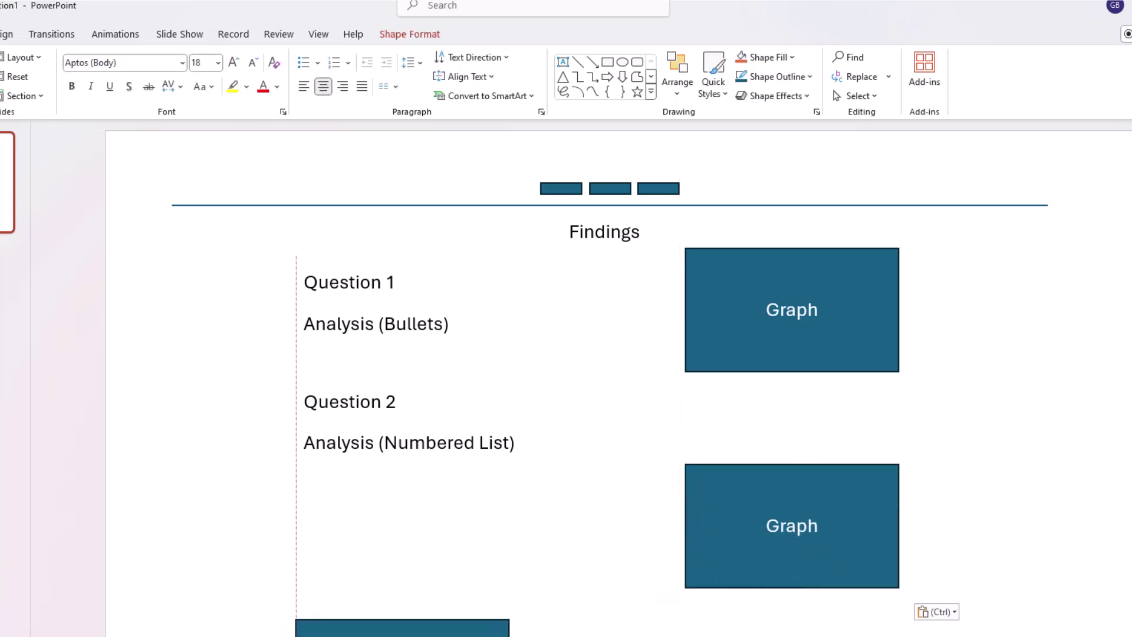
scroll(796, 614, down, 1)
click(757, 540)
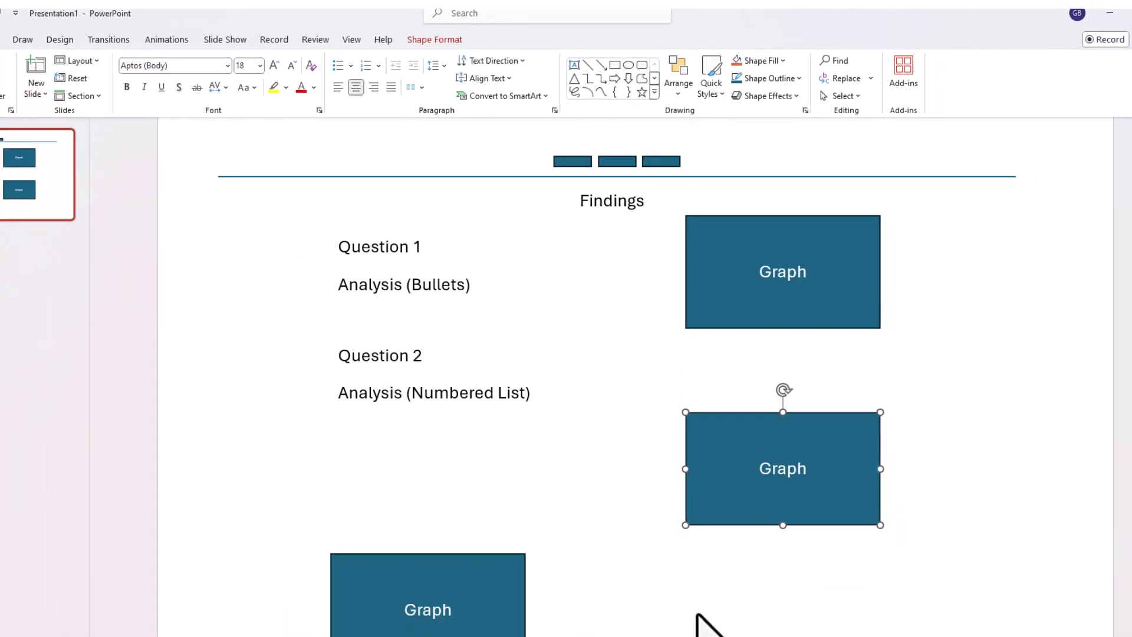
drag(483, 599, 493, 569)
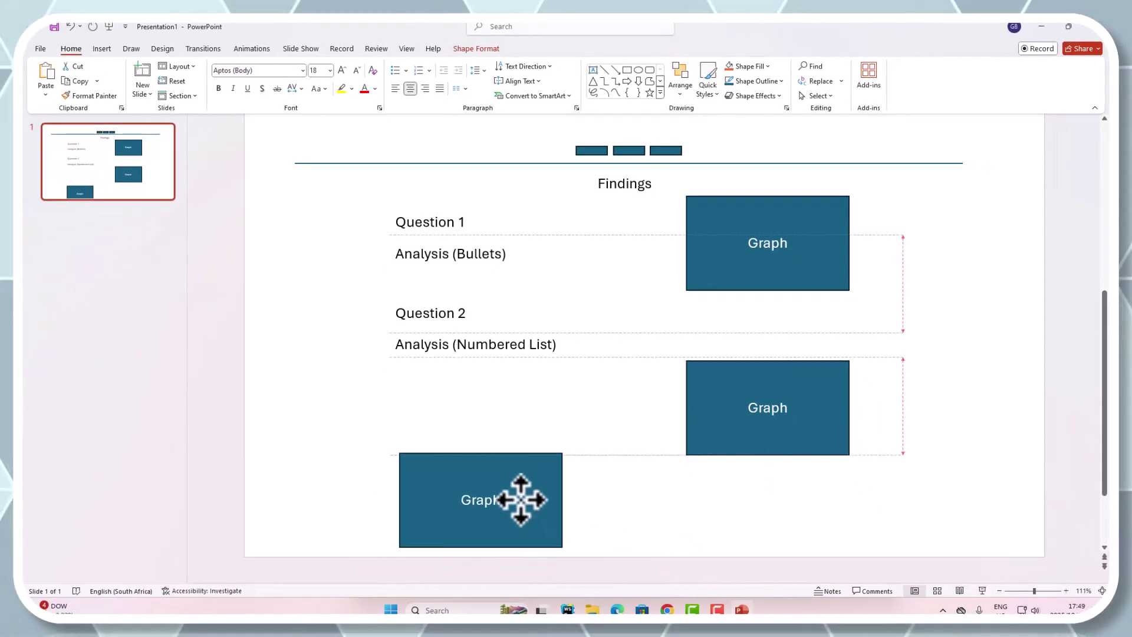
drag(521, 499, 510, 478)
scroll(513, 480, up, 1)
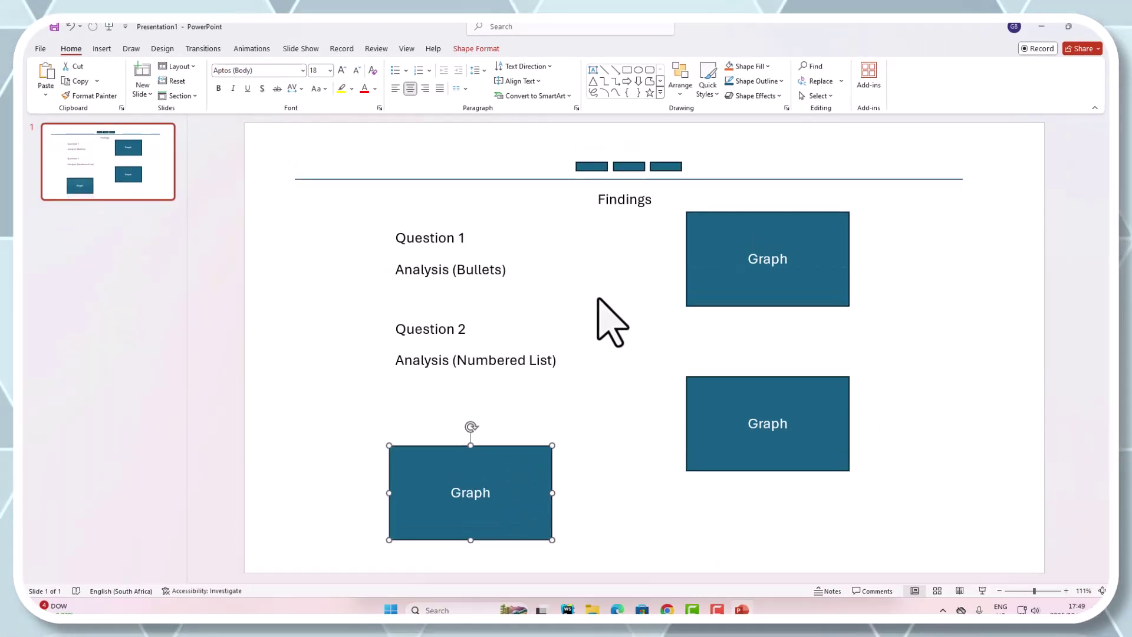
drag(736, 429, 736, 383)
Step: Turn a pasted copy of the analysis text into a 'captions' label beneath the first Graph
click(708, 493)
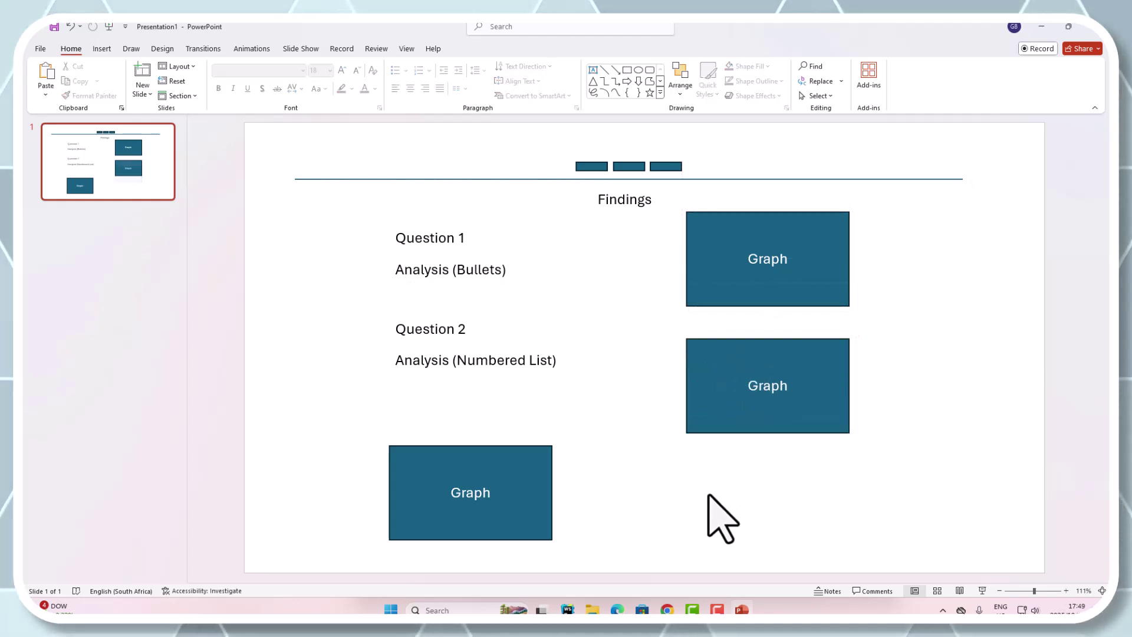
click(454, 262)
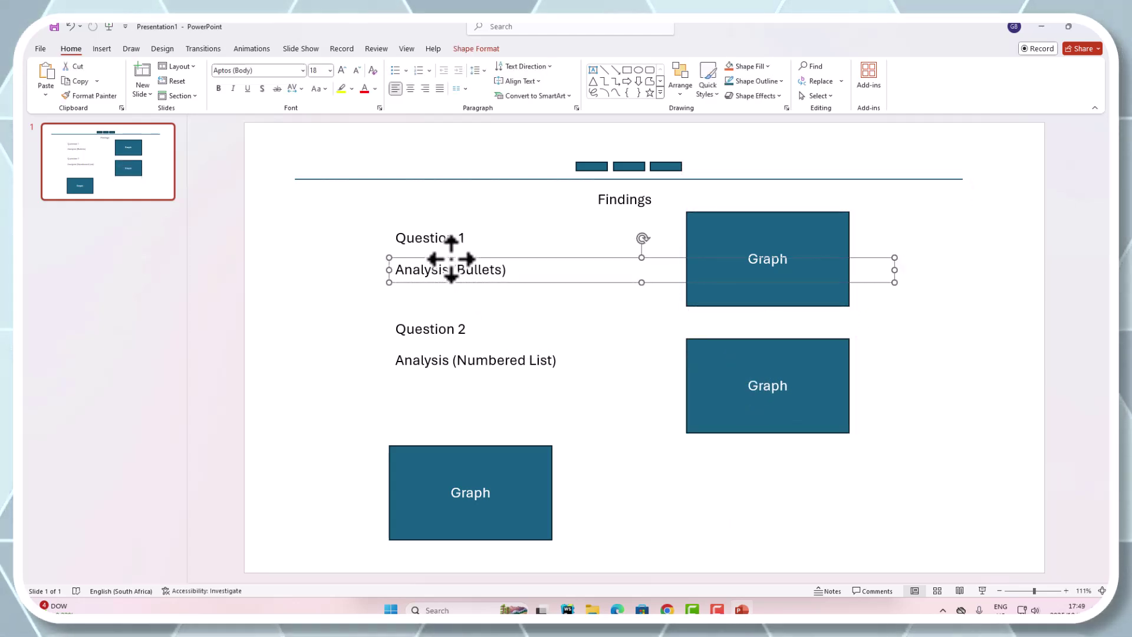
click(632, 536)
key(ctrl+v)
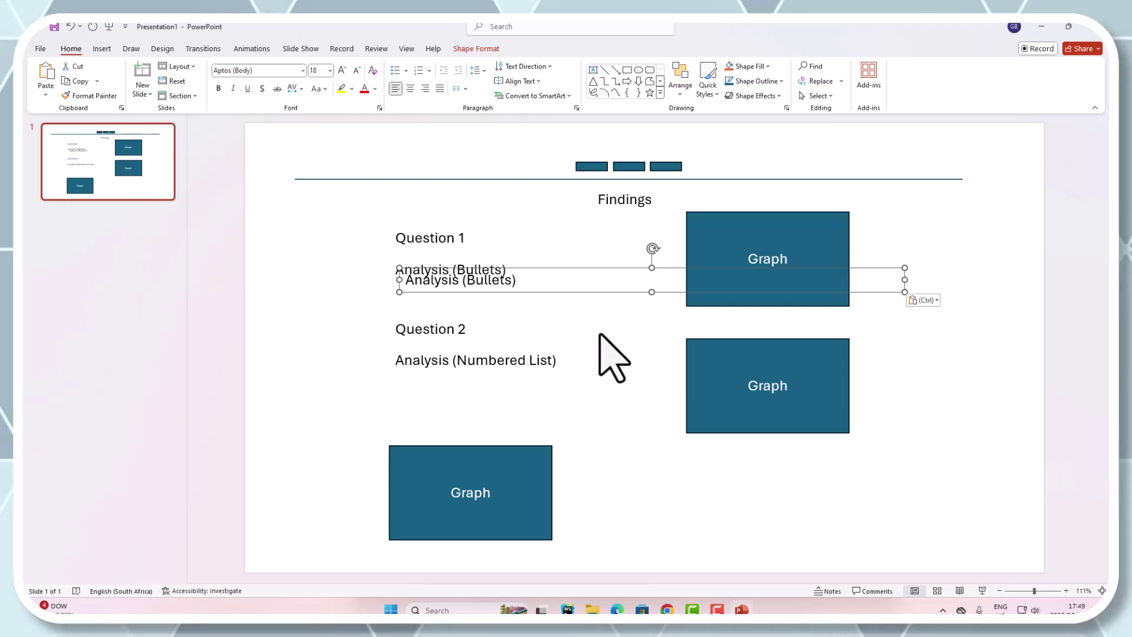
triple_click(497, 285)
key(ctrl+c)
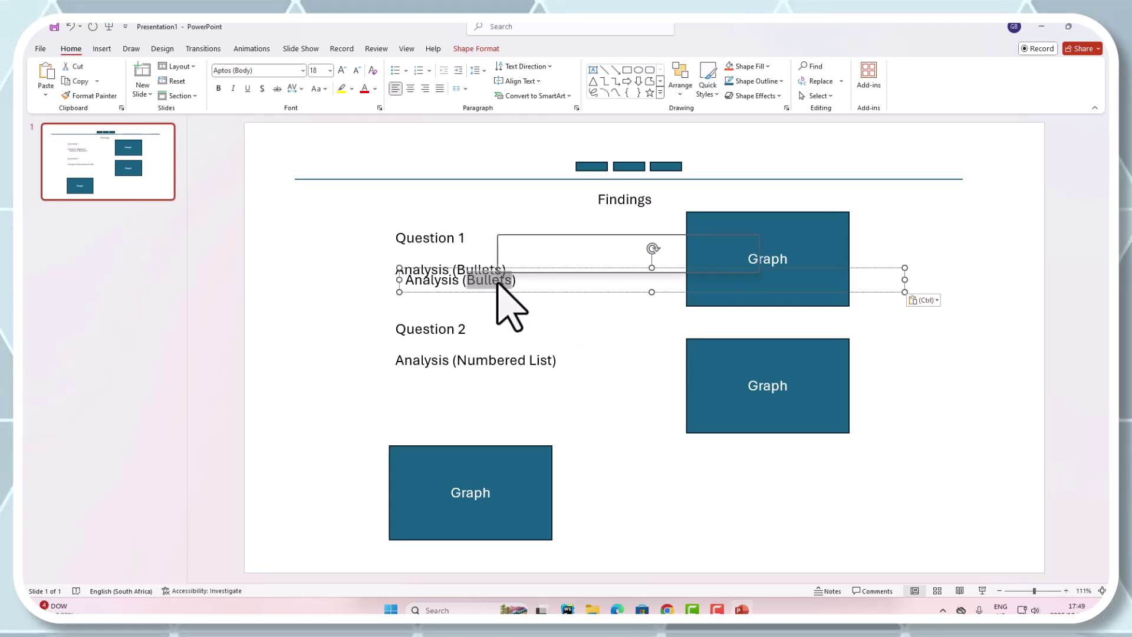
text(captions)
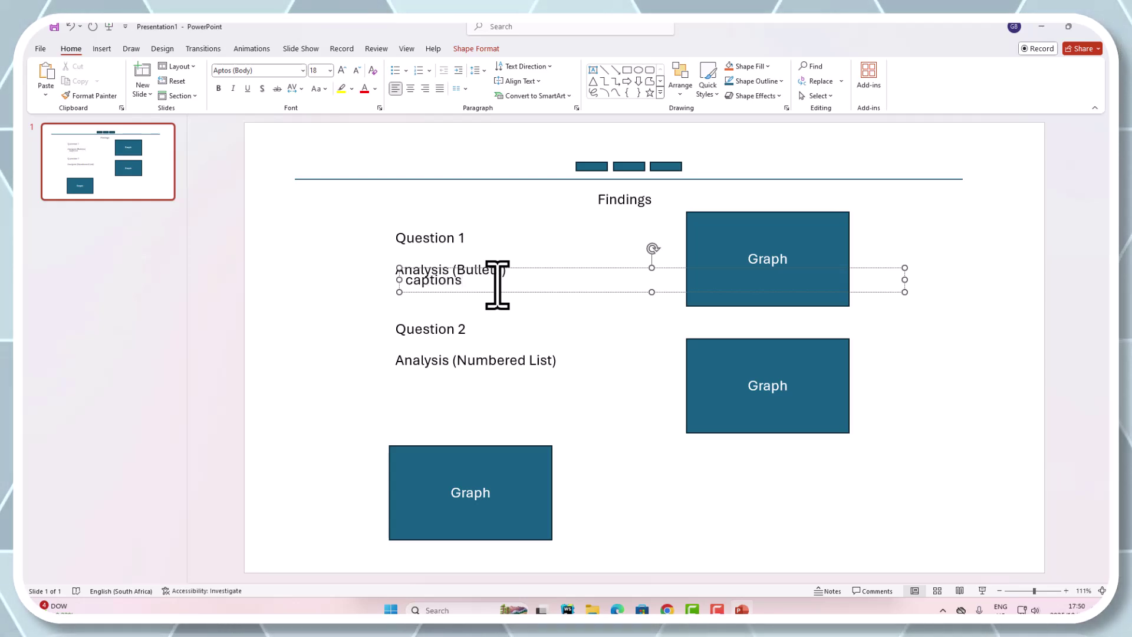
drag(583, 267, 561, 255)
drag(451, 287, 744, 324)
Step: Paste 'captions' copies beneath the second Graph and the bottom-left Graph
click(394, 263)
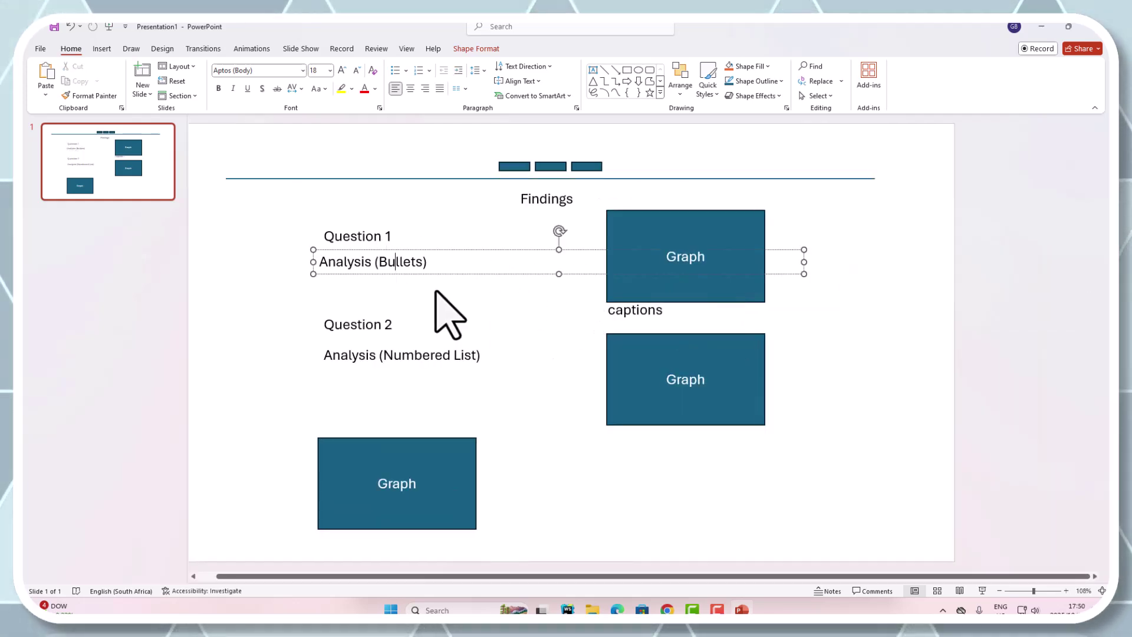
click(642, 319)
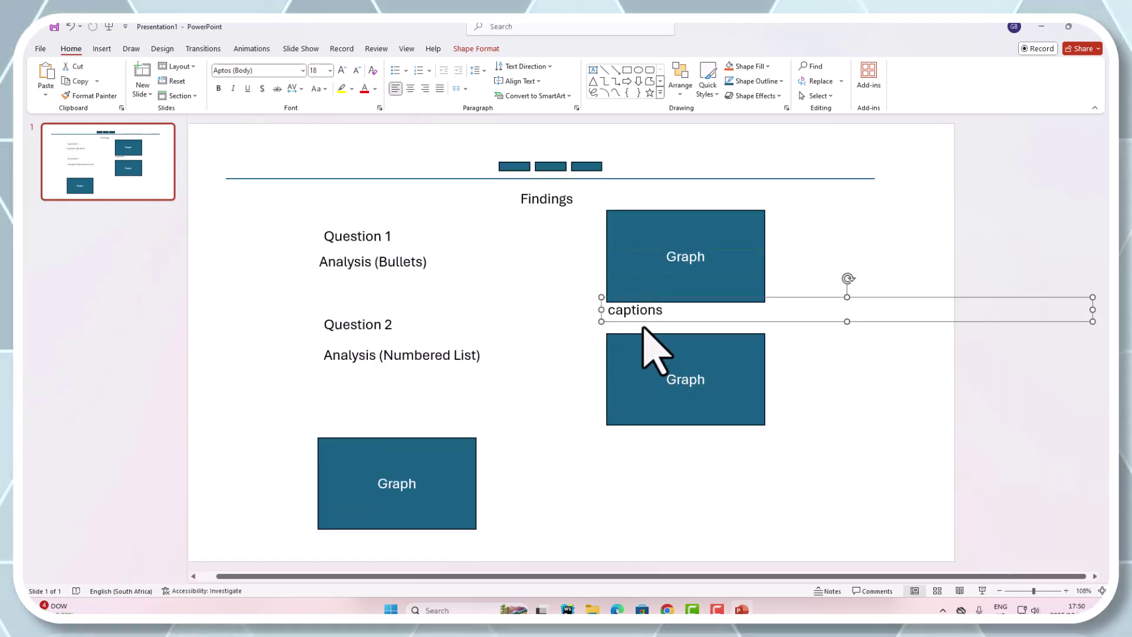
click(589, 405)
key(ctrl+v)
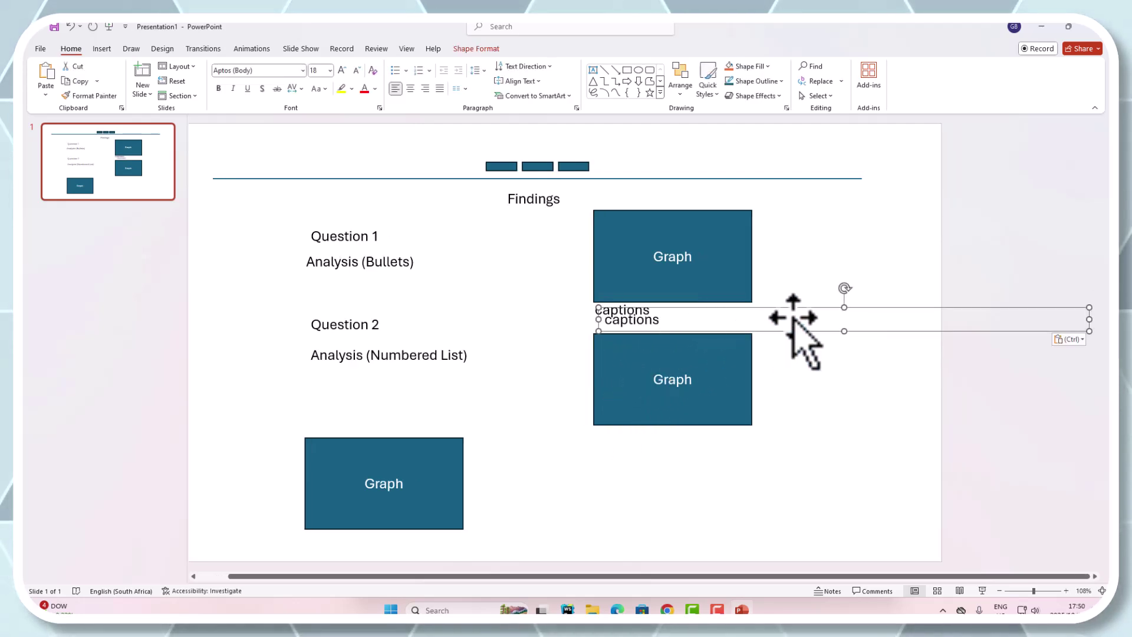
drag(791, 316, 782, 425)
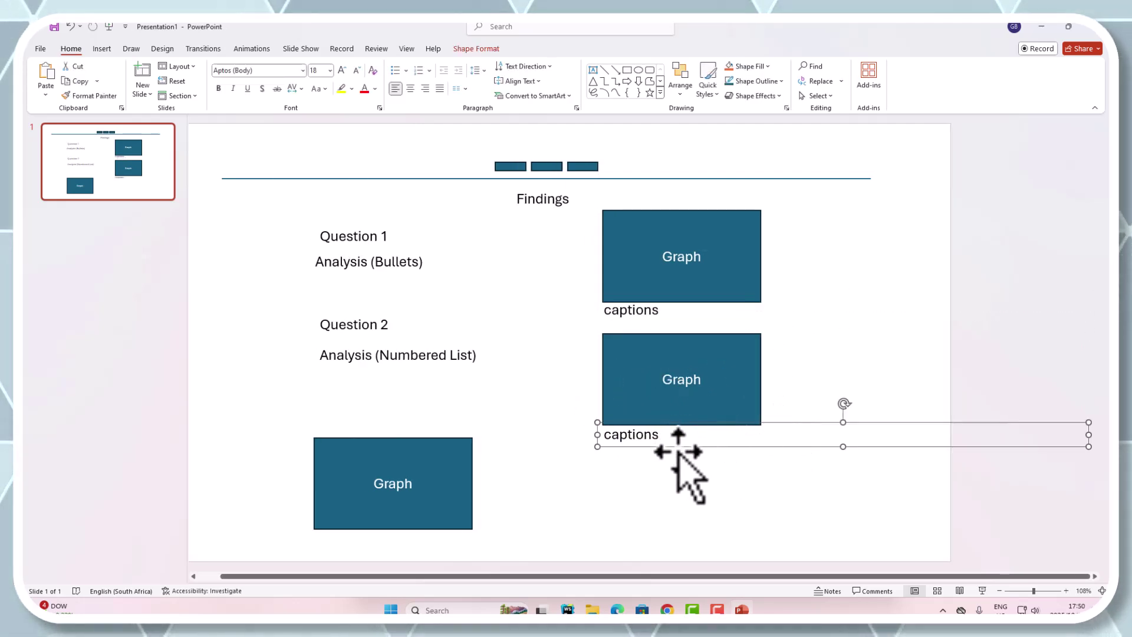
key(ctrl+v)
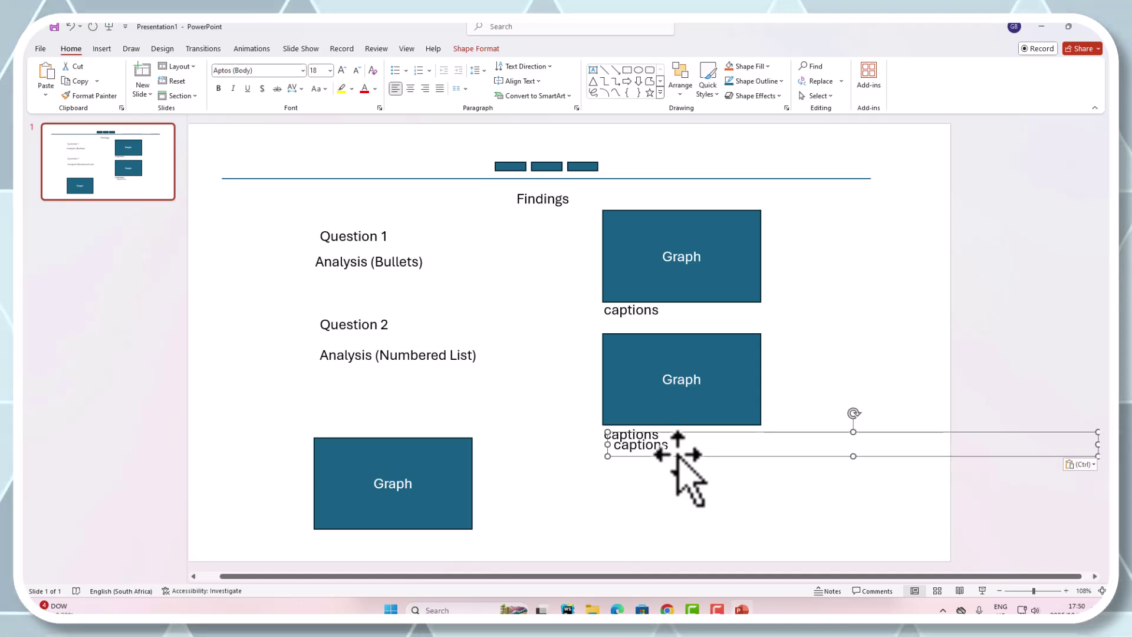
drag(670, 458, 379, 548)
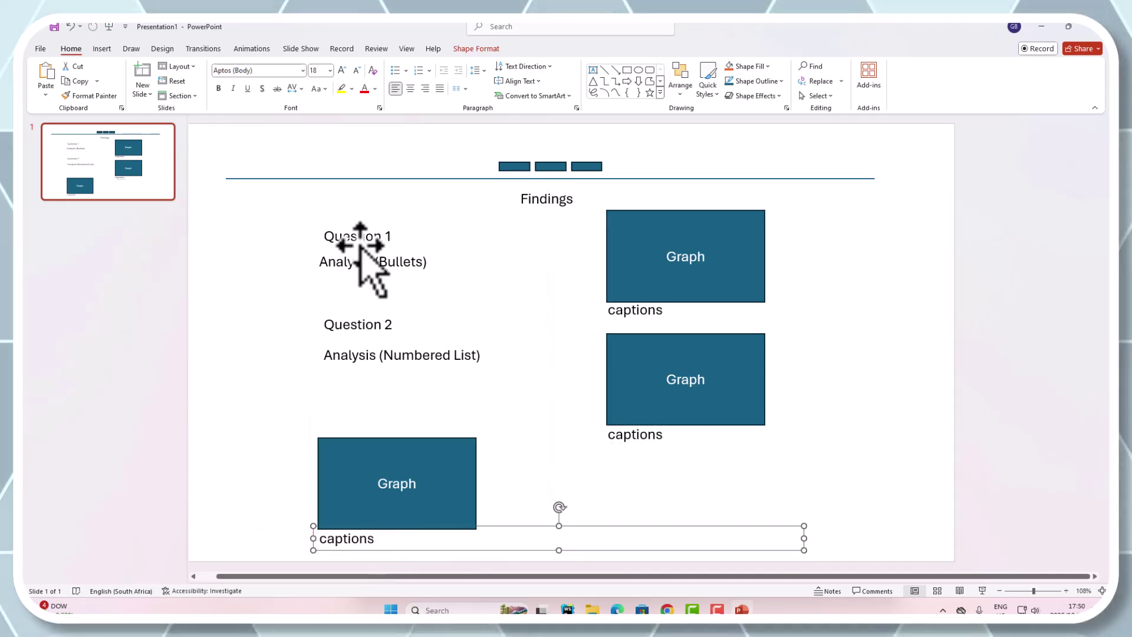
click(422, 267)
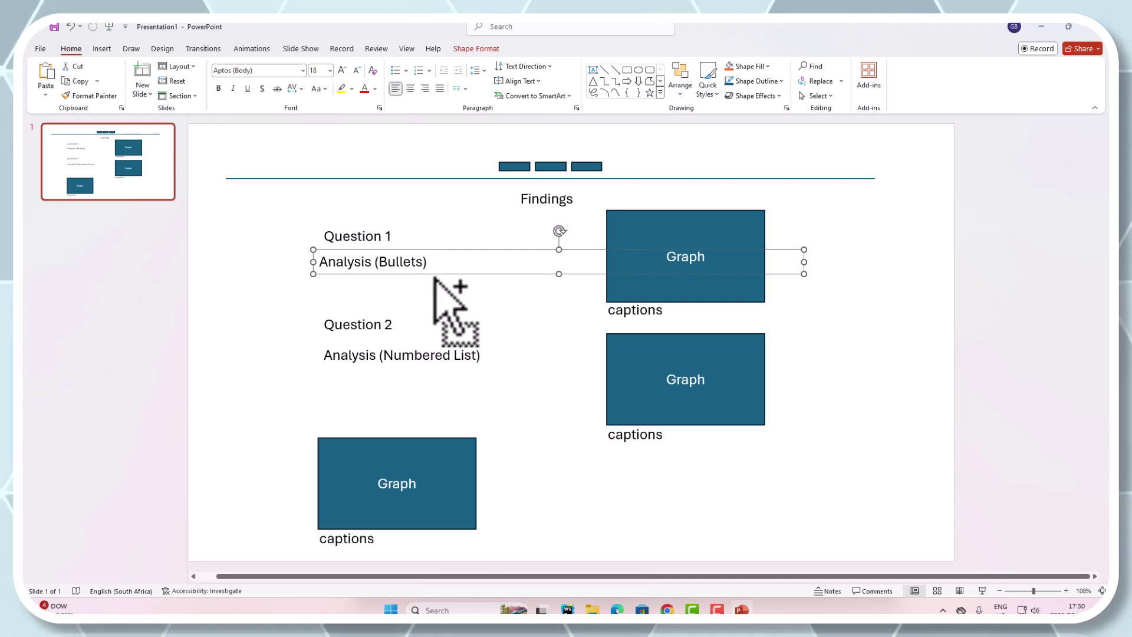
click(347, 300)
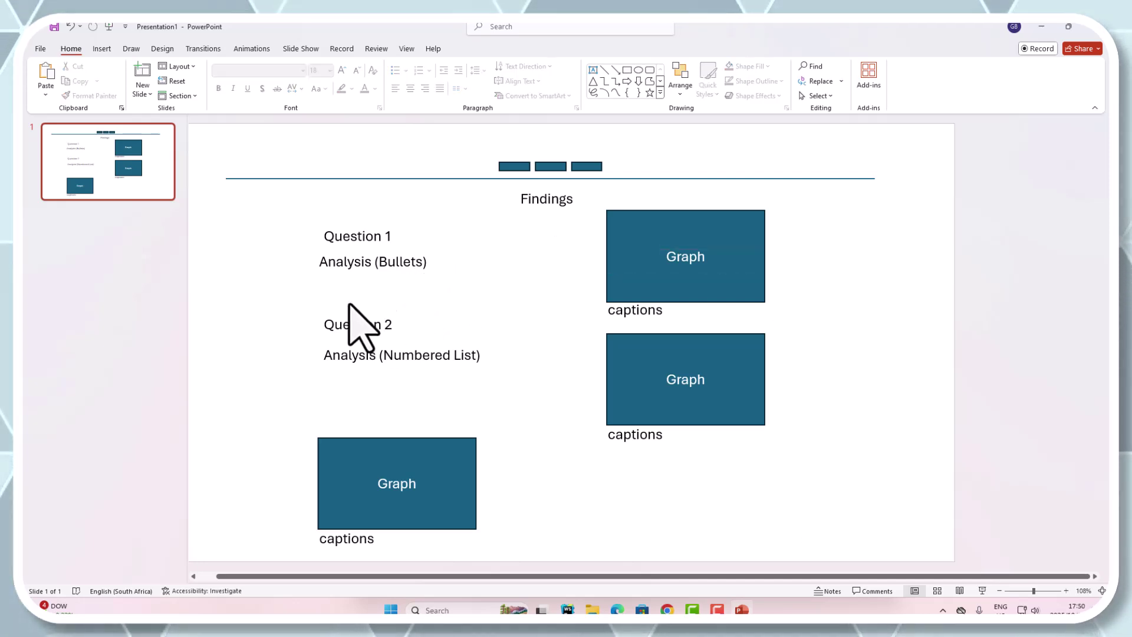
Step: Add a 'References (hyperlinks)' line just below Analysis (Bullets) under Question 1
key(ctrl+v)
mouse_move(353, 290)
mouse_down()
mouse_move(348, 308)
mouse_move(321, 306)
mouse_move(345, 307)
mouse_up()
triple_click(347, 306)
text(Referen)
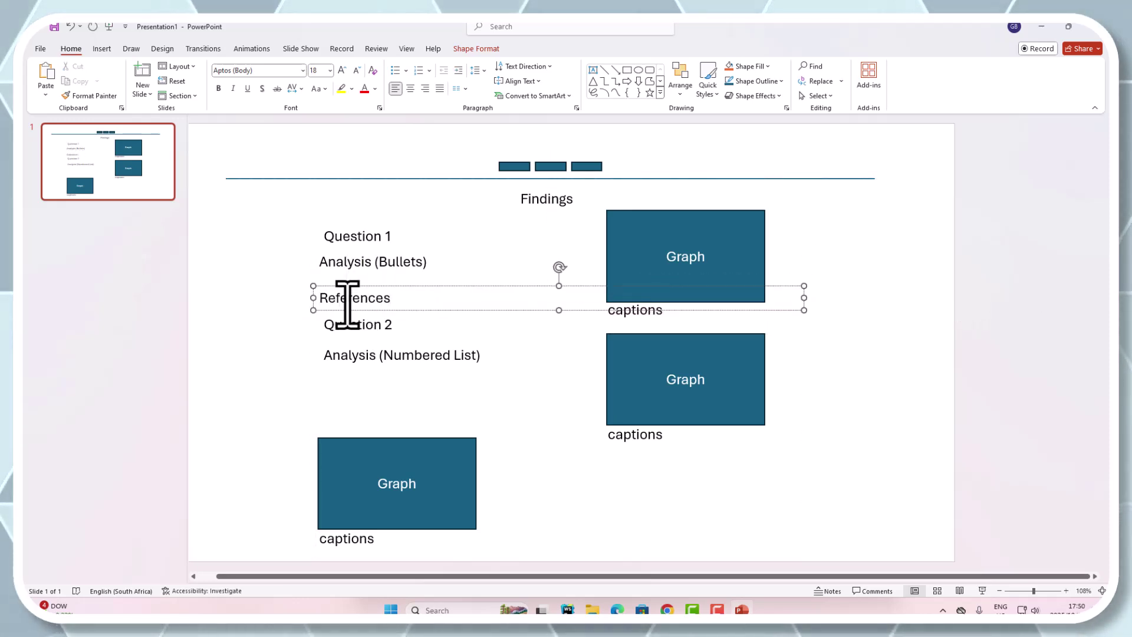
text(ces (hy)
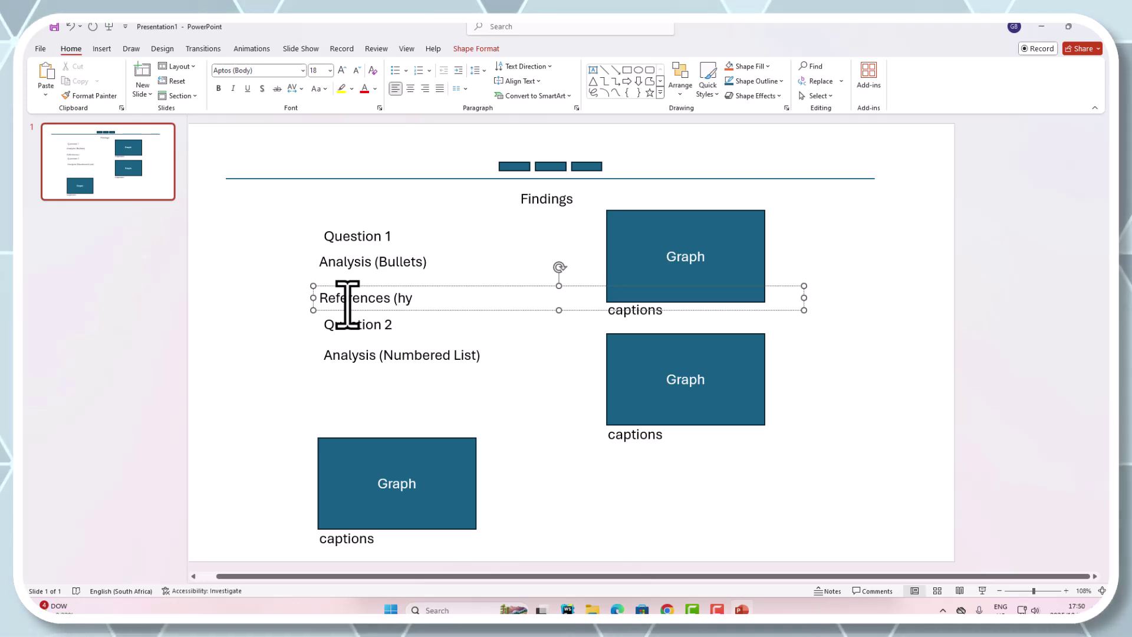
text(perlinks))
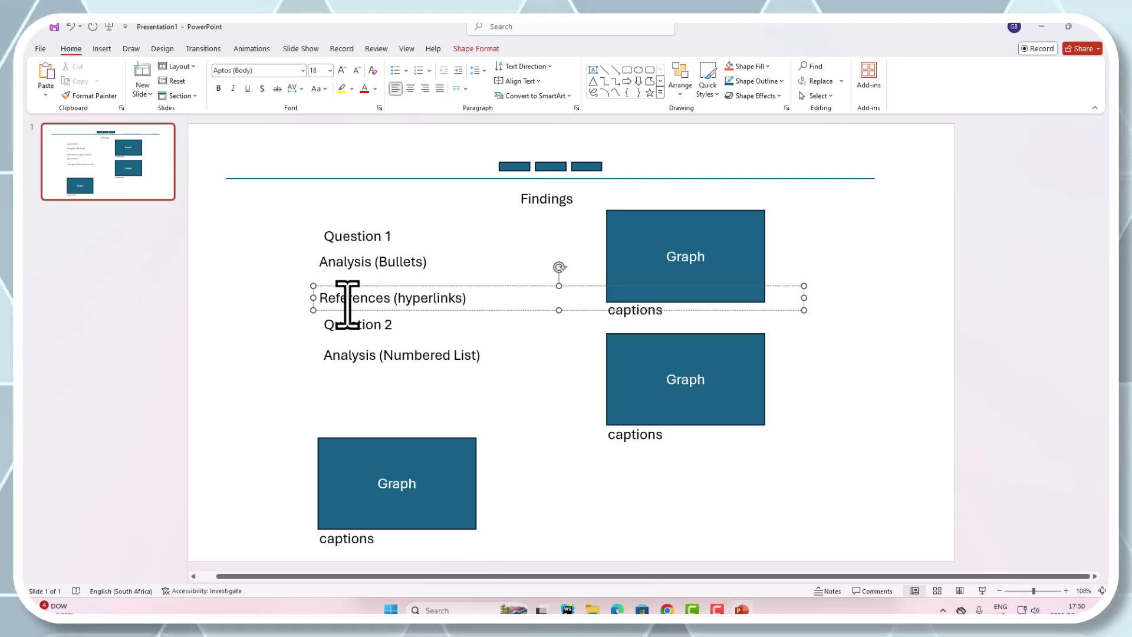
click(321, 421)
Step: Move Question 2 and its Analysis (Numbered List) lower on the slide
drag(310, 321, 472, 405)
click(405, 362)
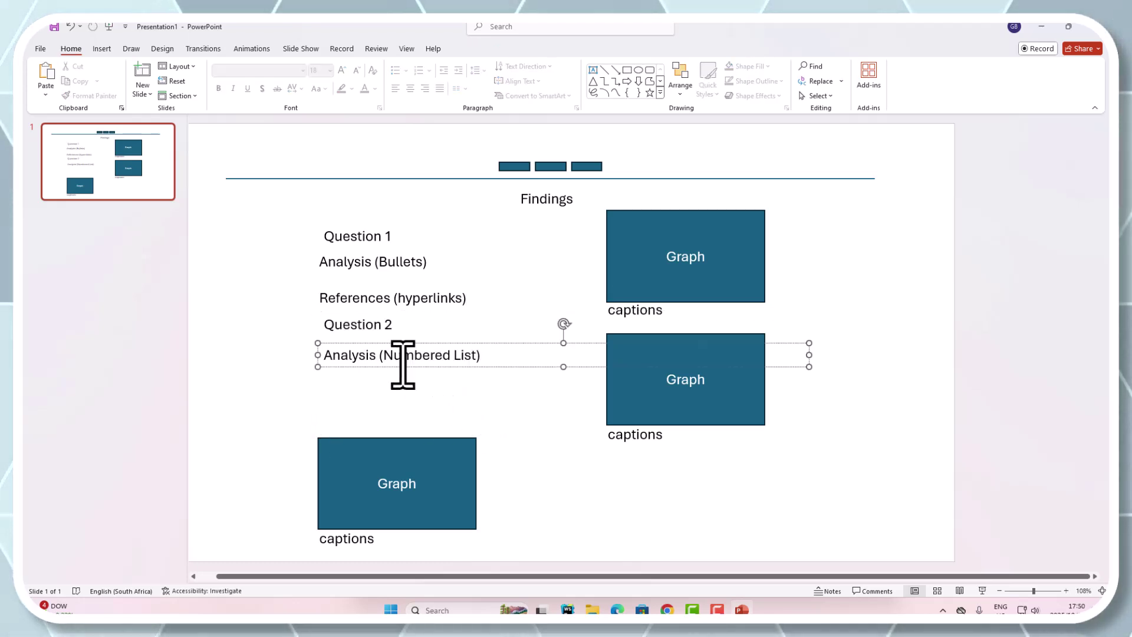
drag(265, 306, 417, 418)
click(417, 361)
click(382, 325)
drag(387, 337, 387, 369)
click(397, 412)
click(592, 481)
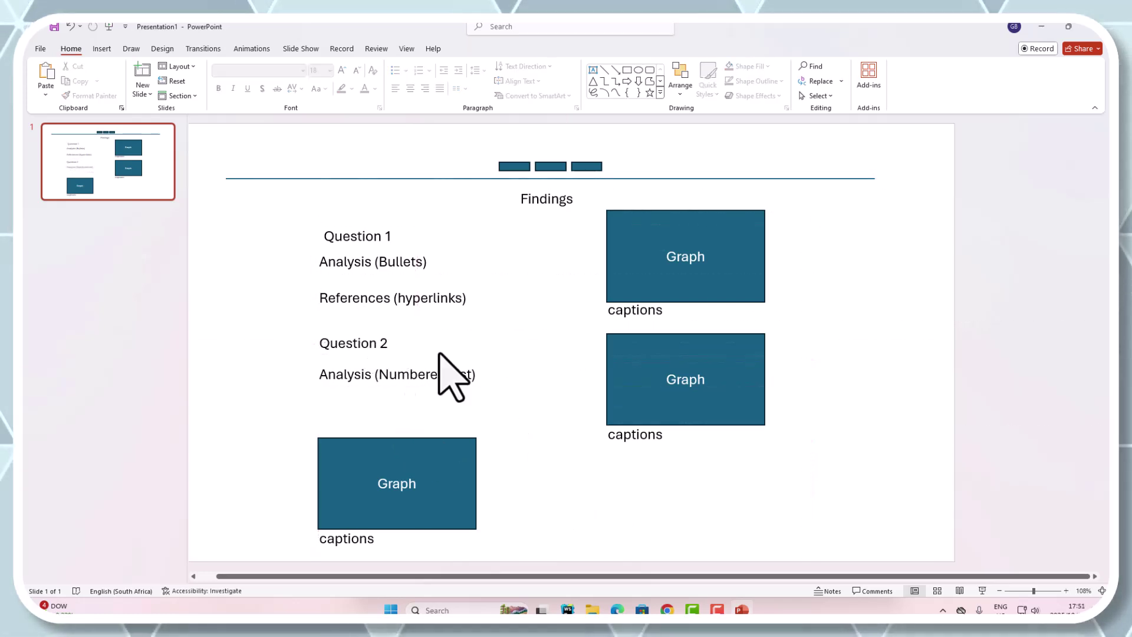
Step: Copy the Question 2 heading beside the bottom-left Graph and renumber it Question 3
click(392, 352)
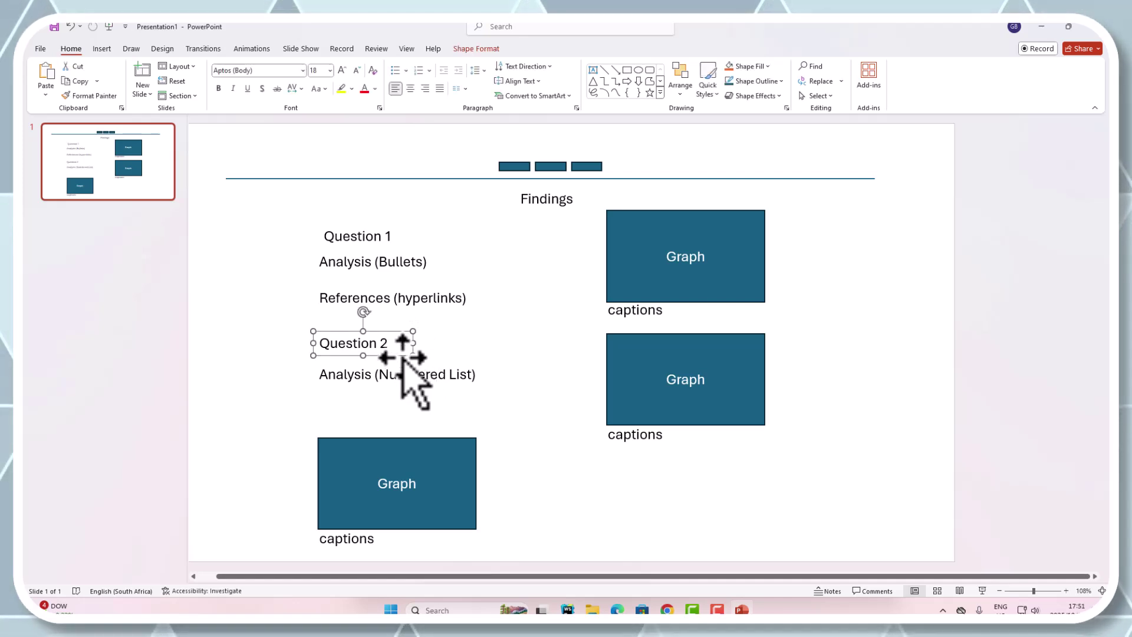
click(504, 468)
key(ctrl+v)
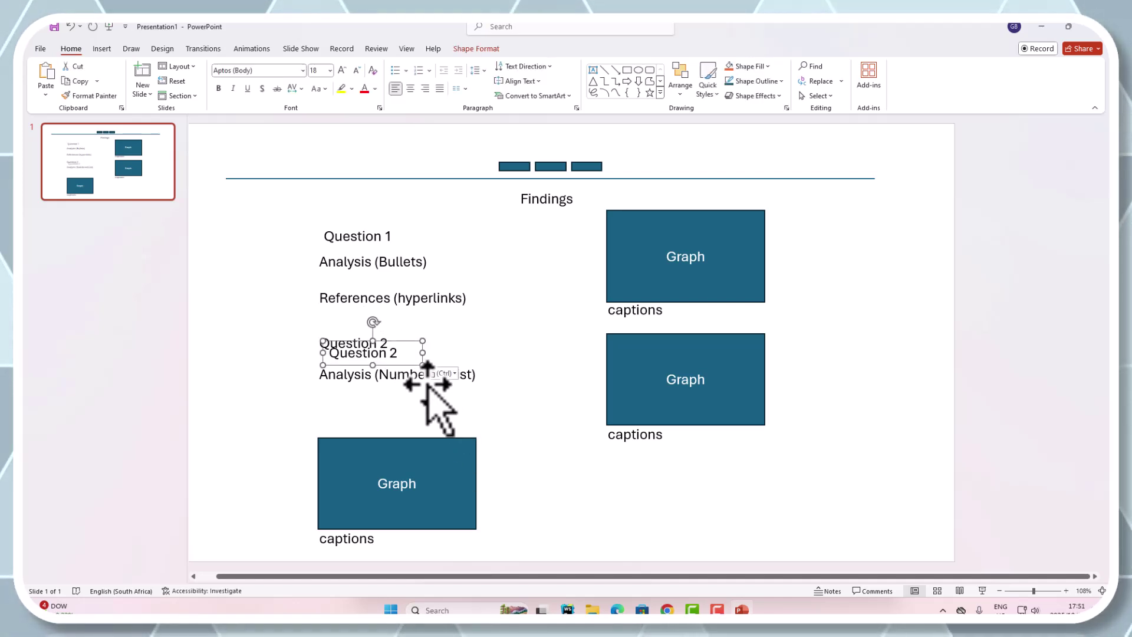
drag(400, 362, 591, 480)
double_click(579, 466)
text(3)
click(493, 361)
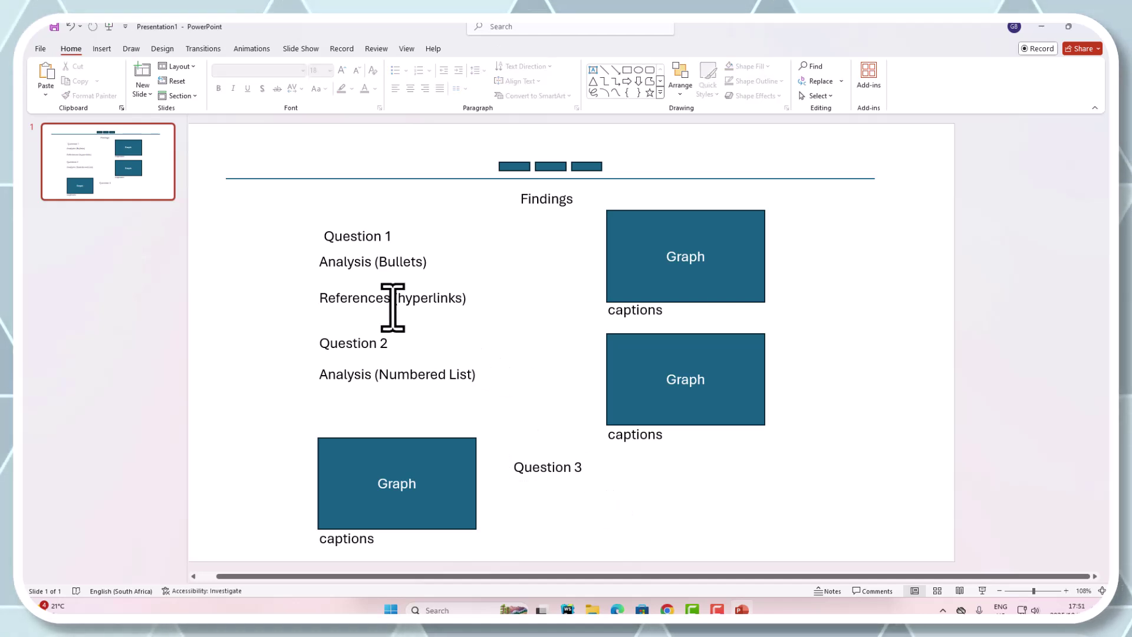
Step: Add Analysis (Bullets) under Question 3 and a References (hyperlinks) line under Question 2's analysis
click(360, 269)
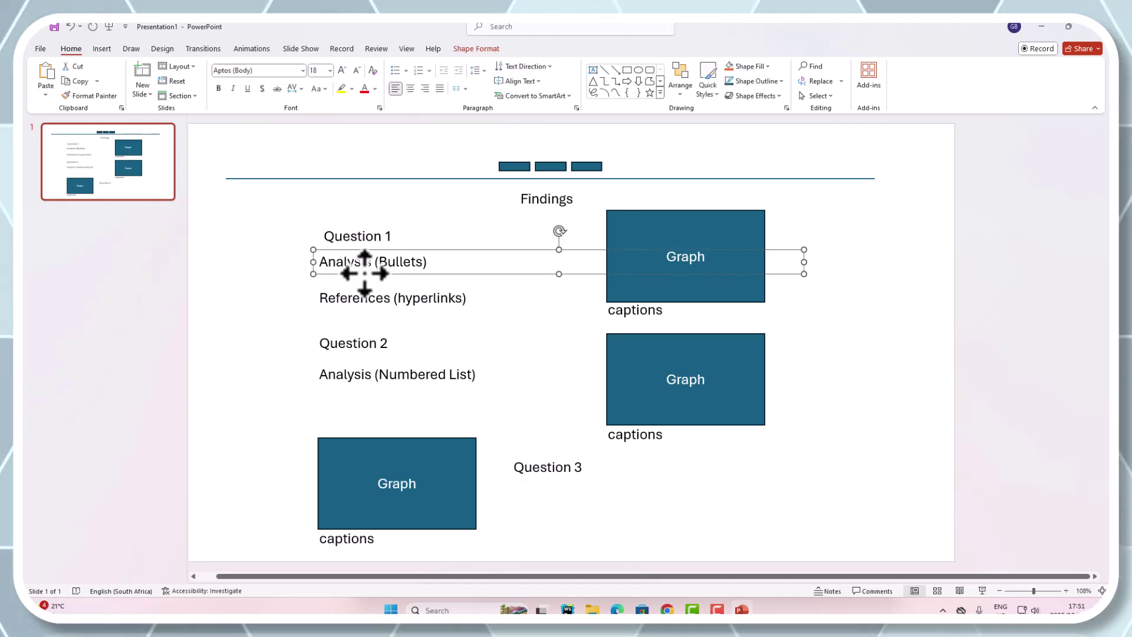
click(355, 274)
click(580, 506)
key(ctrl+v)
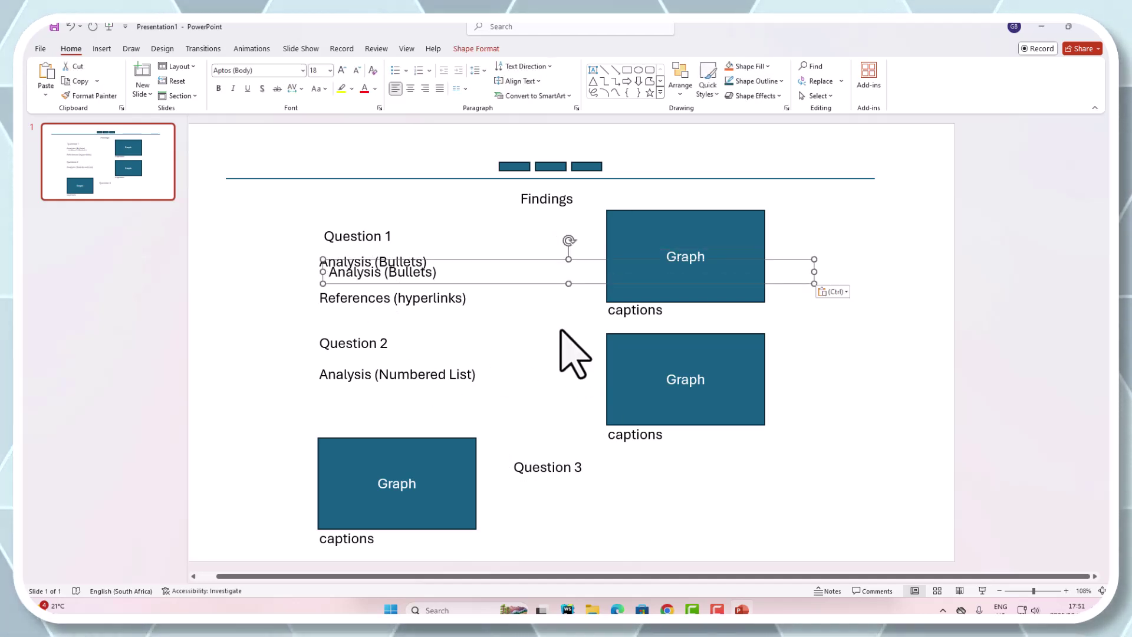
drag(533, 287, 715, 507)
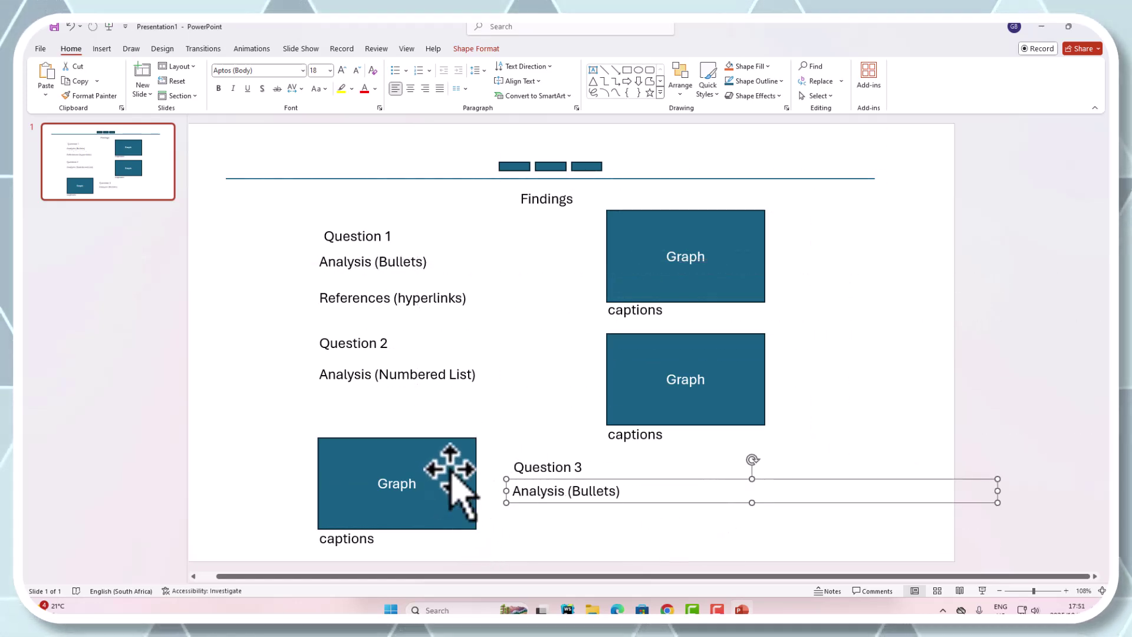
click(360, 300)
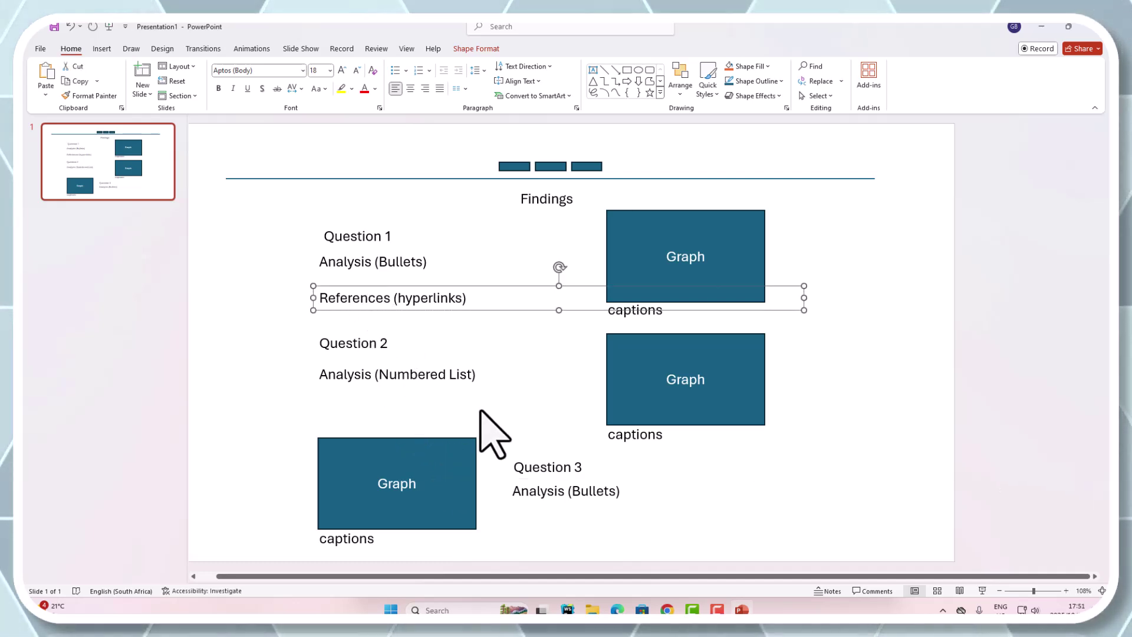
key(ctrl+c)
key(ctrl+v)
drag(462, 319, 443, 411)
Step: Paste a References (hyperlinks) line under Question 3's analysis
click(379, 289)
click(456, 407)
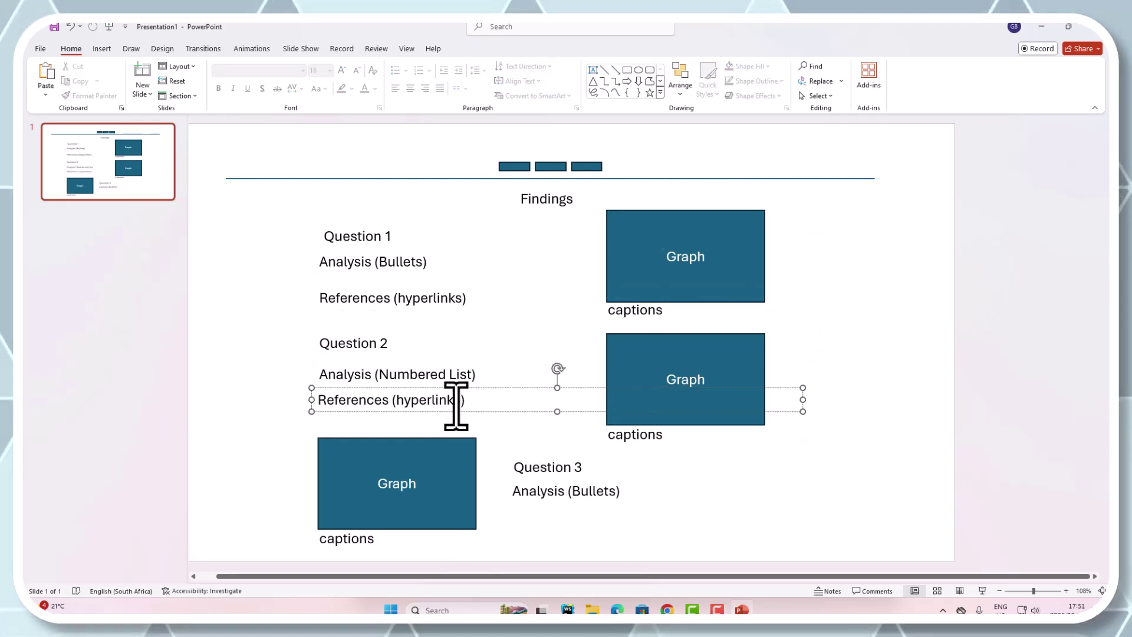
key(ctrl+v)
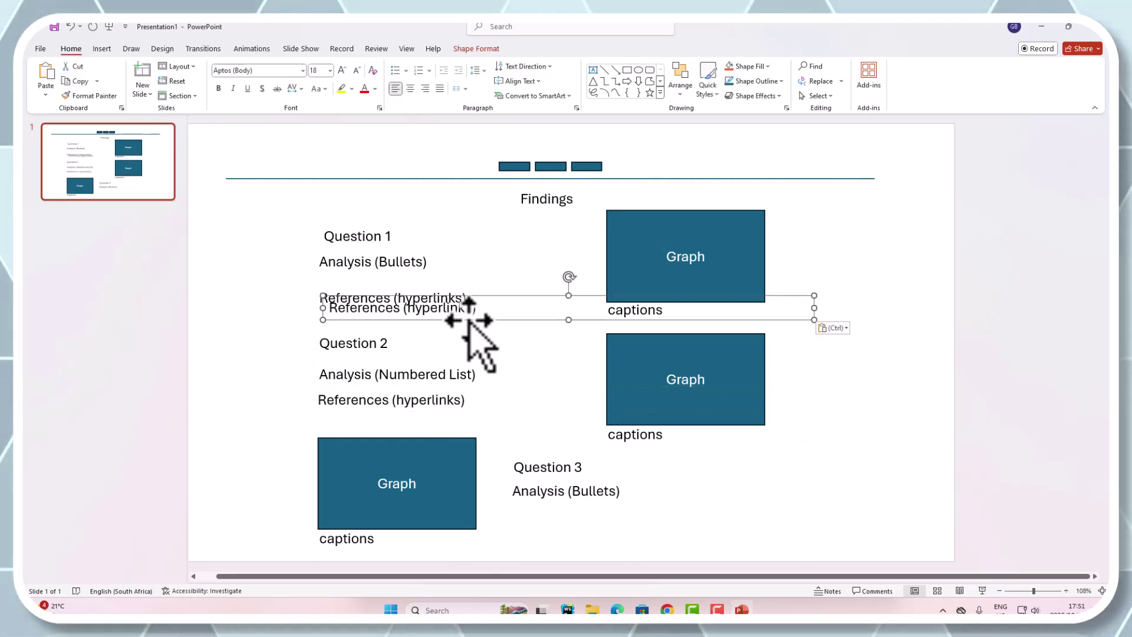
drag(469, 321, 658, 530)
Step: Make the Question 3 and Question 2 headings bold
double_click(519, 468)
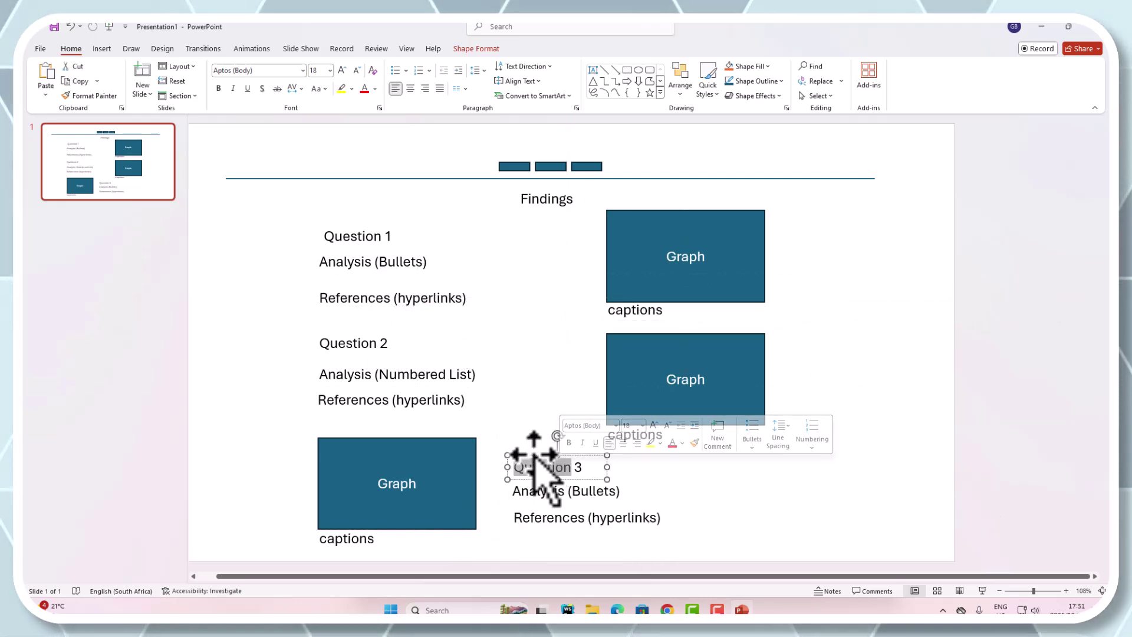
key(Escape)
click(218, 89)
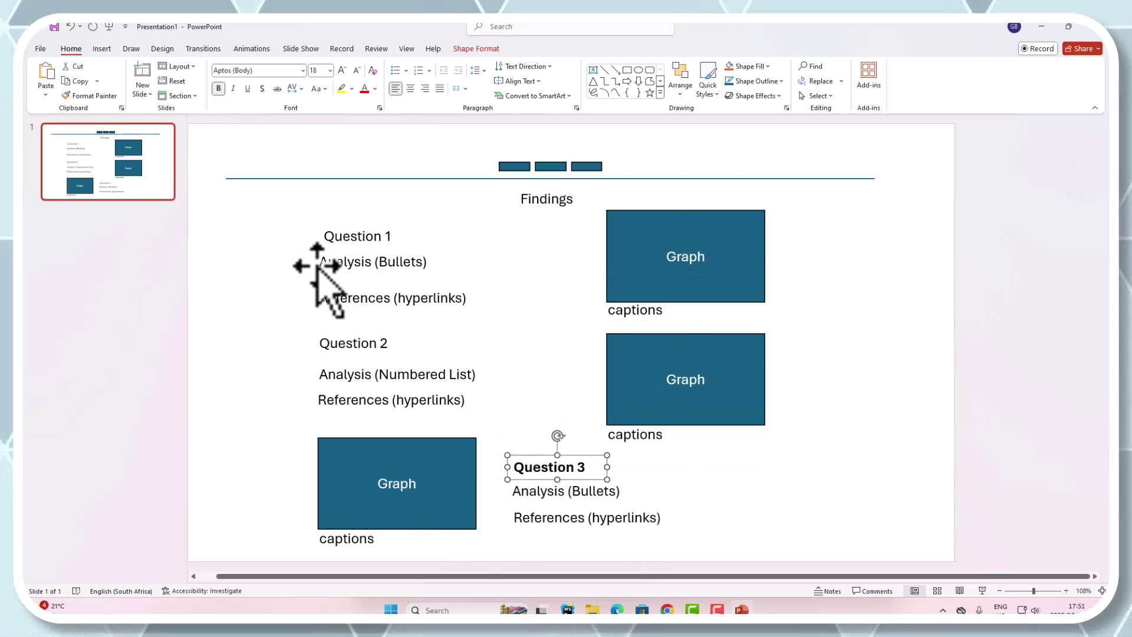
click(345, 345)
key(Escape)
click(219, 89)
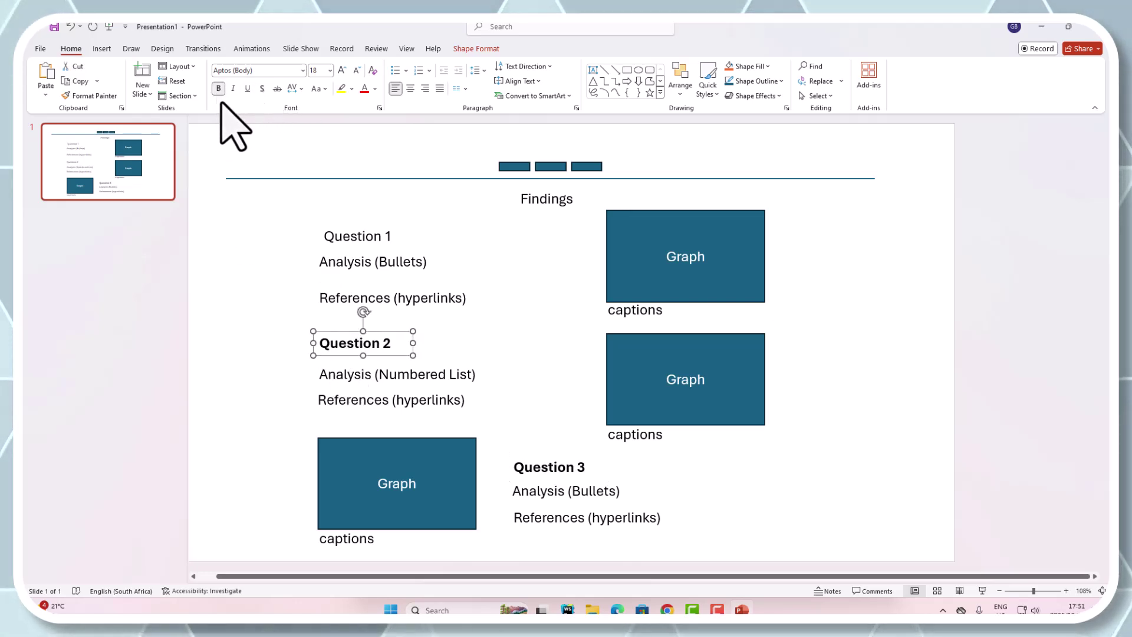
click(362, 235)
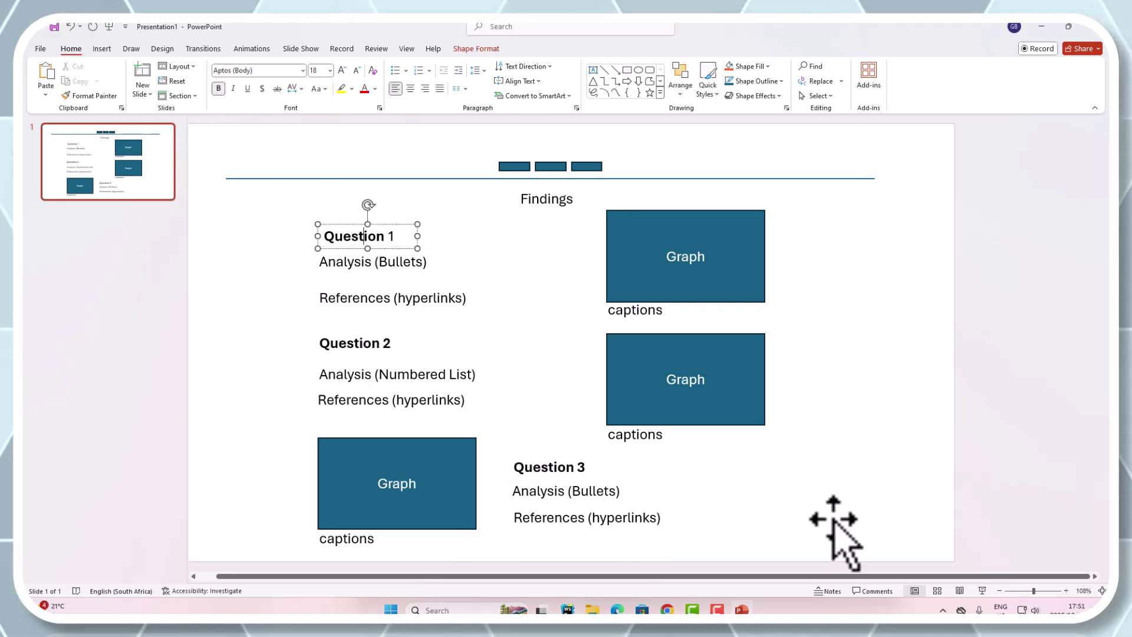
click(948, 446)
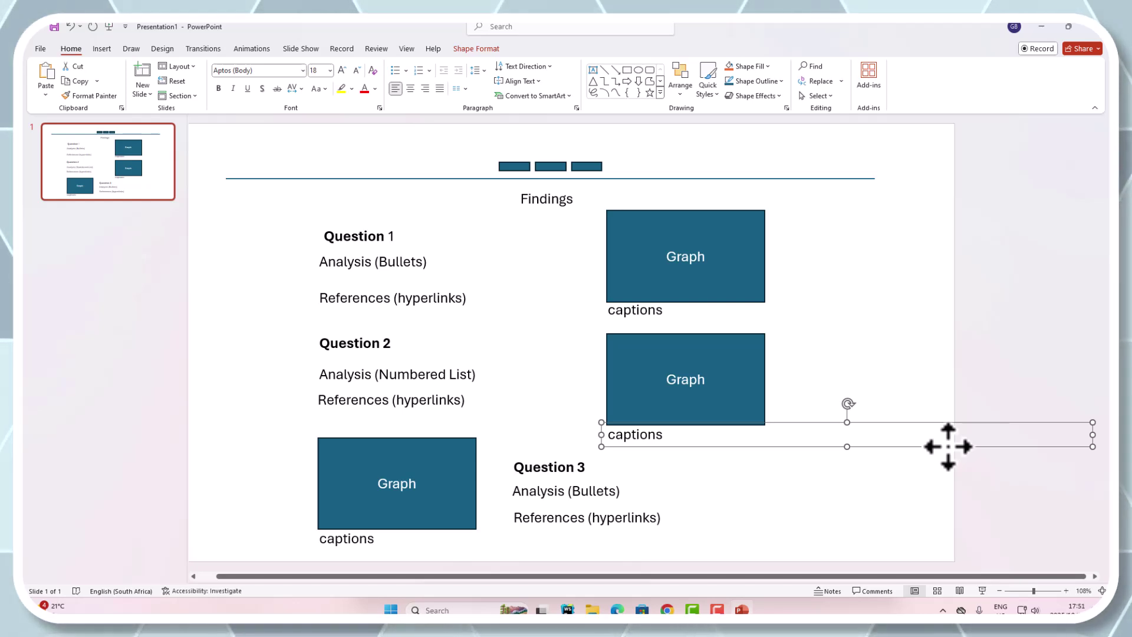
Step: Check the References lines' alignment and shift the Question 1 heading slightly left to match its analysis
click(406, 498)
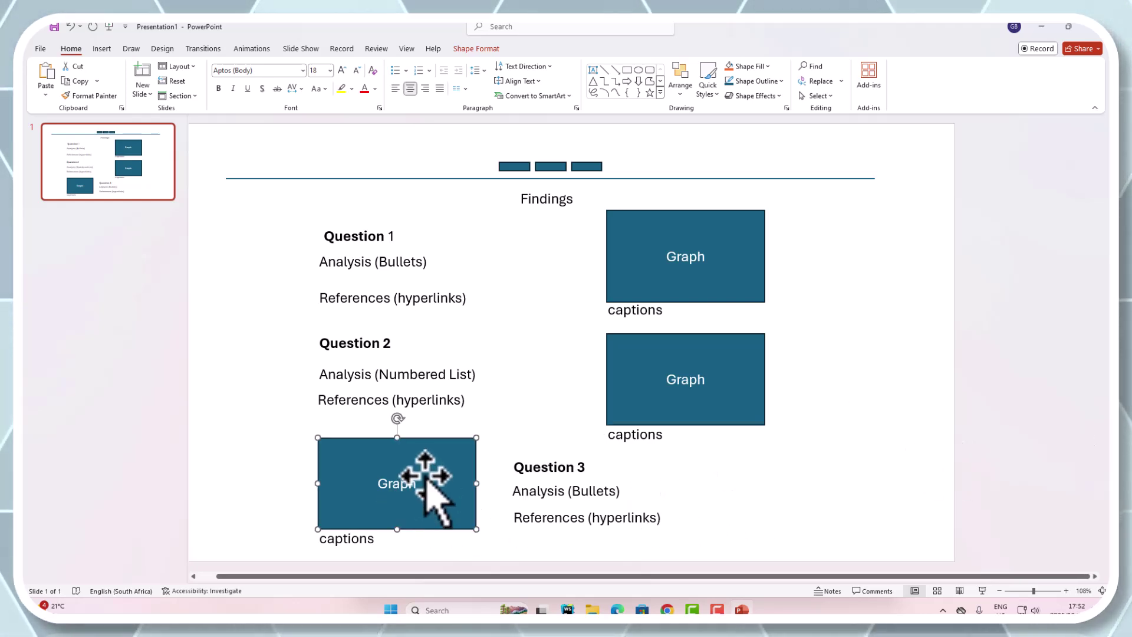
click(684, 402)
click(681, 295)
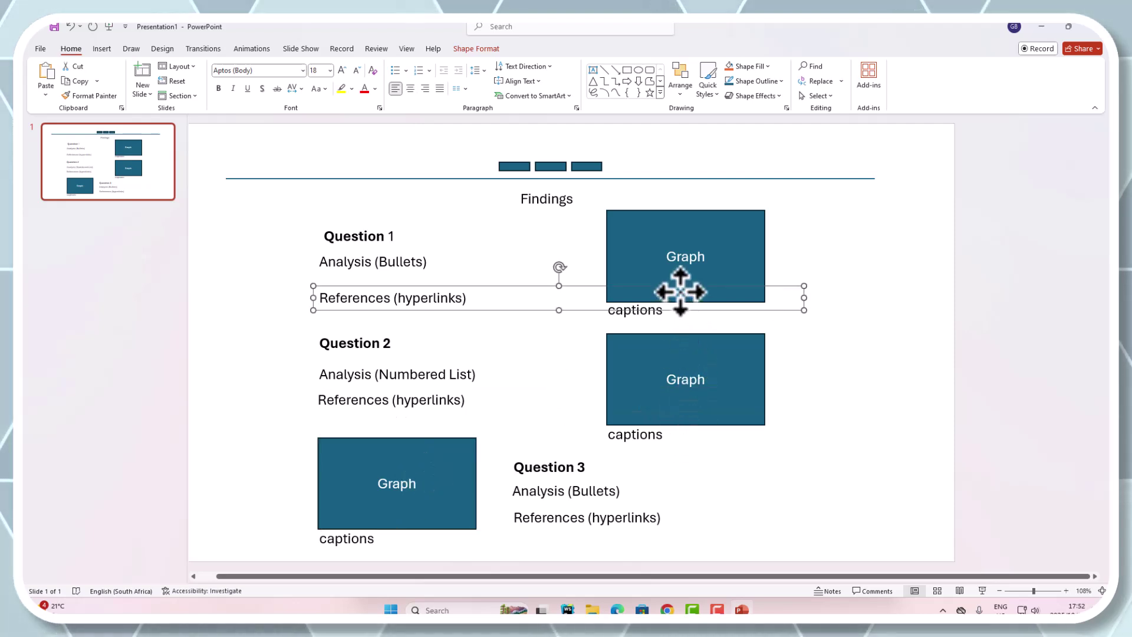
click(765, 405)
click(814, 528)
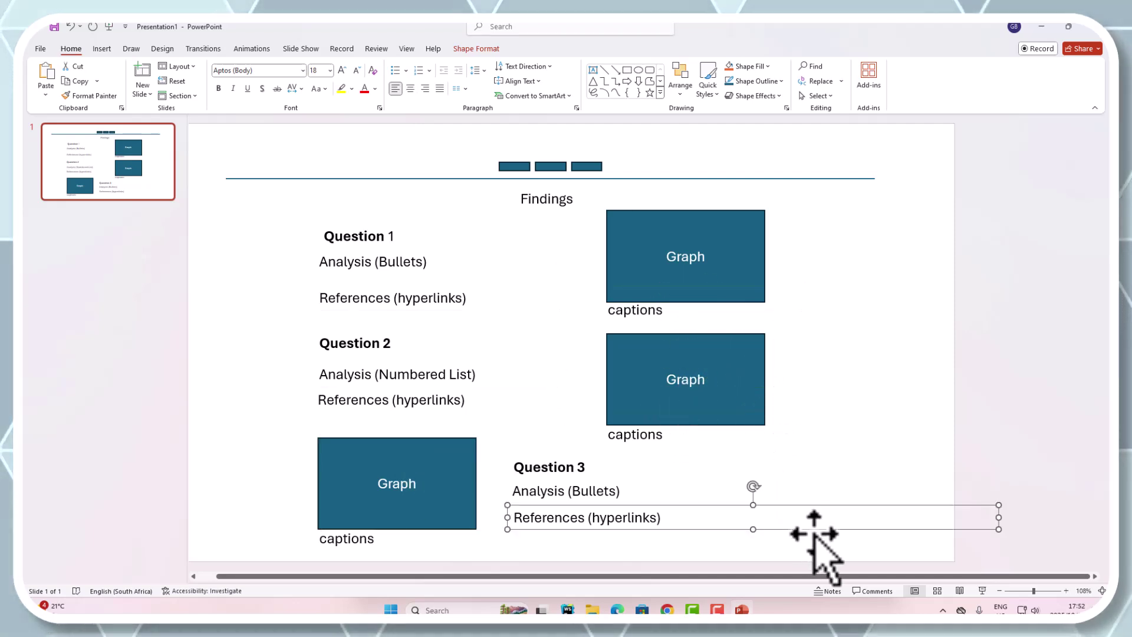
click(892, 393)
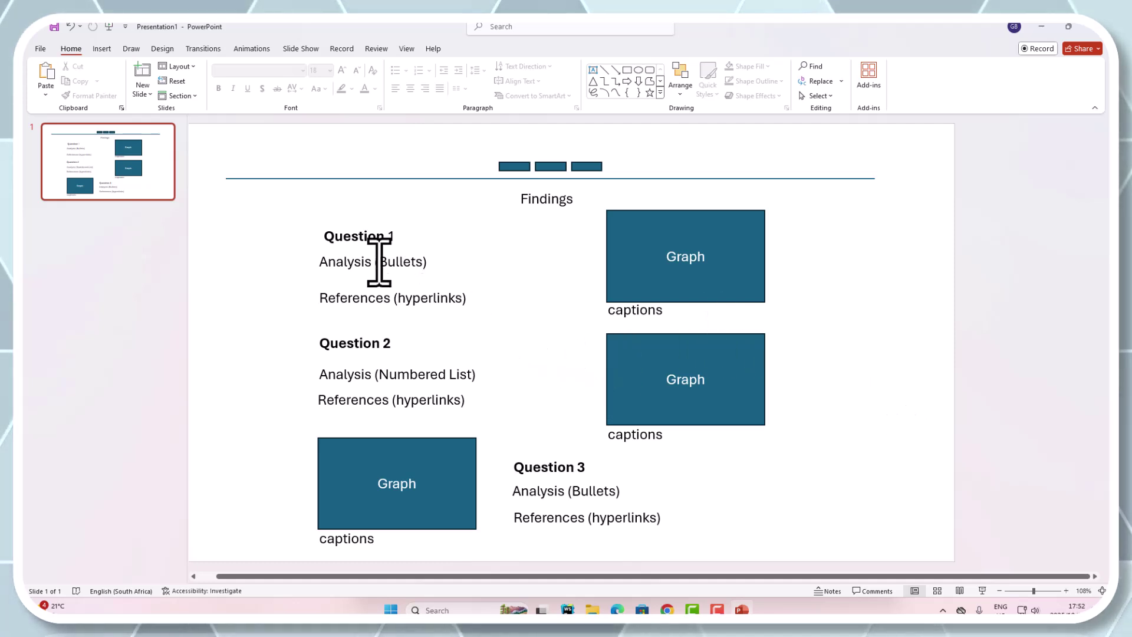
click(349, 237)
mouse_move(329, 246)
mouse_down()
mouse_move(343, 248)
mouse_move(324, 245)
mouse_up()
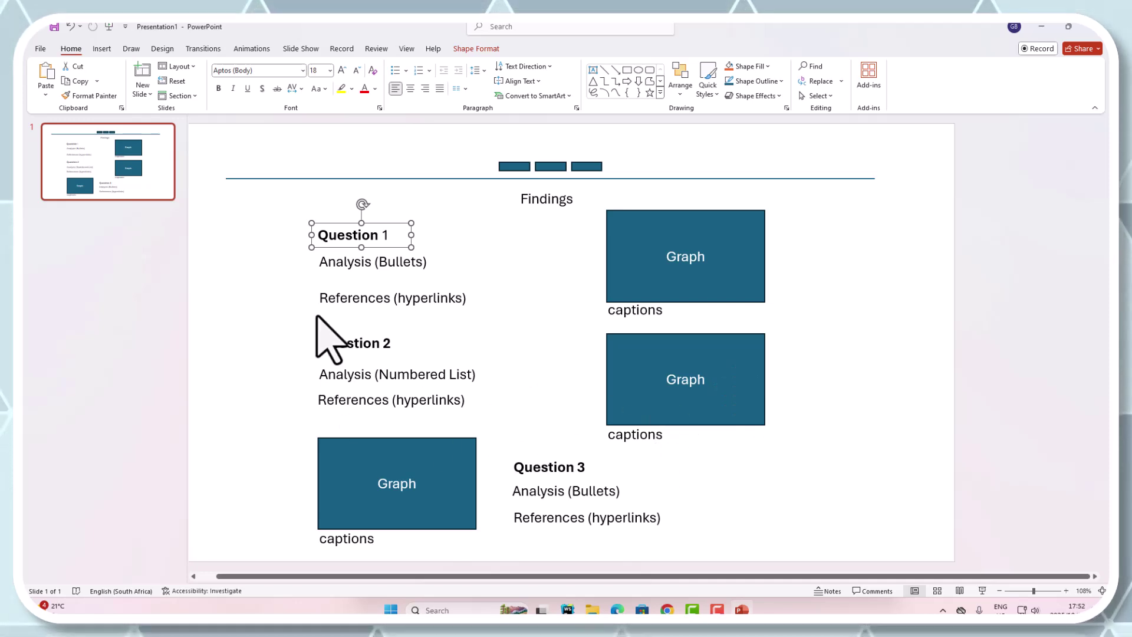
click(373, 273)
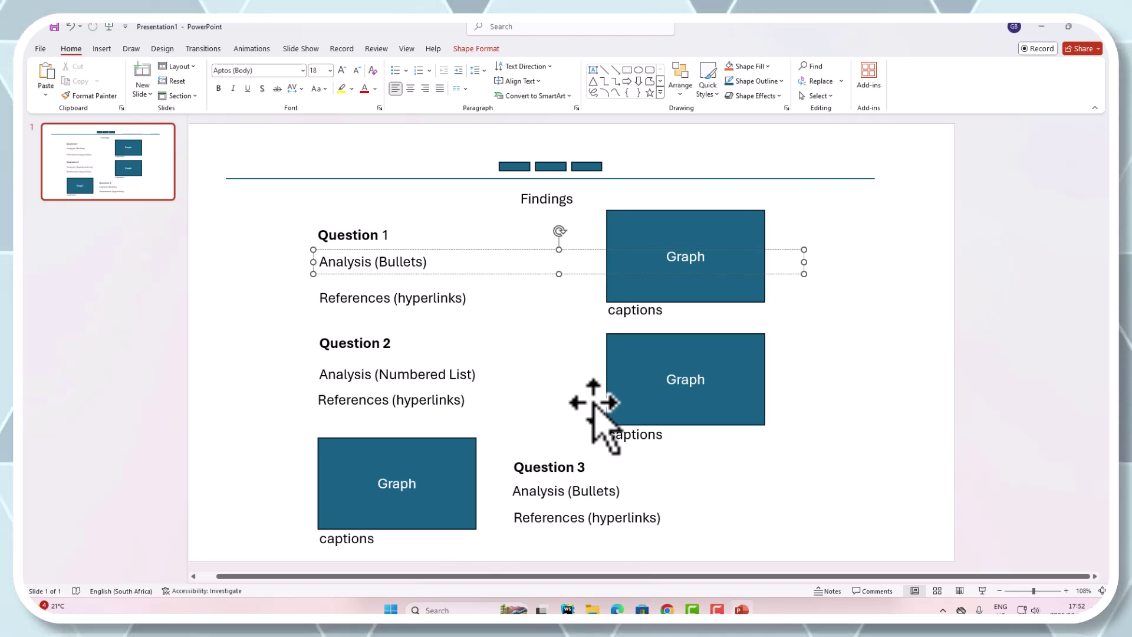
click(702, 247)
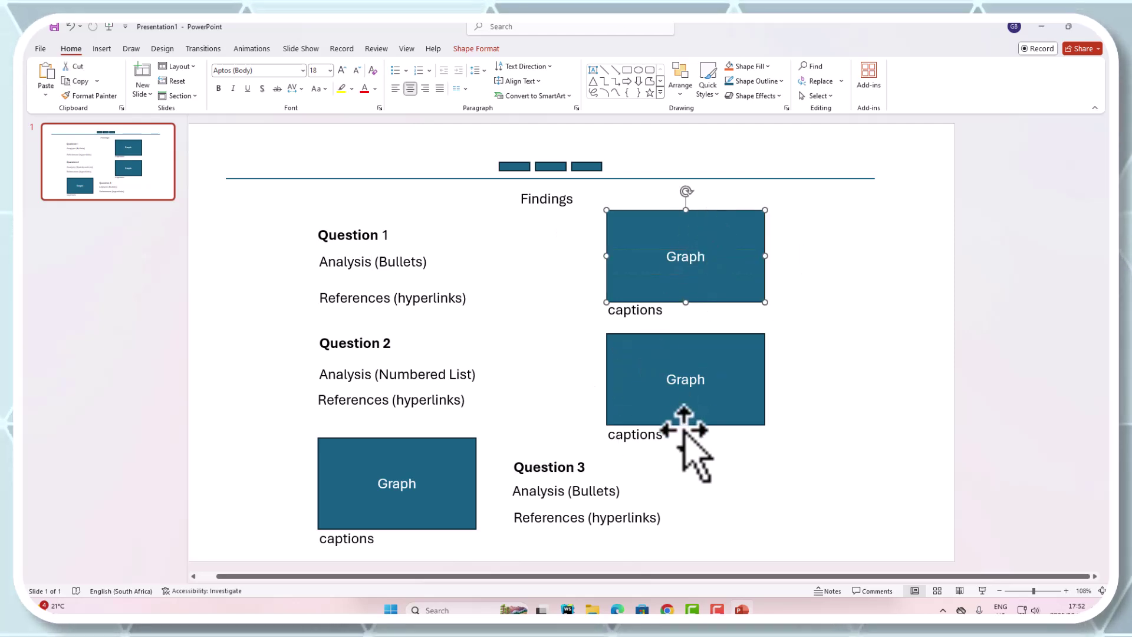